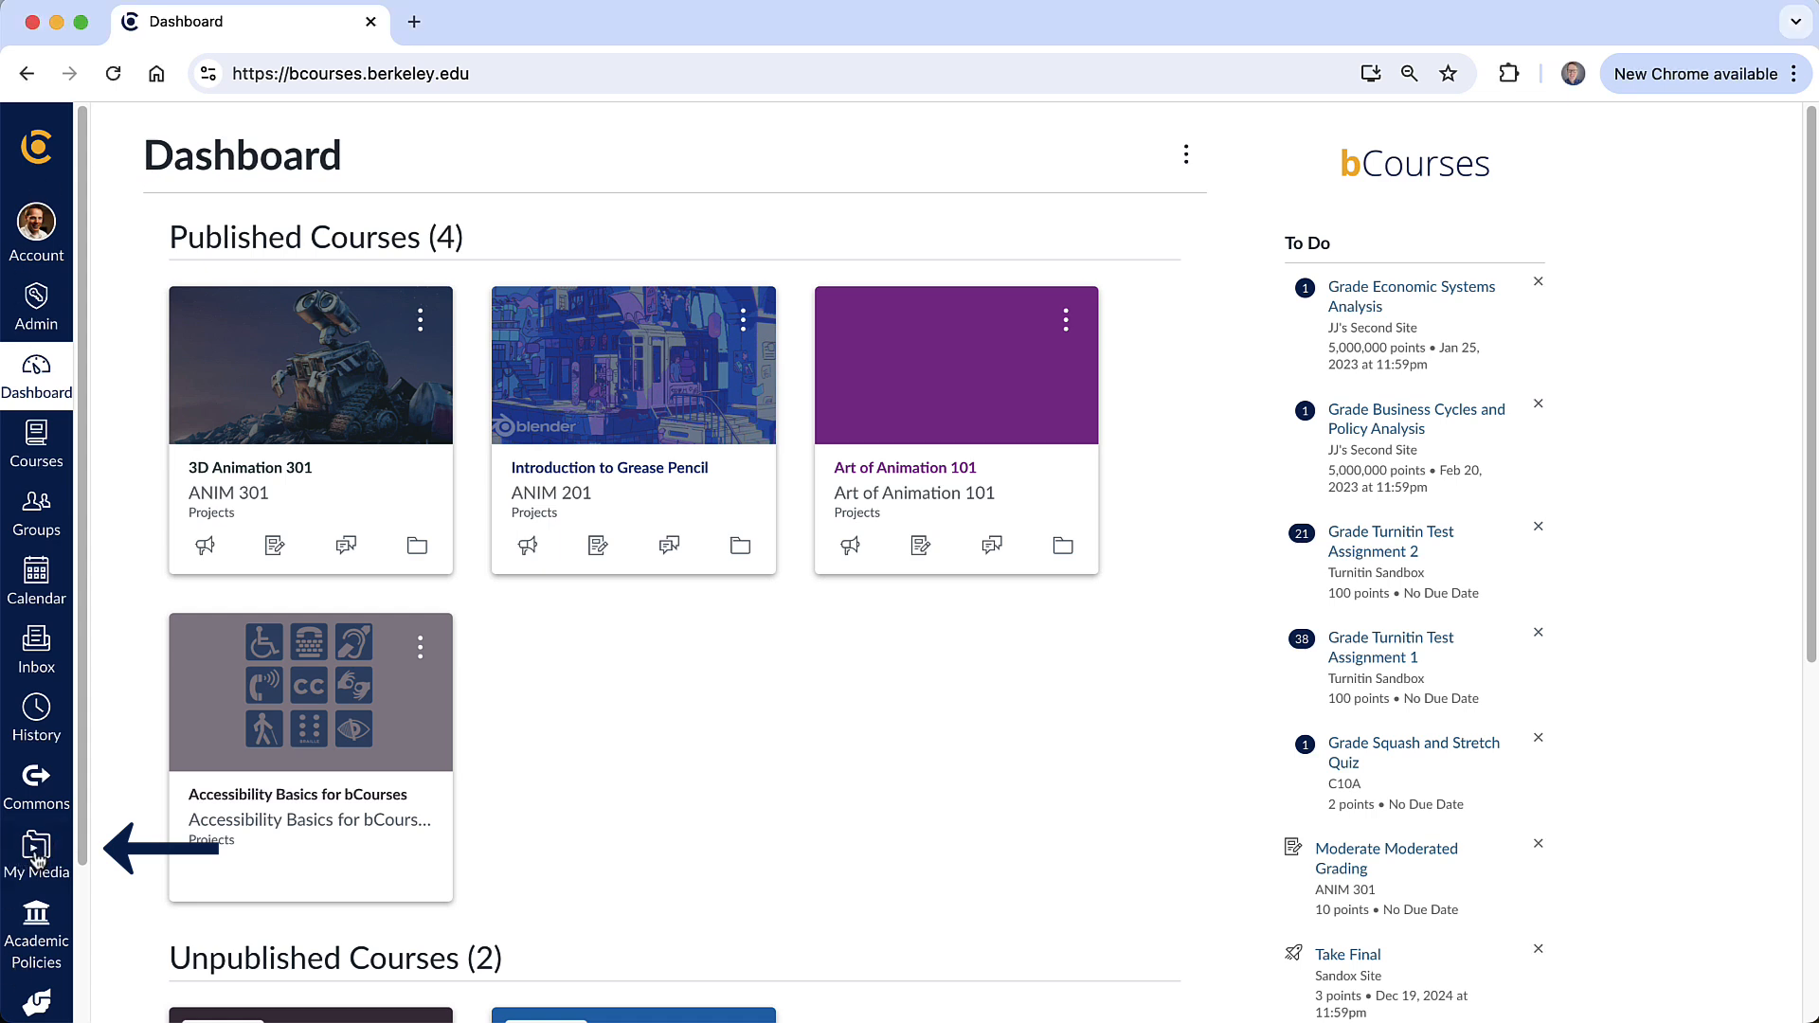
# - Upload the video file Intro to Blender.mp4 from the Movies folder to My Media
pyautogui.click(38, 857)
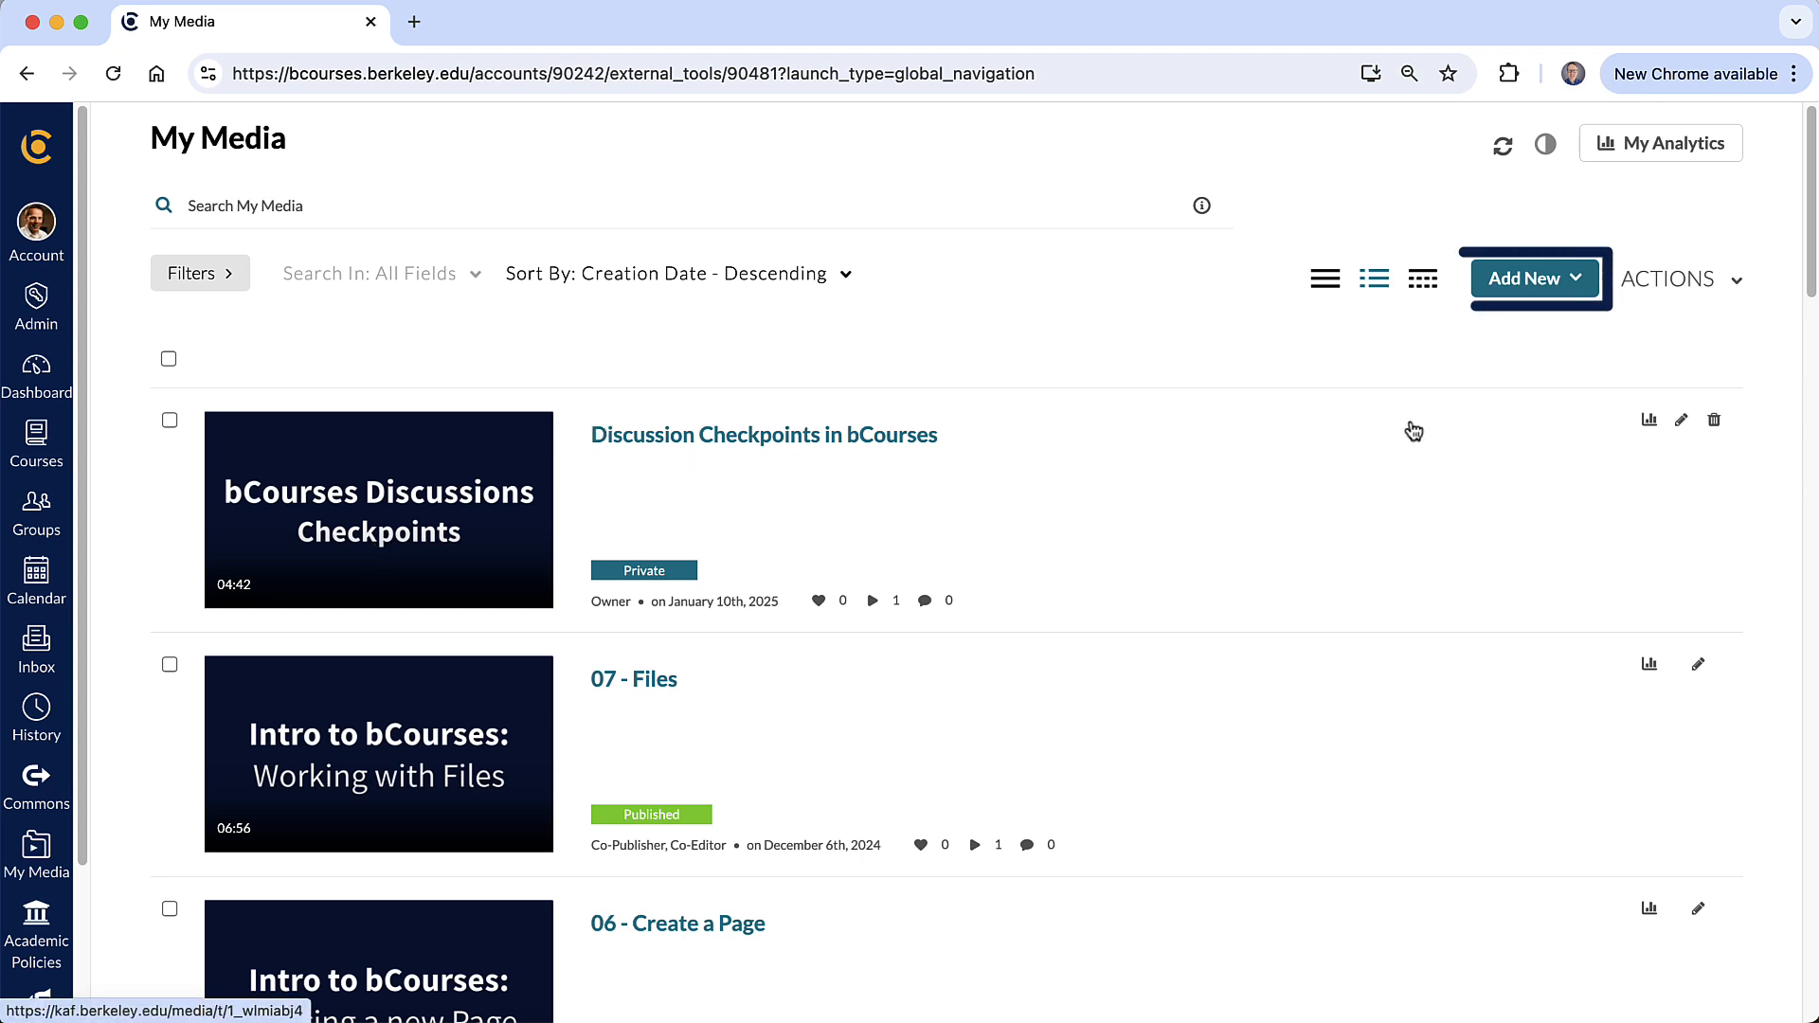
pyautogui.click(1570, 284)
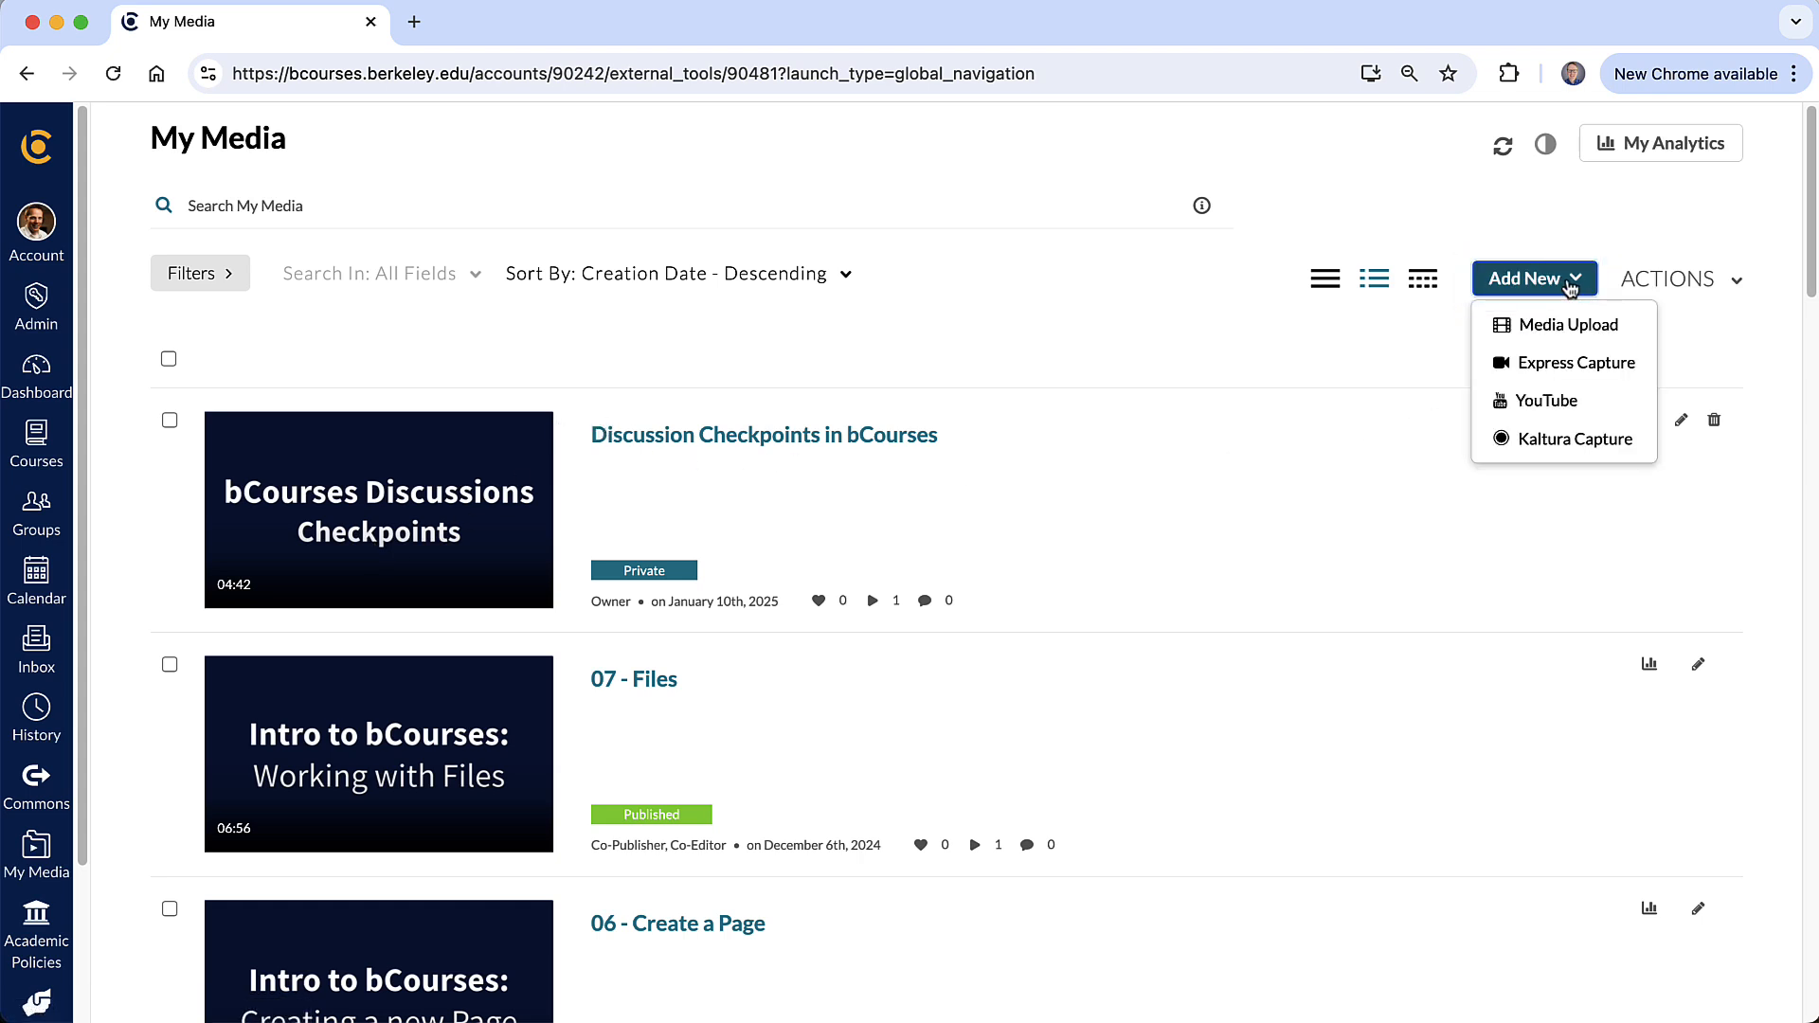
pyautogui.click(1629, 333)
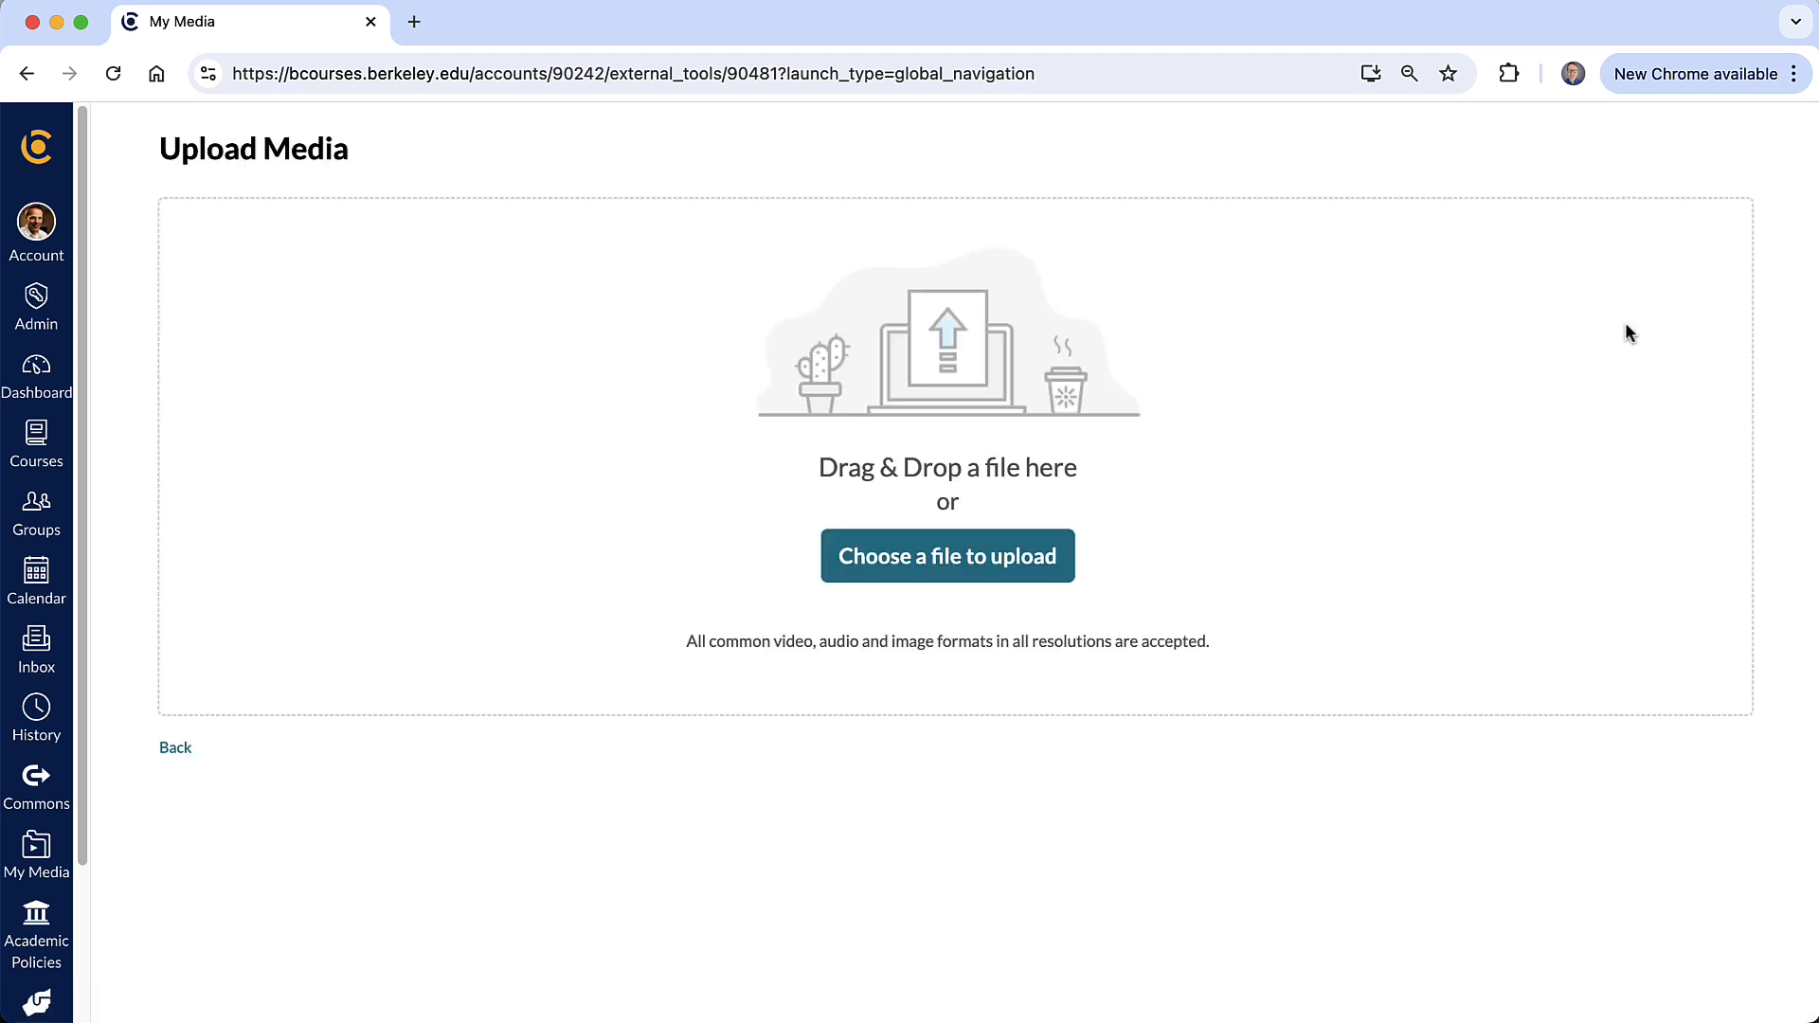
pyautogui.click(961, 579)
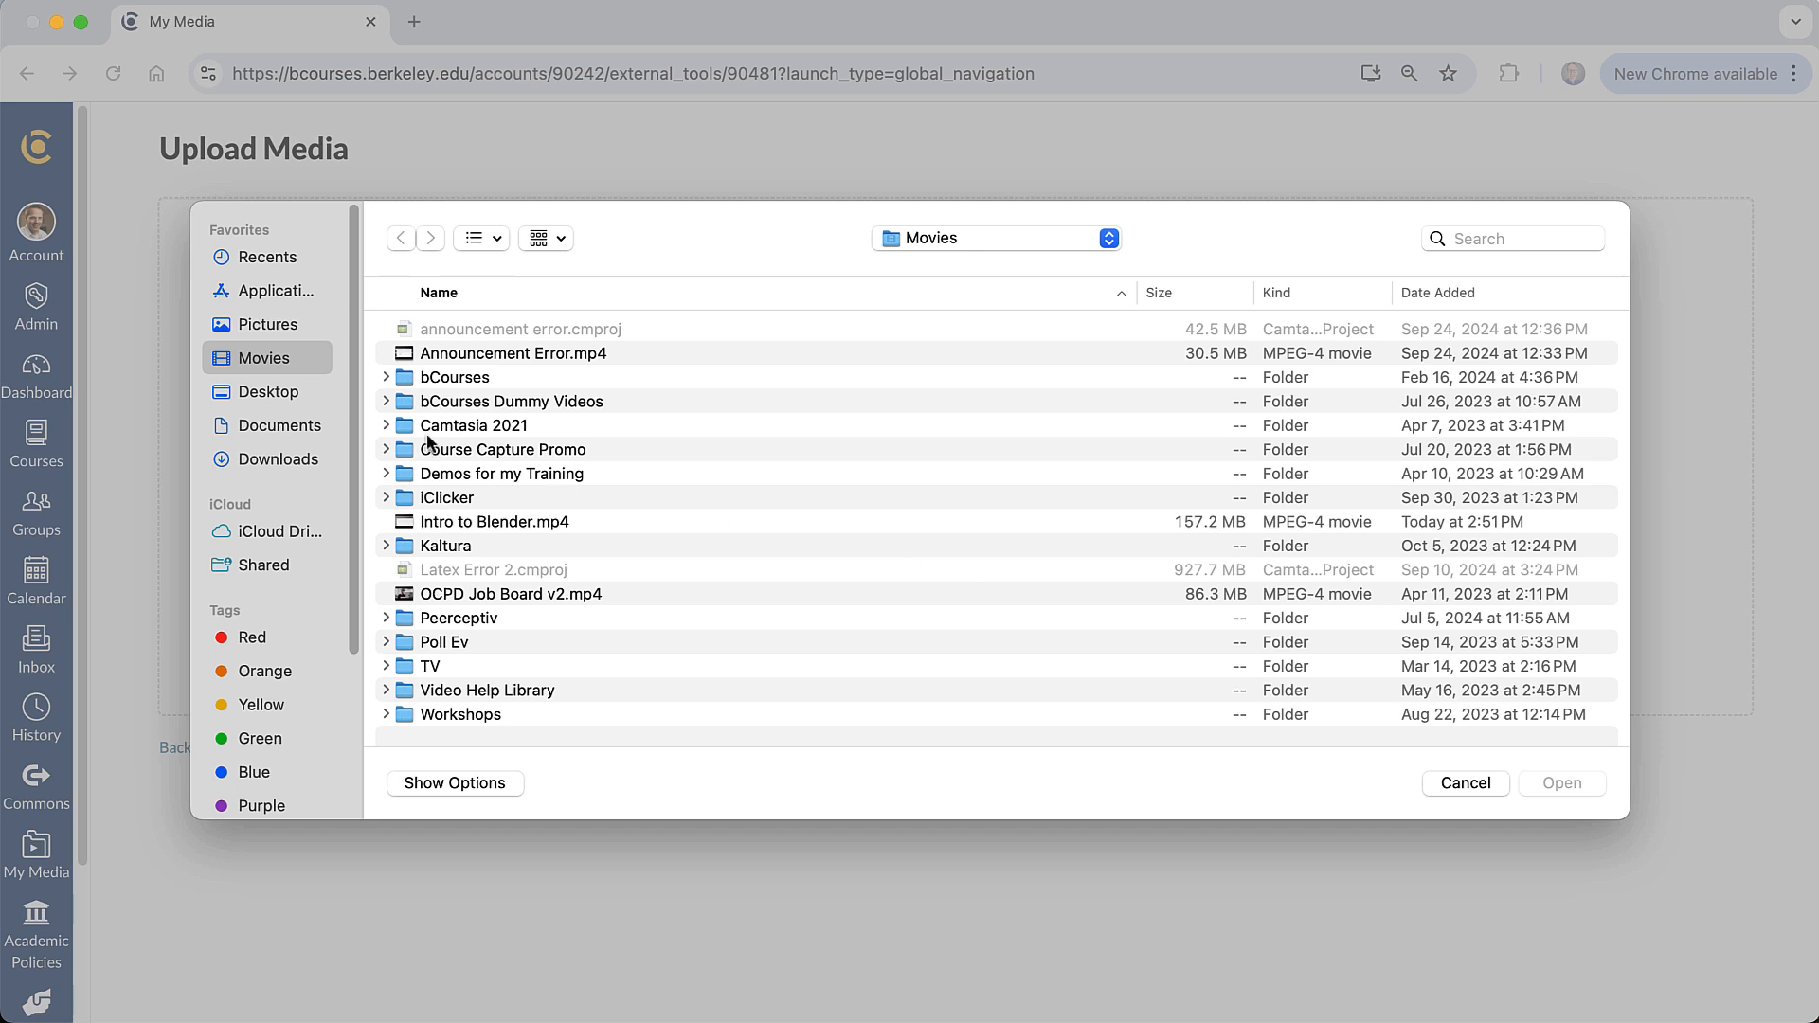
pyautogui.click(479, 522)
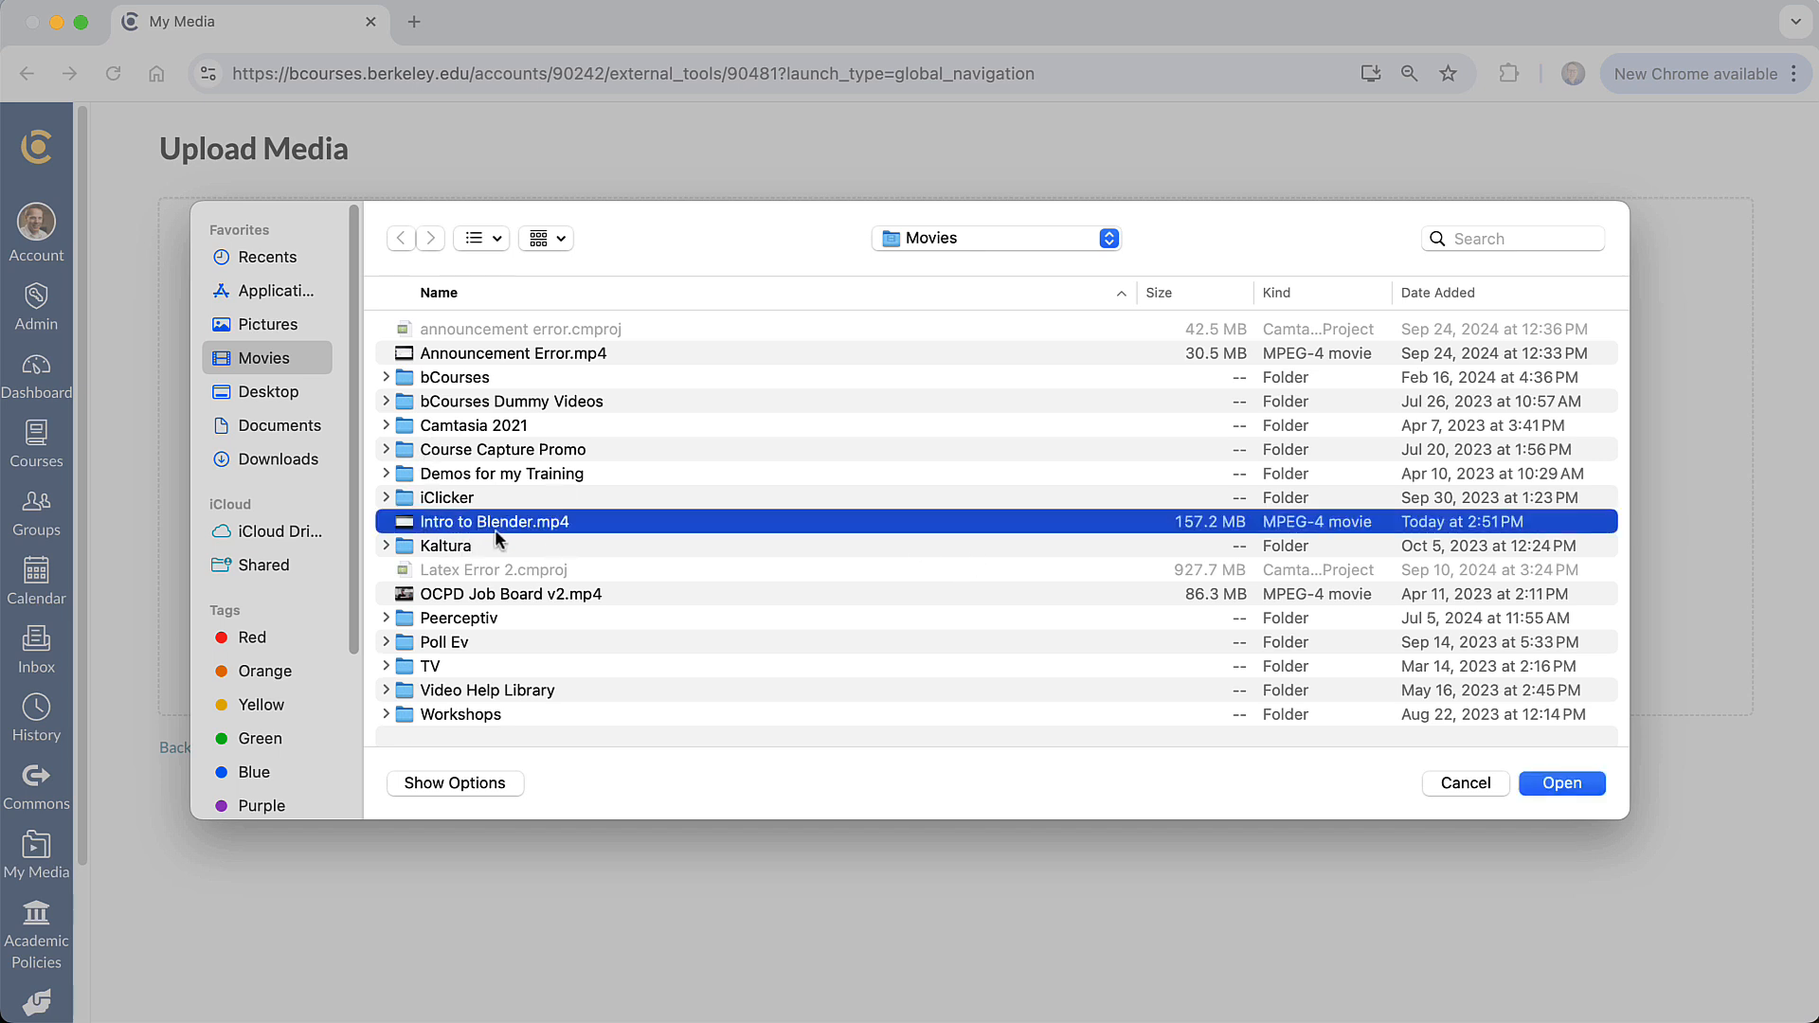
pyautogui.click(1581, 784)
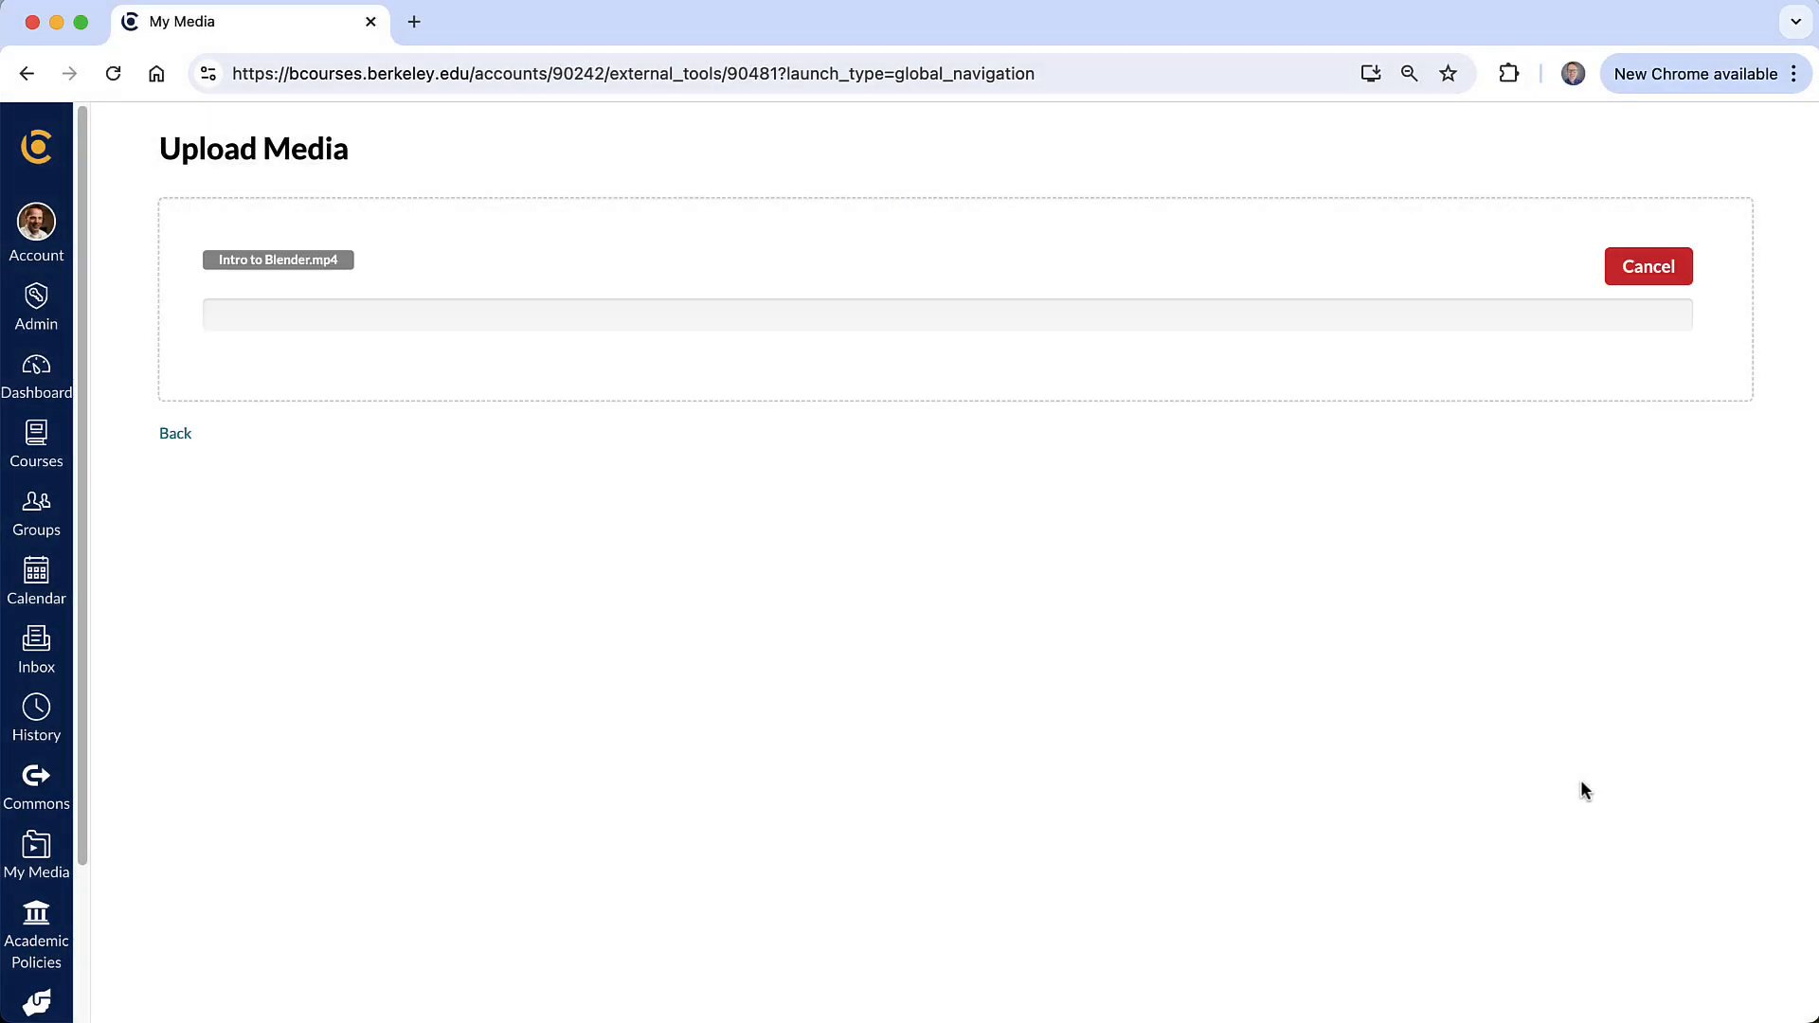
# - Name the uploaded media Intro to Blender Drawing Tools and save its details
pyautogui.click(605, 398)
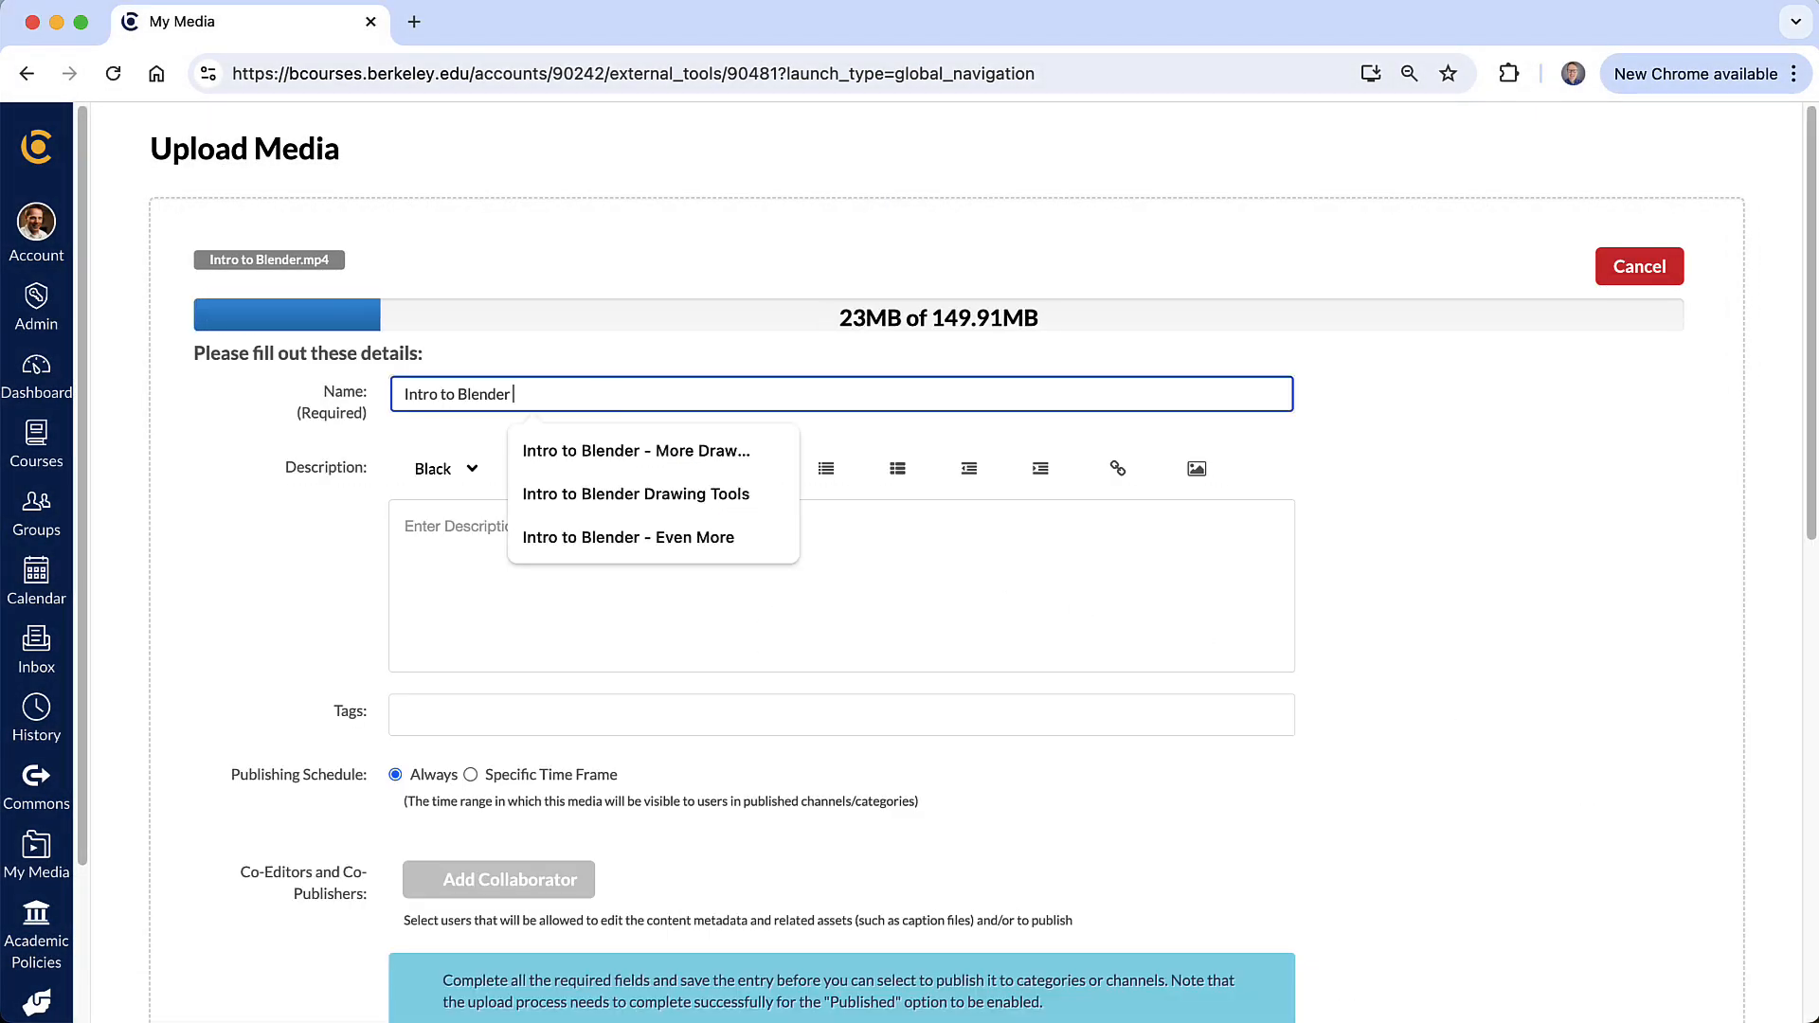
pyautogui.write('Drawing')
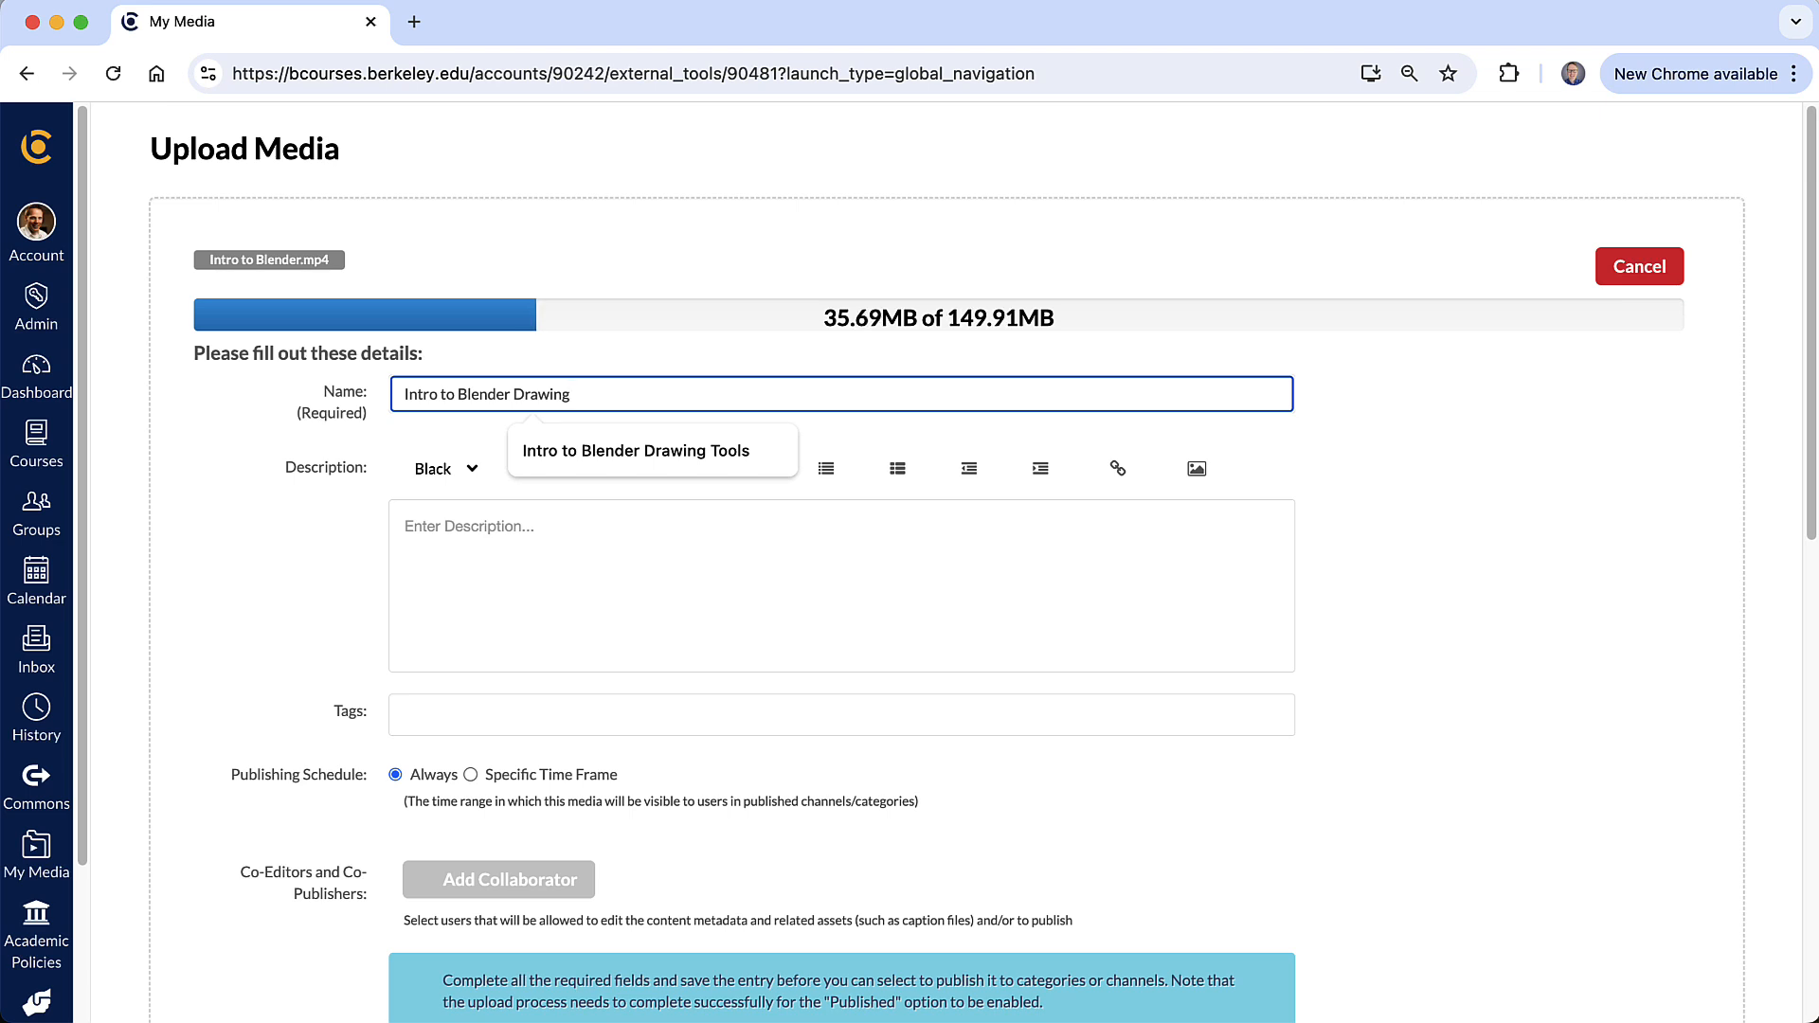
pyautogui.write(' Too')
pyautogui.click(625, 453)
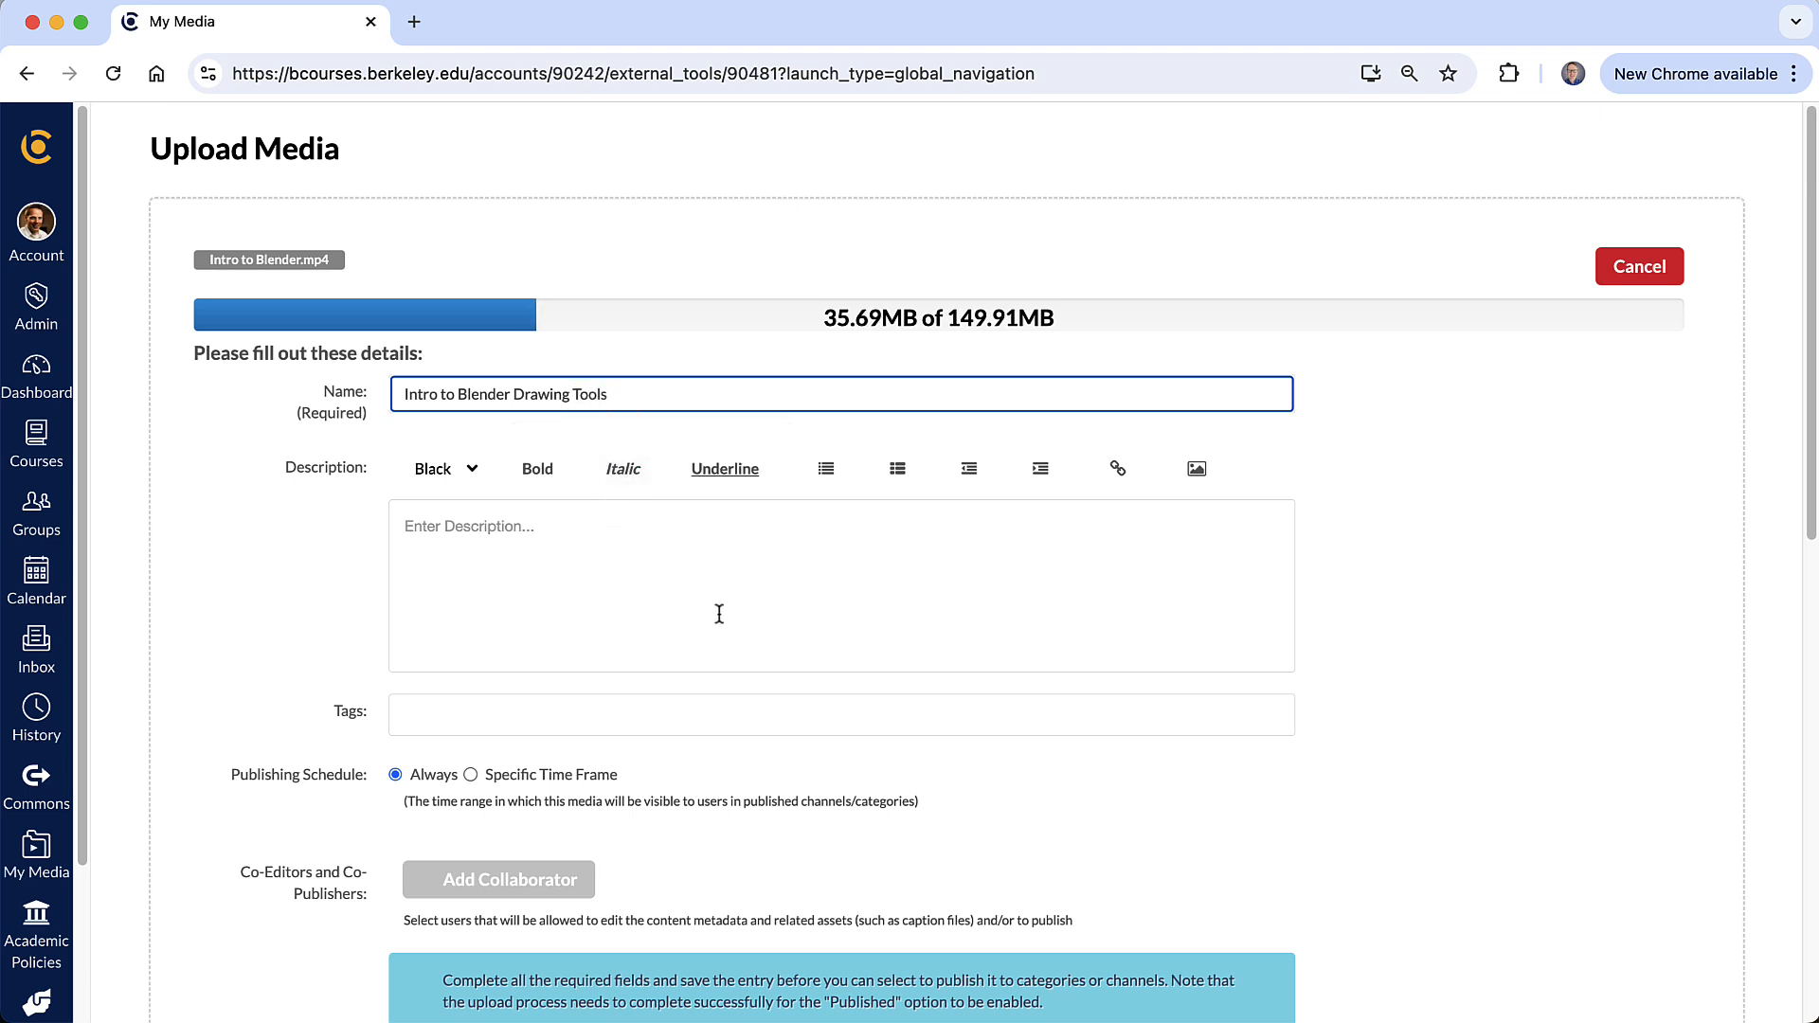
pyautogui.scroll(-5, 719, 614)
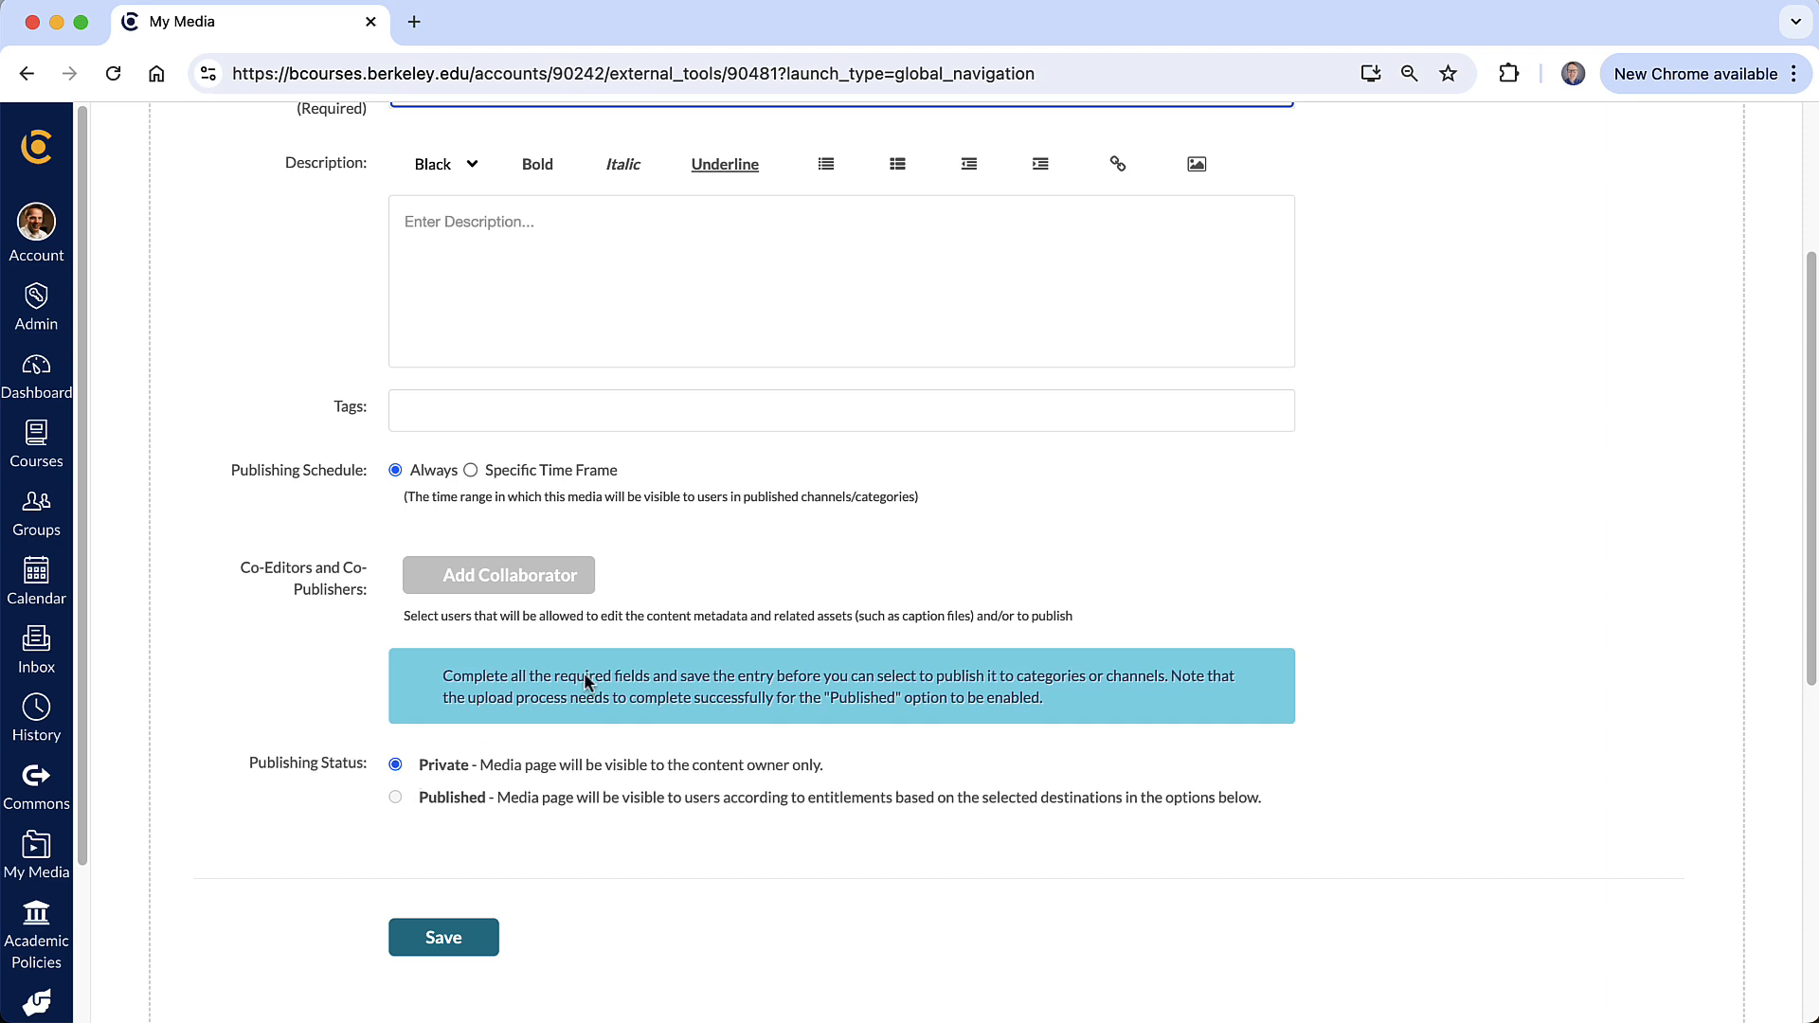
pyautogui.scroll(4, 638, 581)
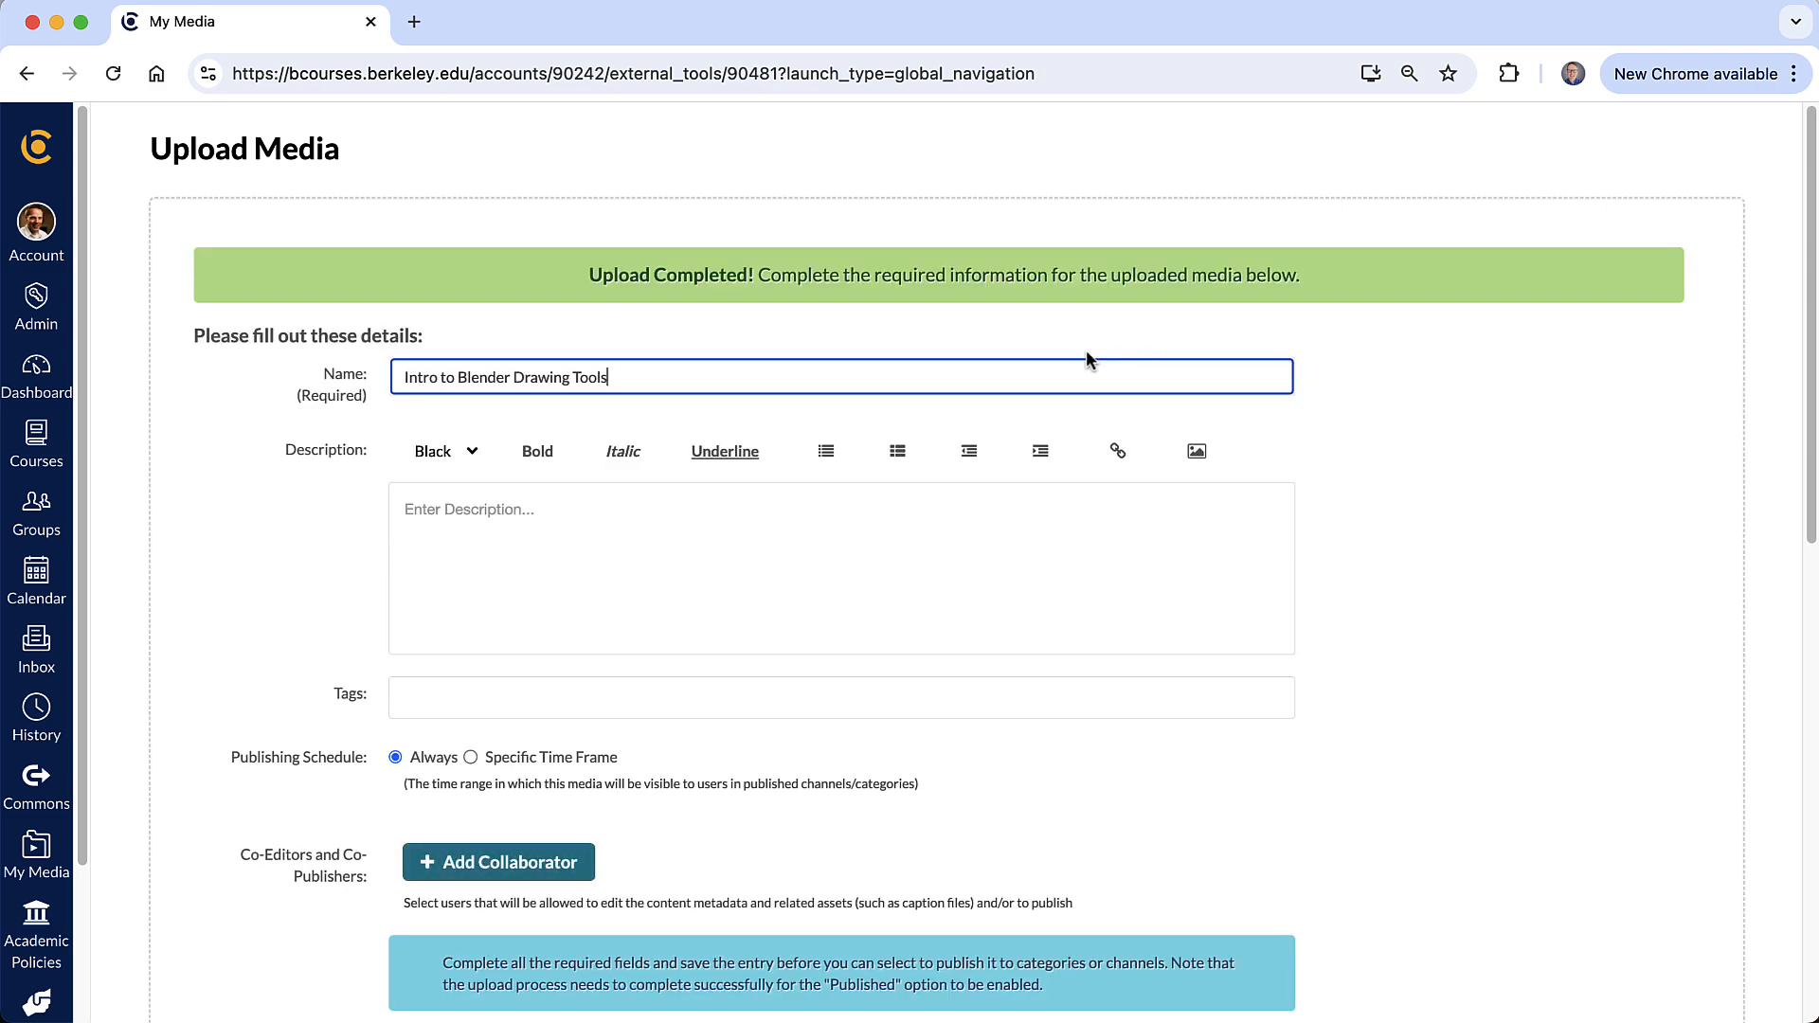
pyautogui.scroll(-10, 987, 567)
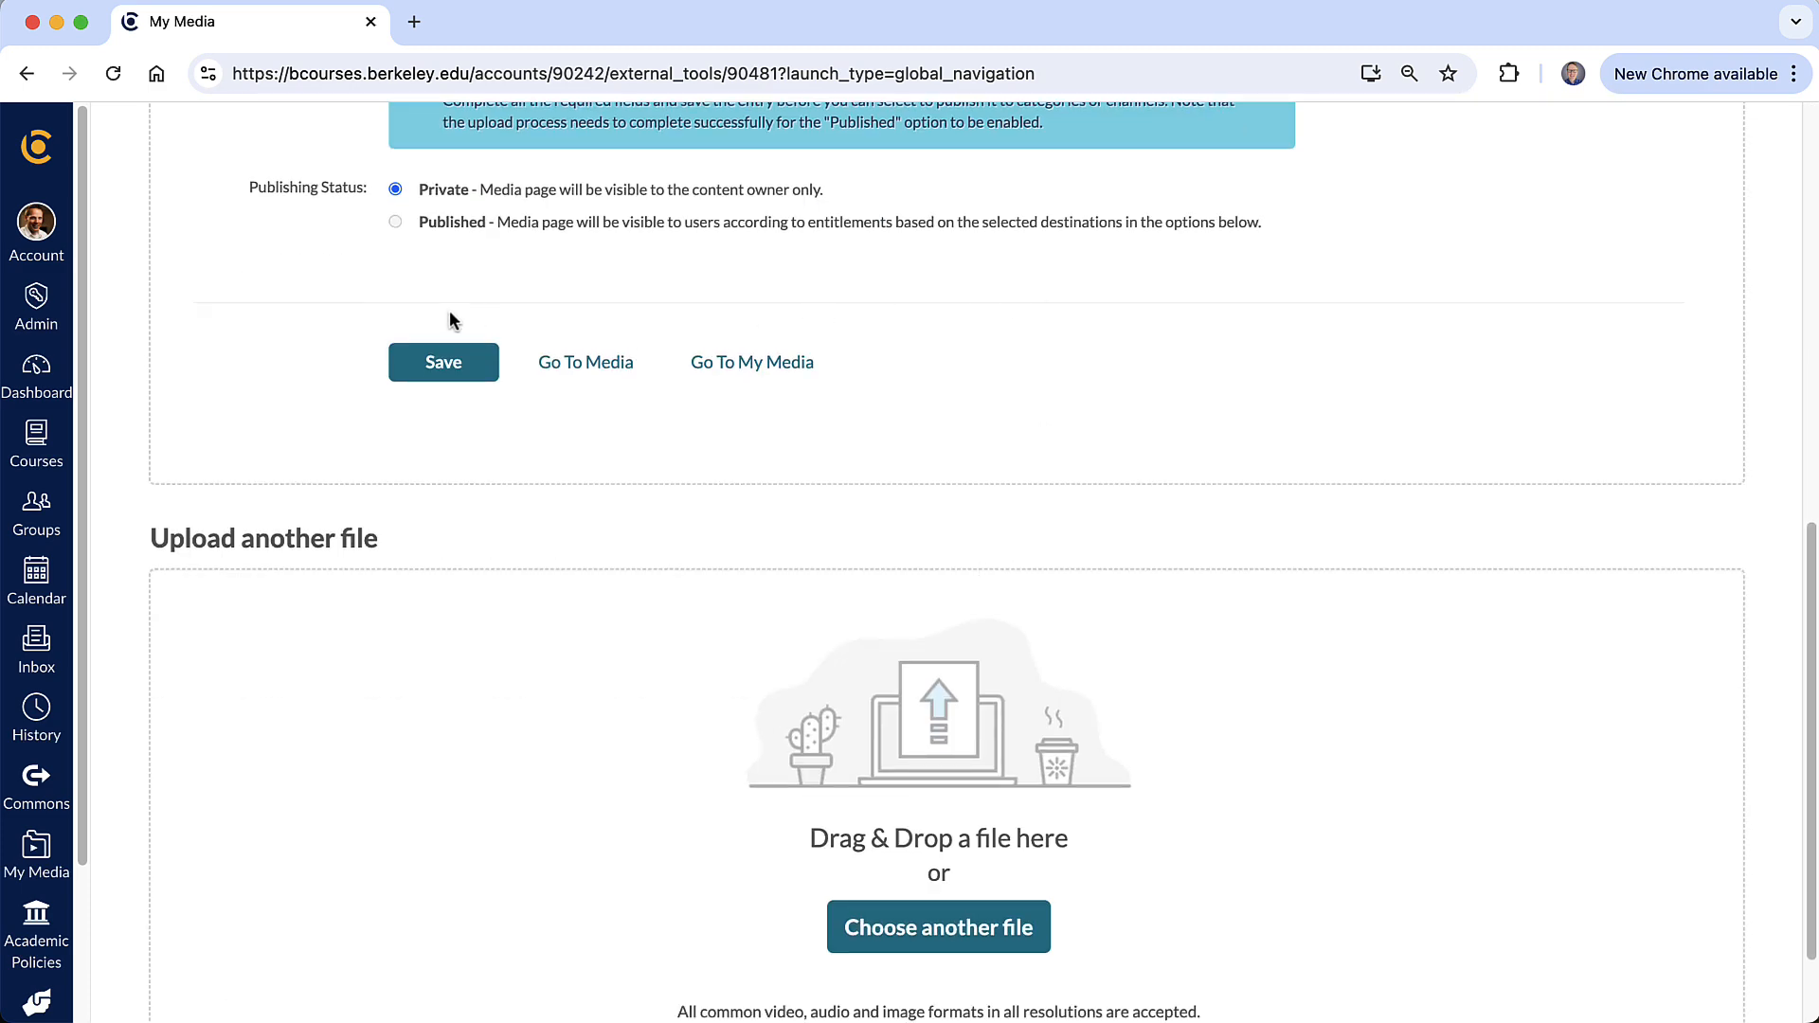
pyautogui.click(444, 370)
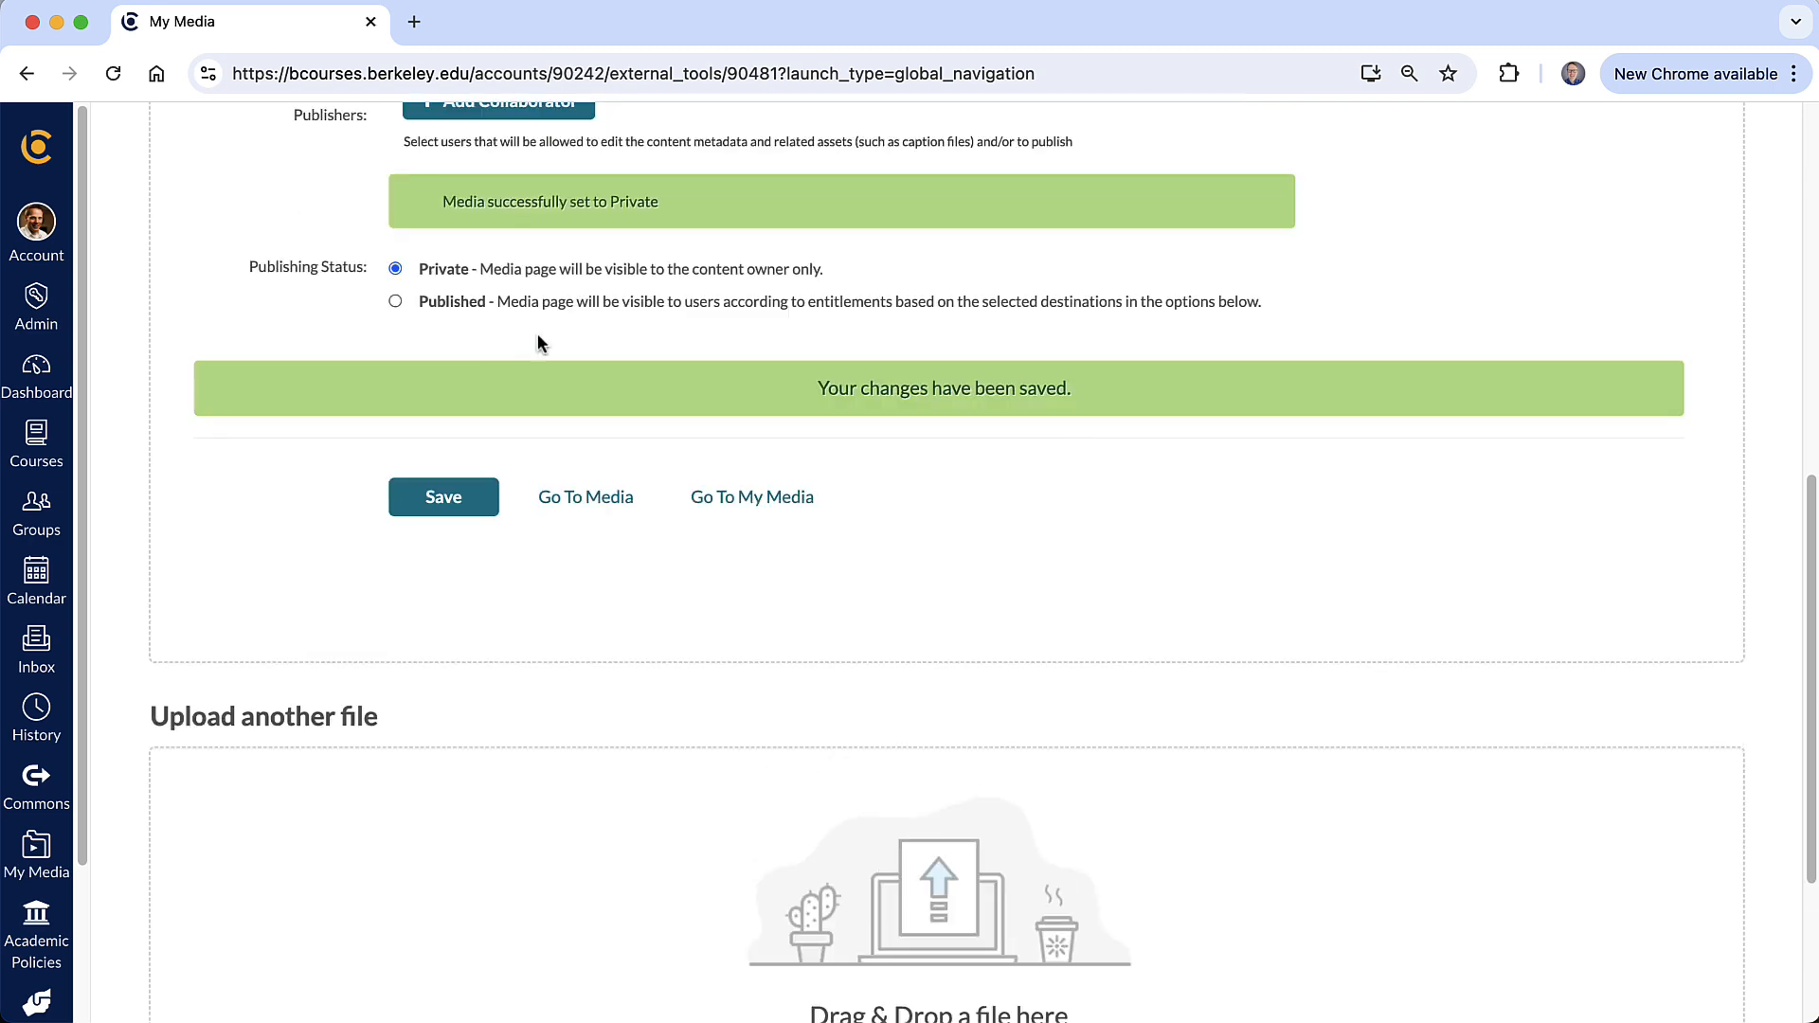
pyautogui.click(448, 305)
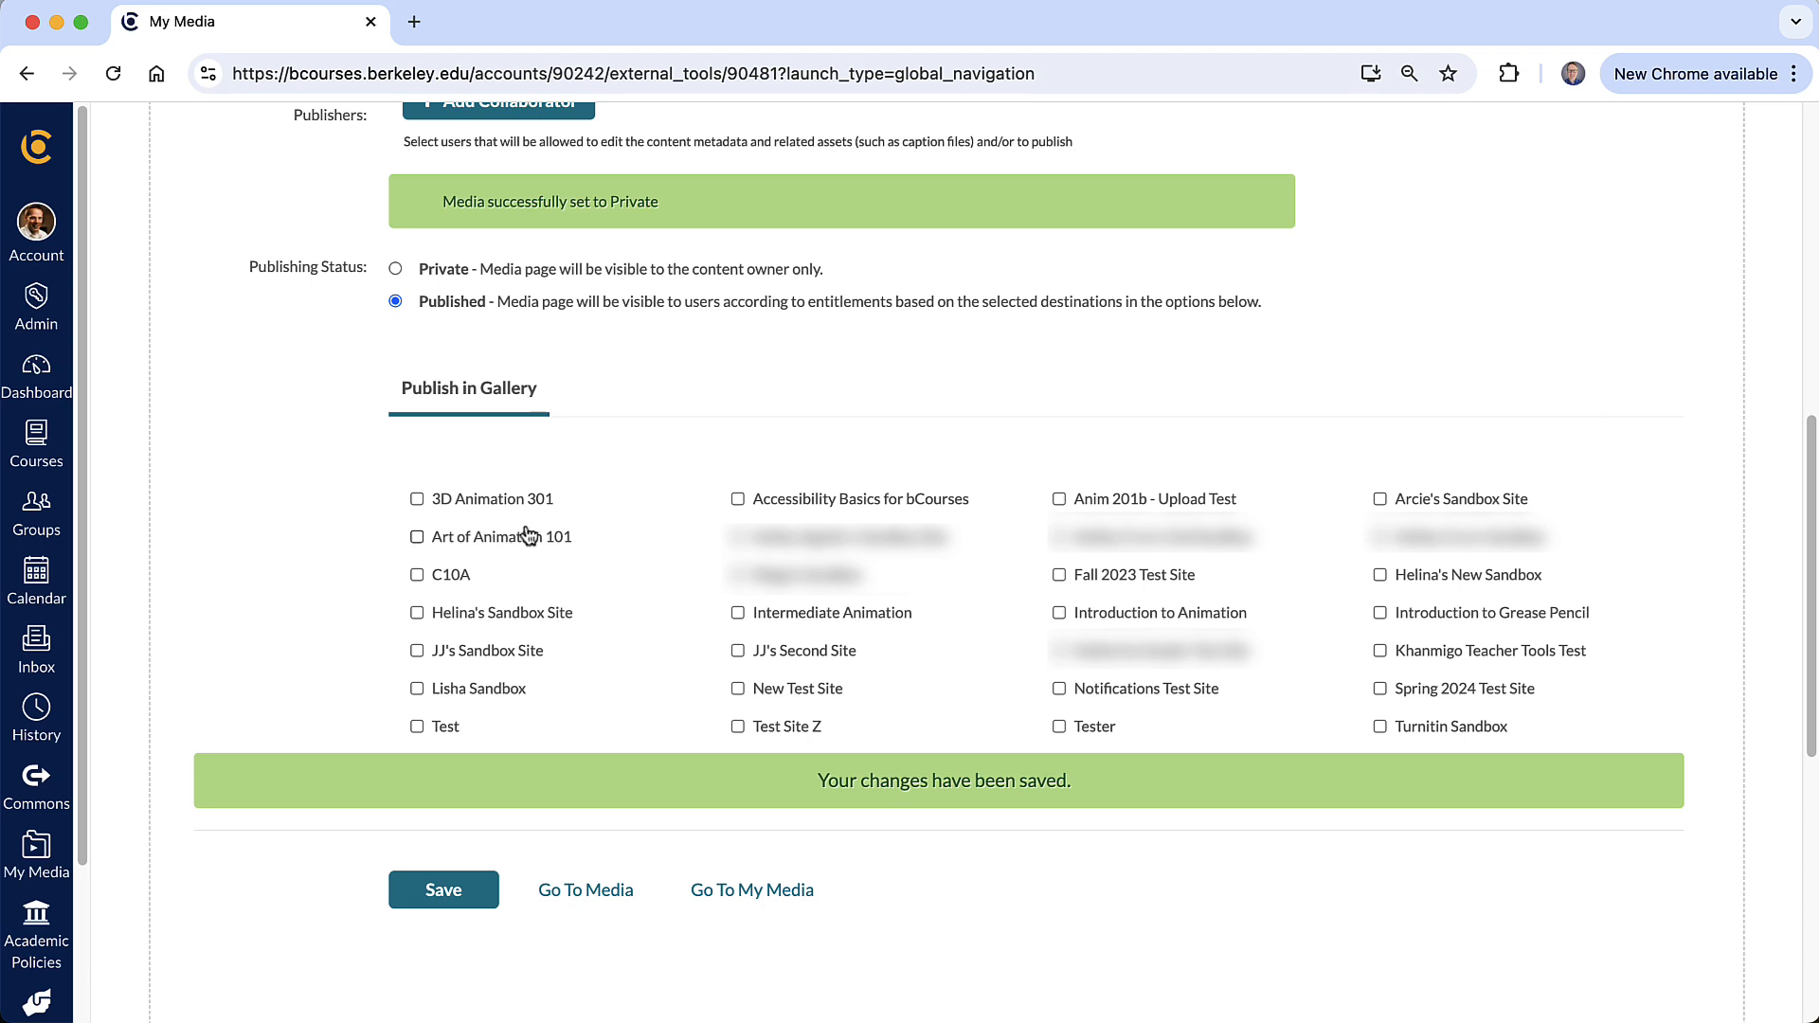
pyautogui.click(397, 269)
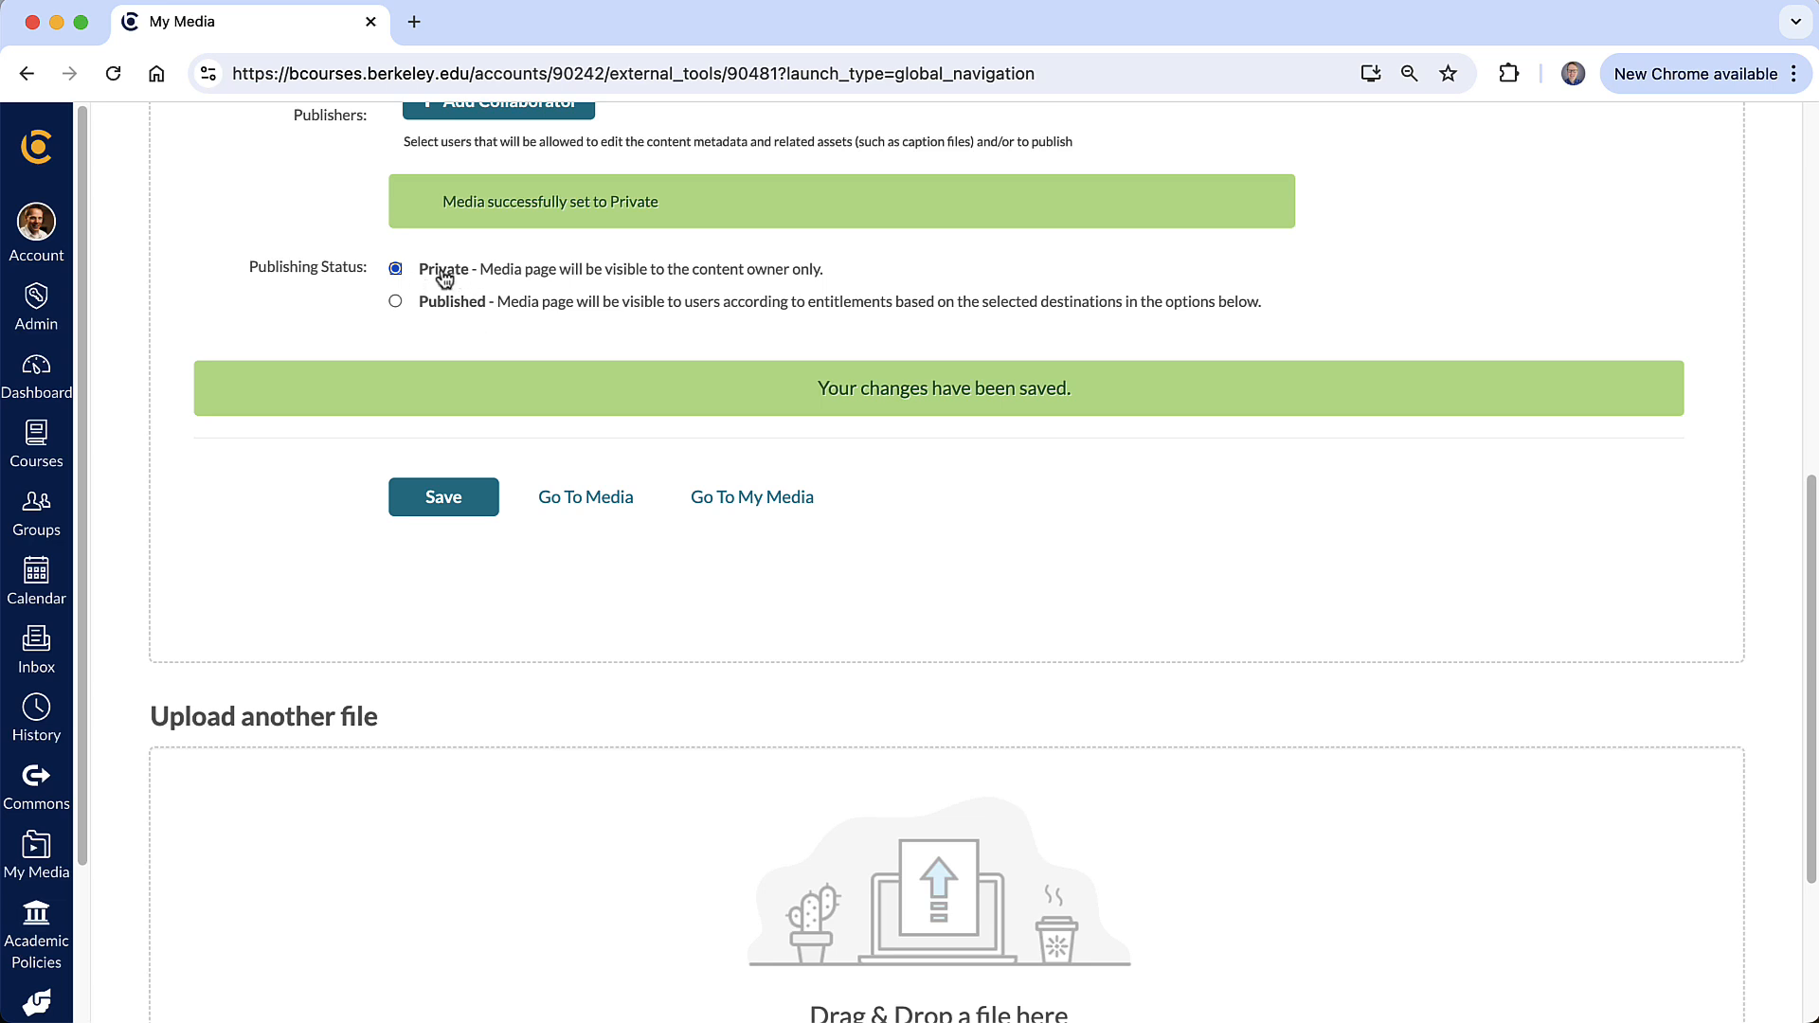
pyautogui.click(469, 512)
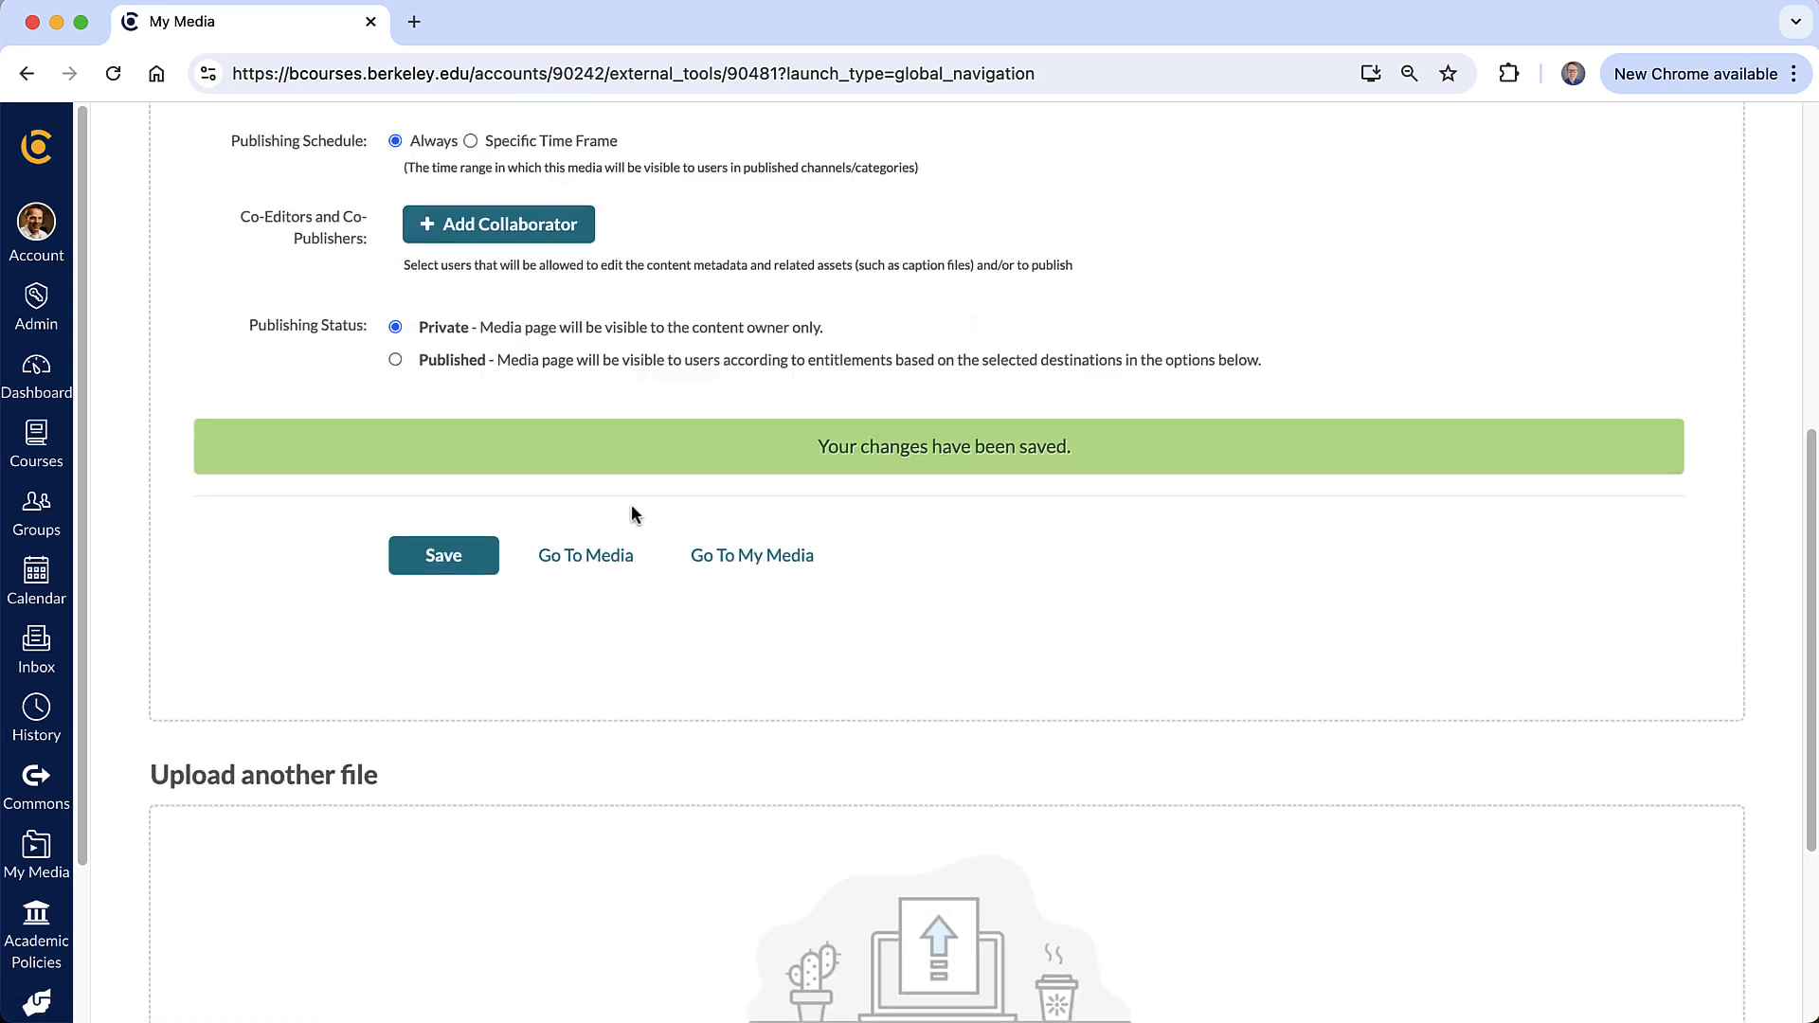
# - Open the Art of Animation 101 course from the Dashboard
pyautogui.scroll(7, 631, 512)
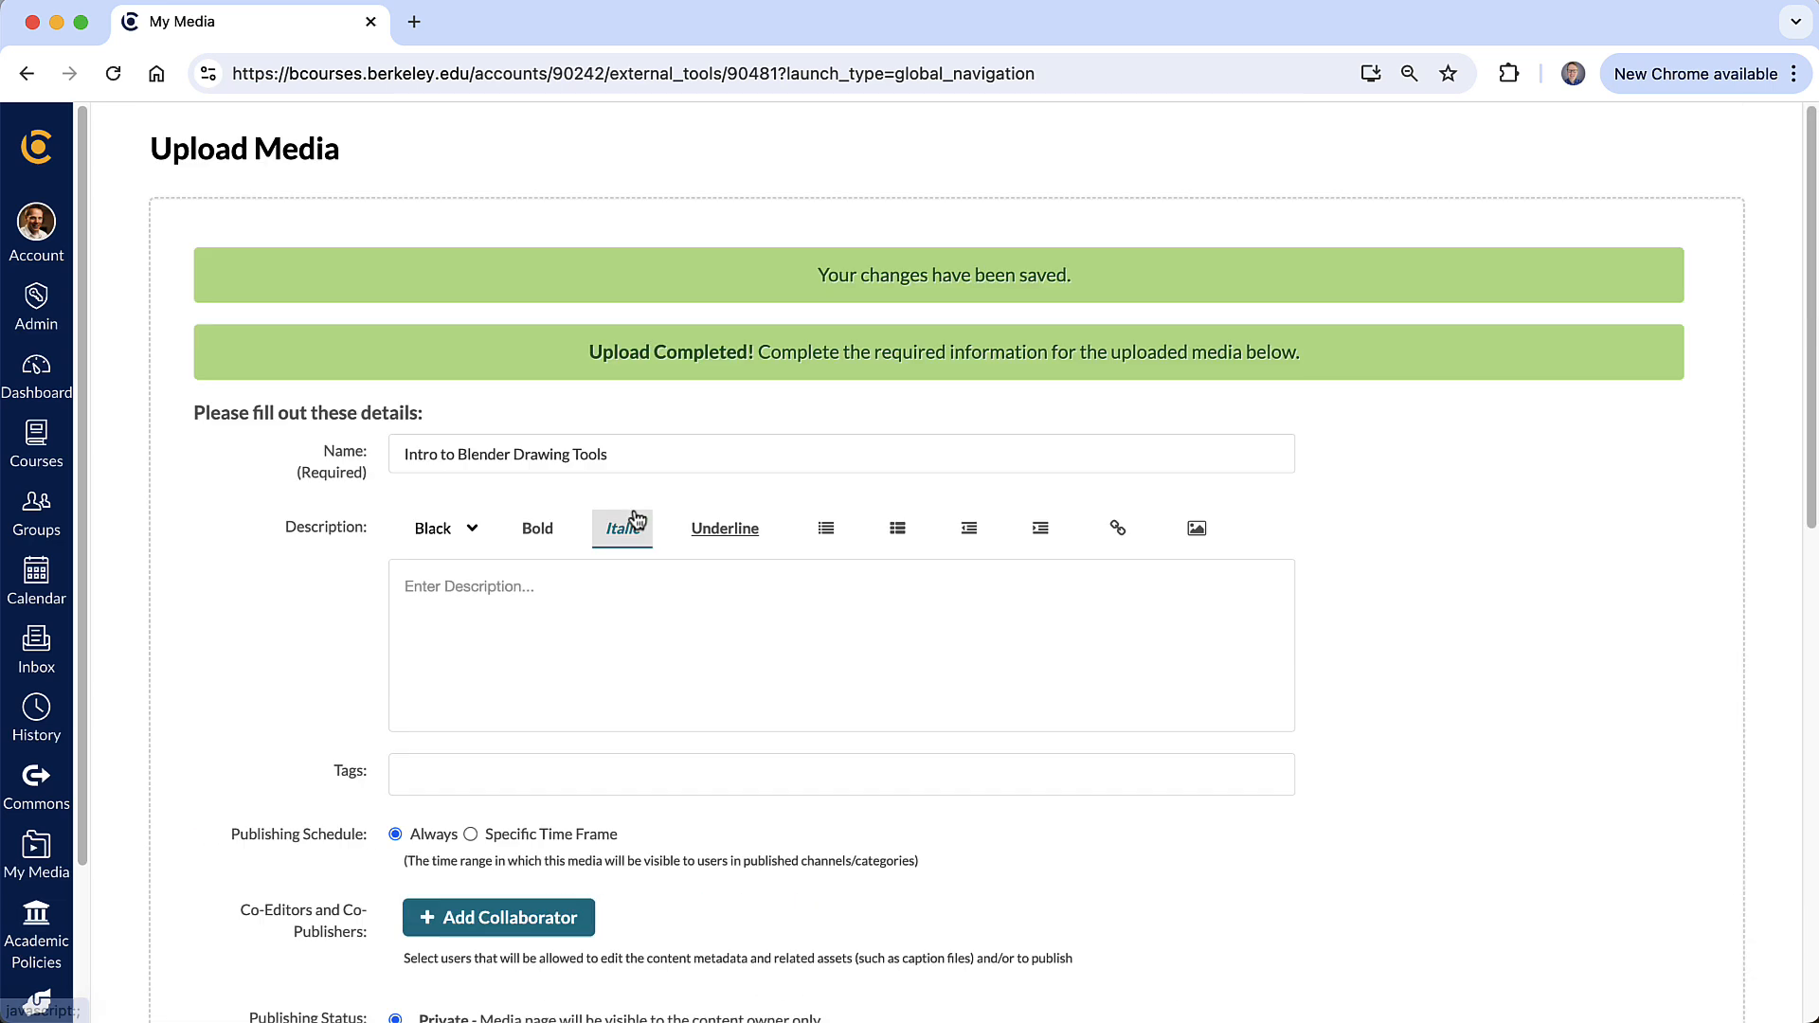
pyautogui.click(36, 380)
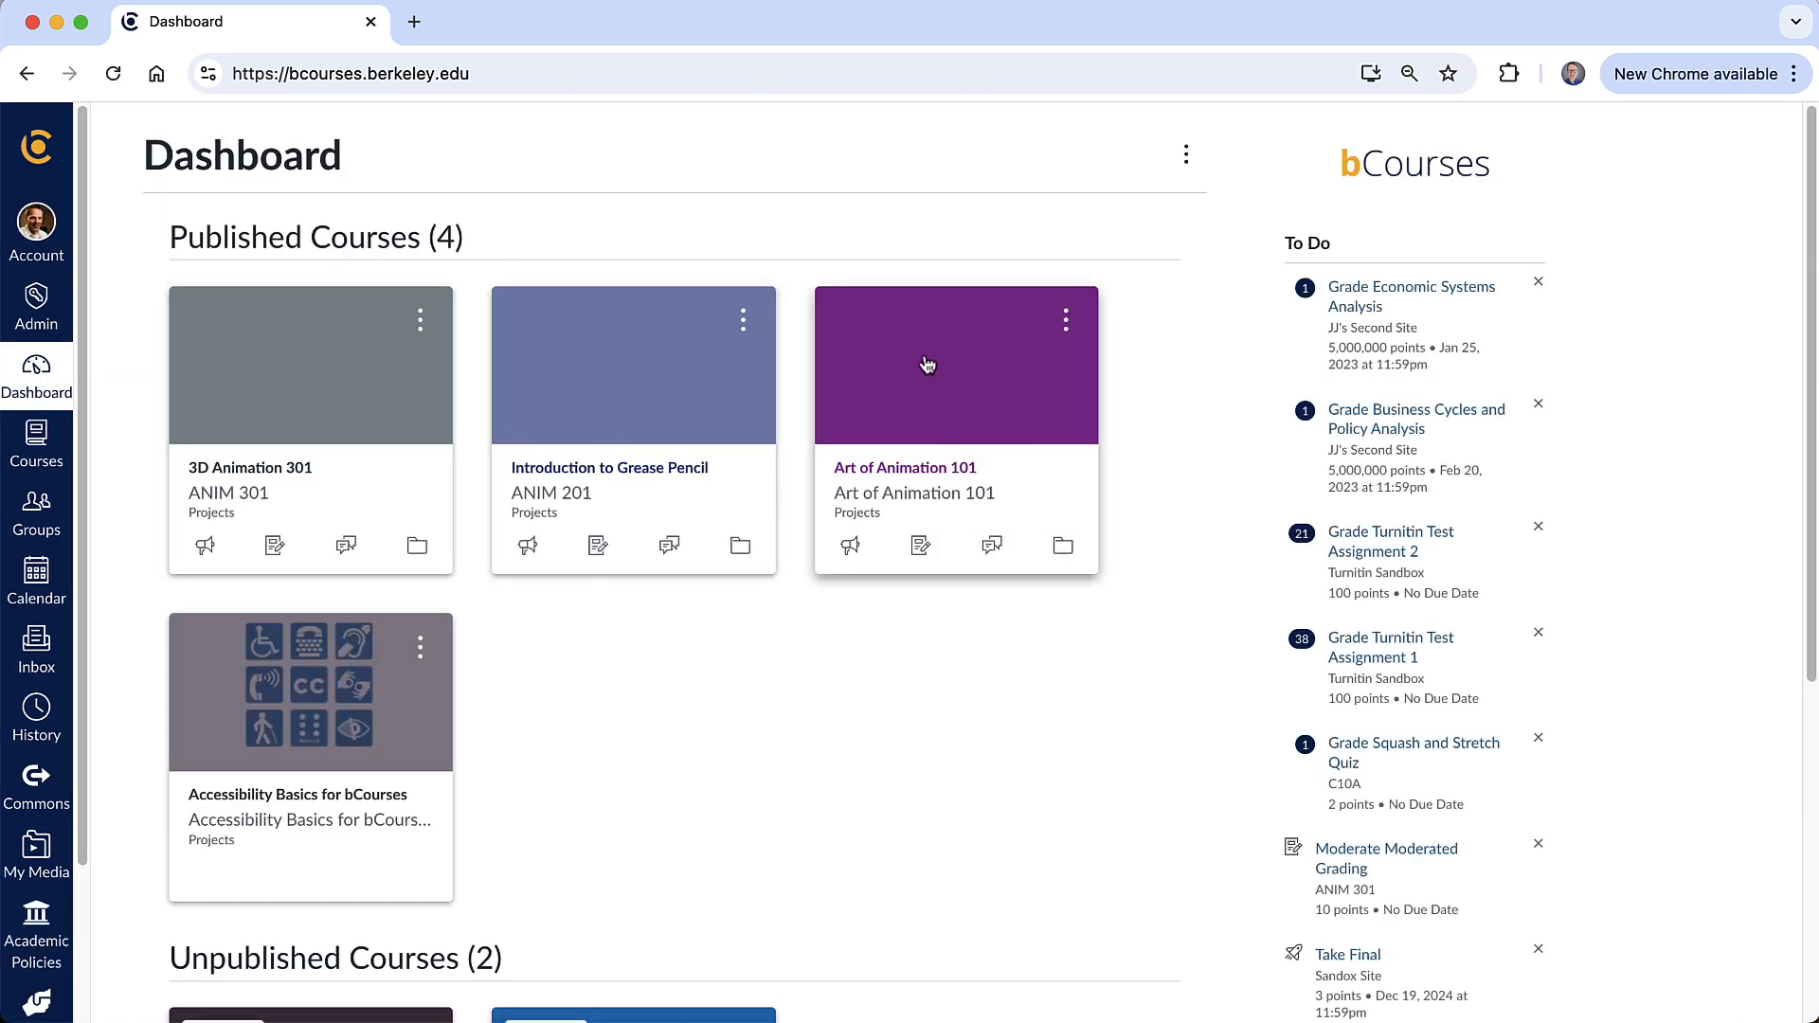
pyautogui.click(971, 419)
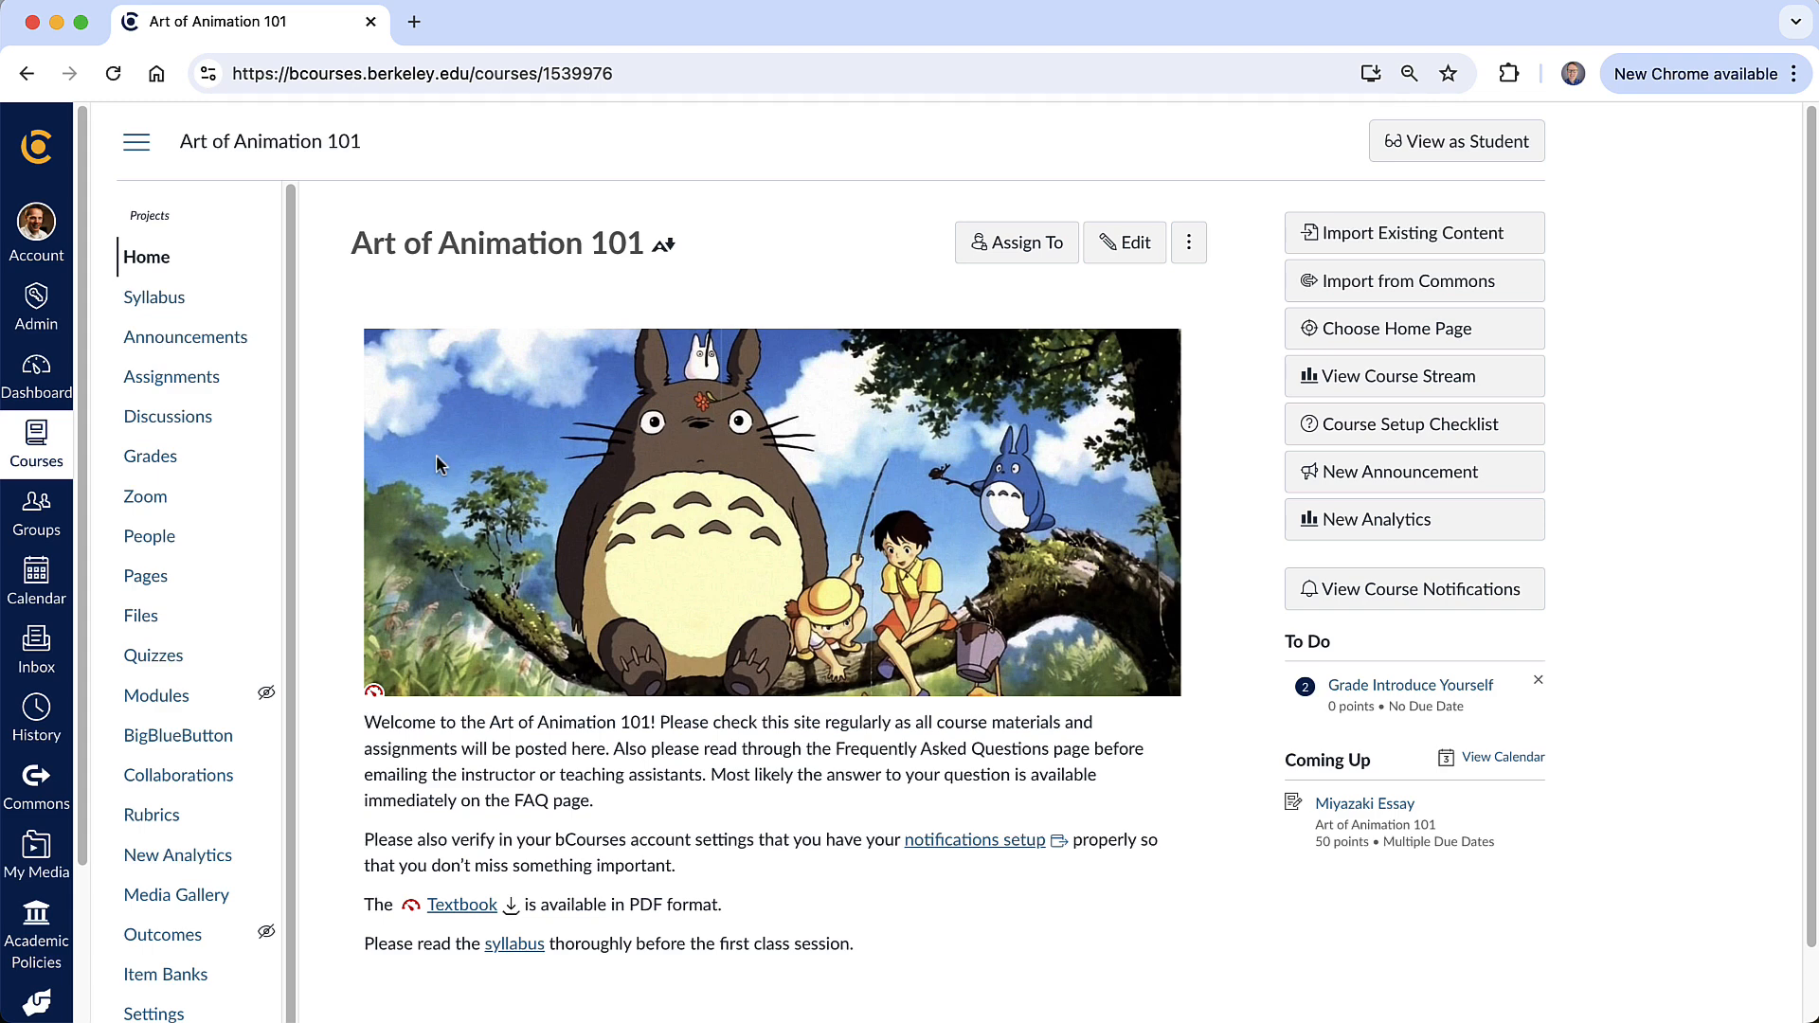
# - Create a new assignment in Assignments named Intro to Blender Drawing Tools
pyautogui.click(175, 376)
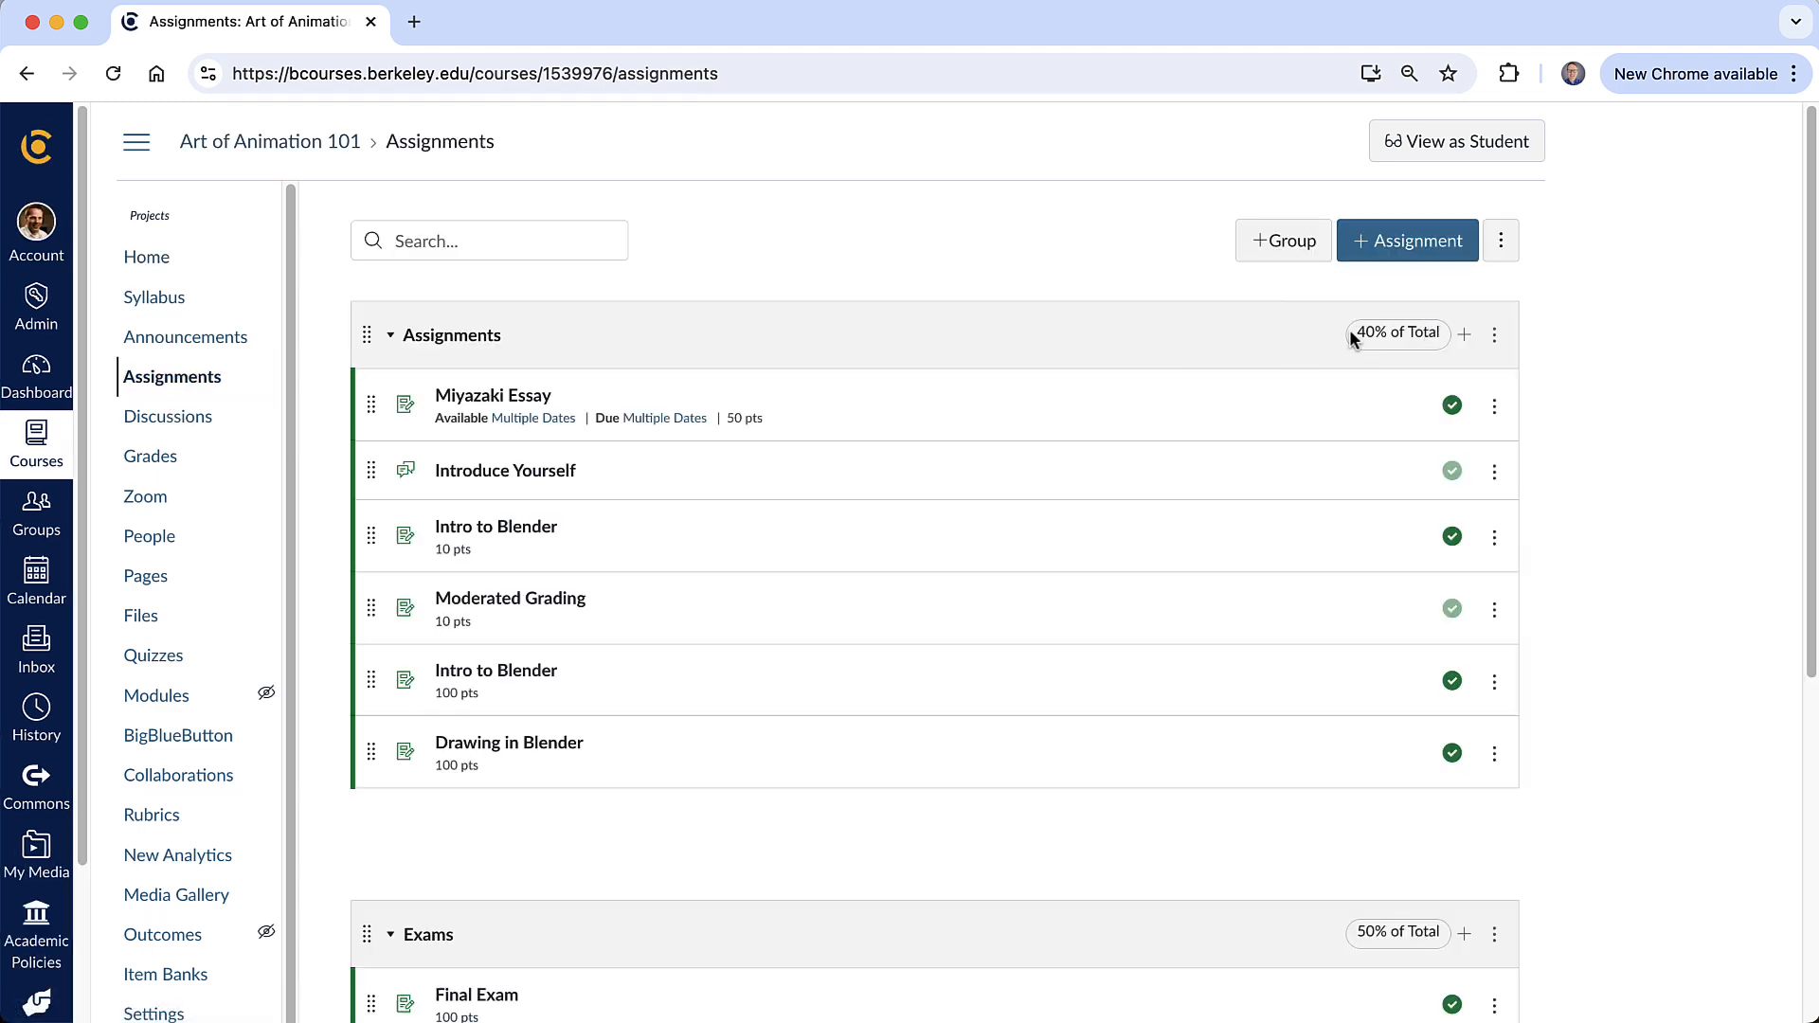
pyautogui.click(1409, 250)
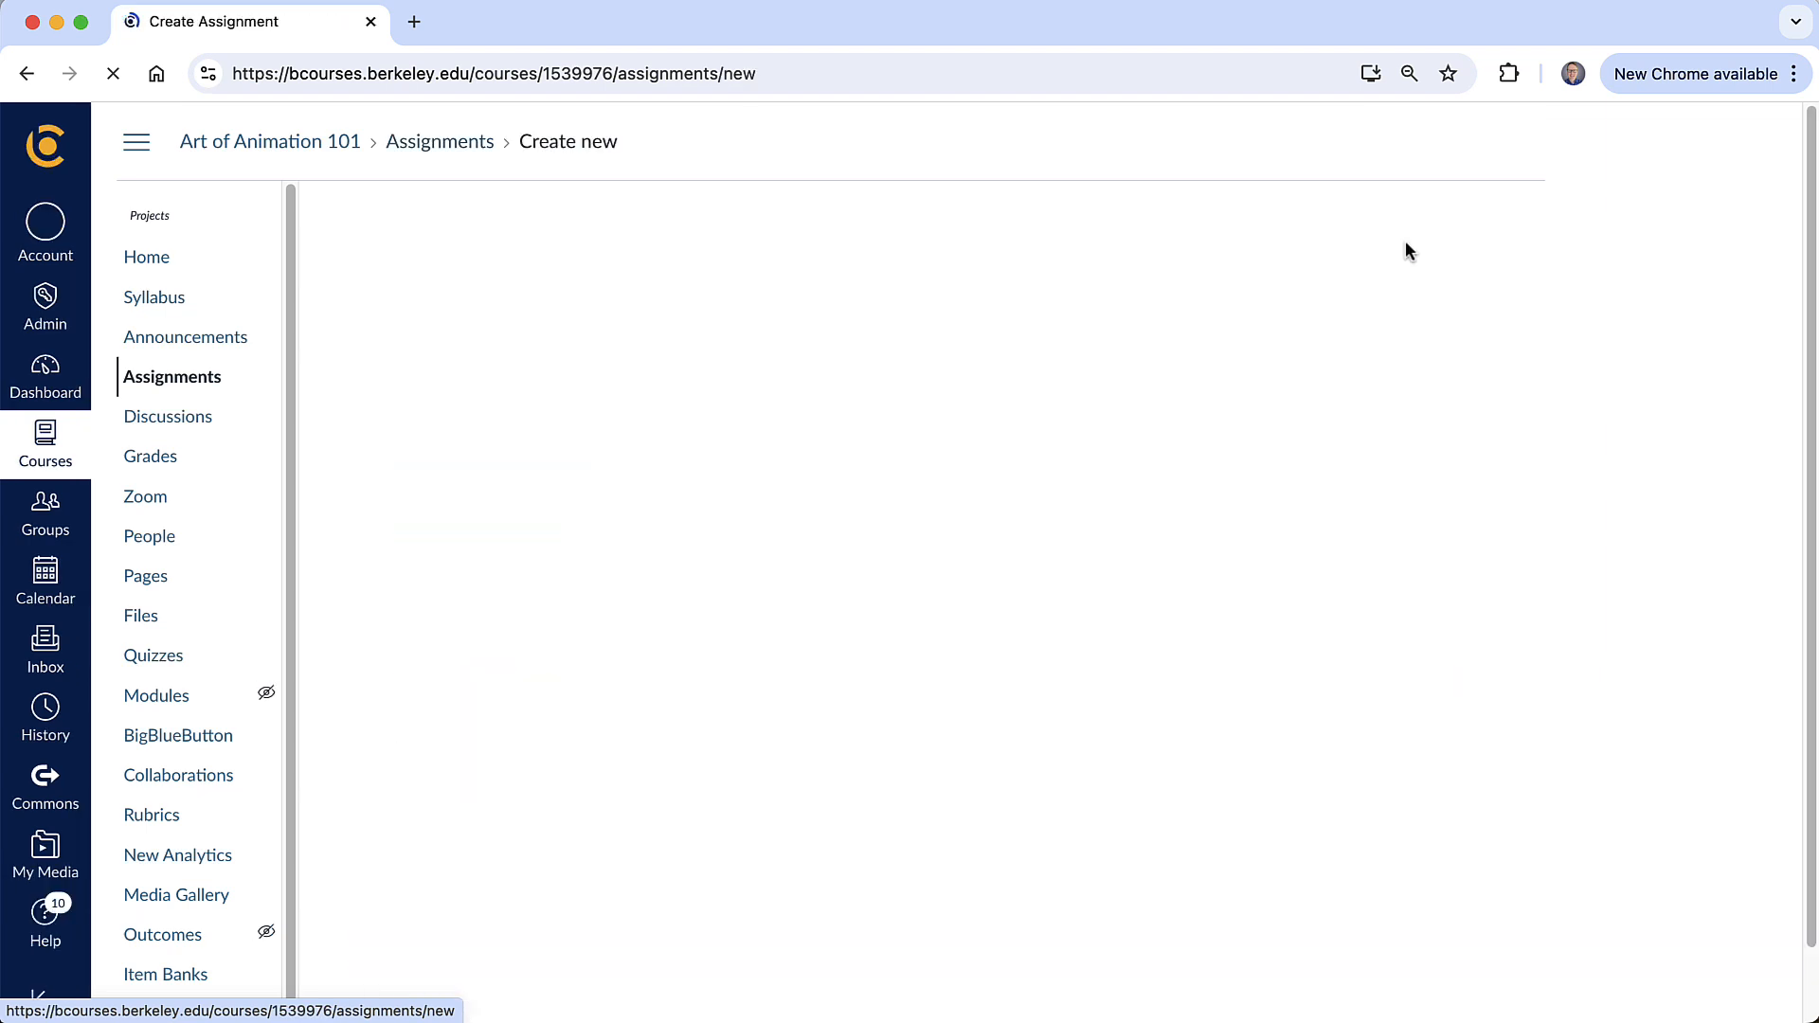
pyautogui.click(613, 357)
pyautogui.write('Intro')
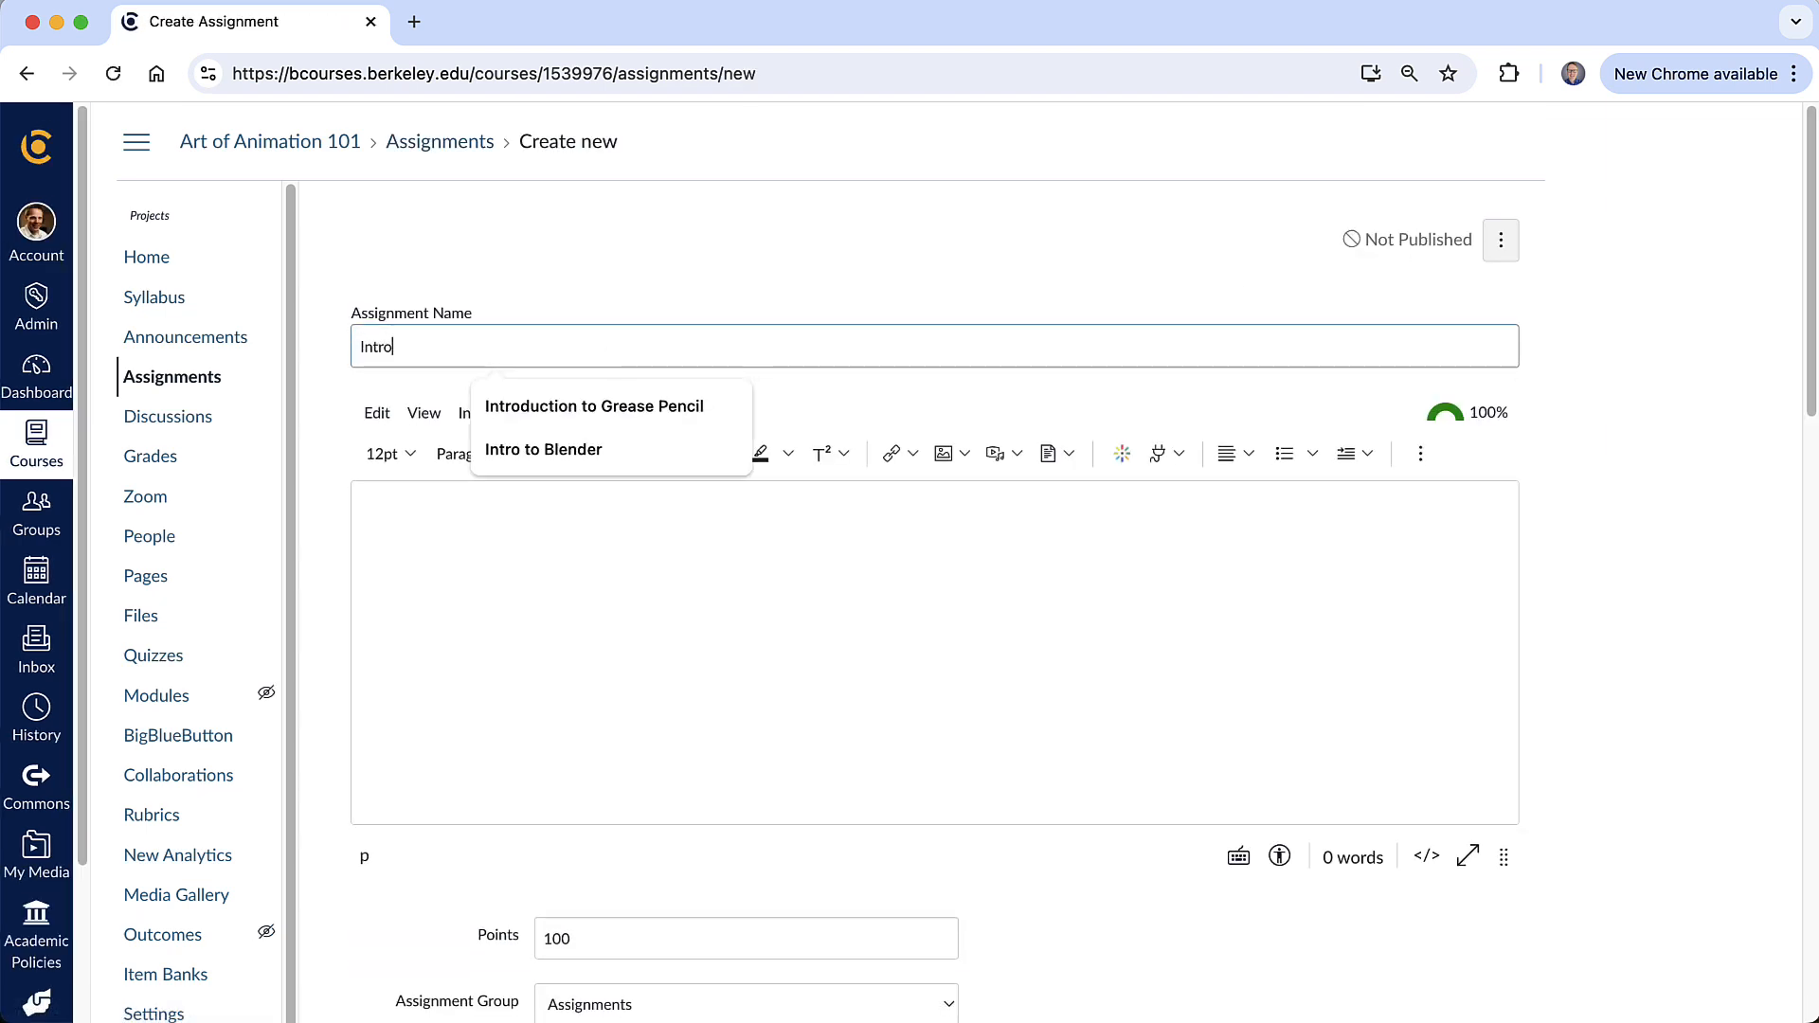
pyautogui.click(554, 449)
pyautogui.write('Dra')
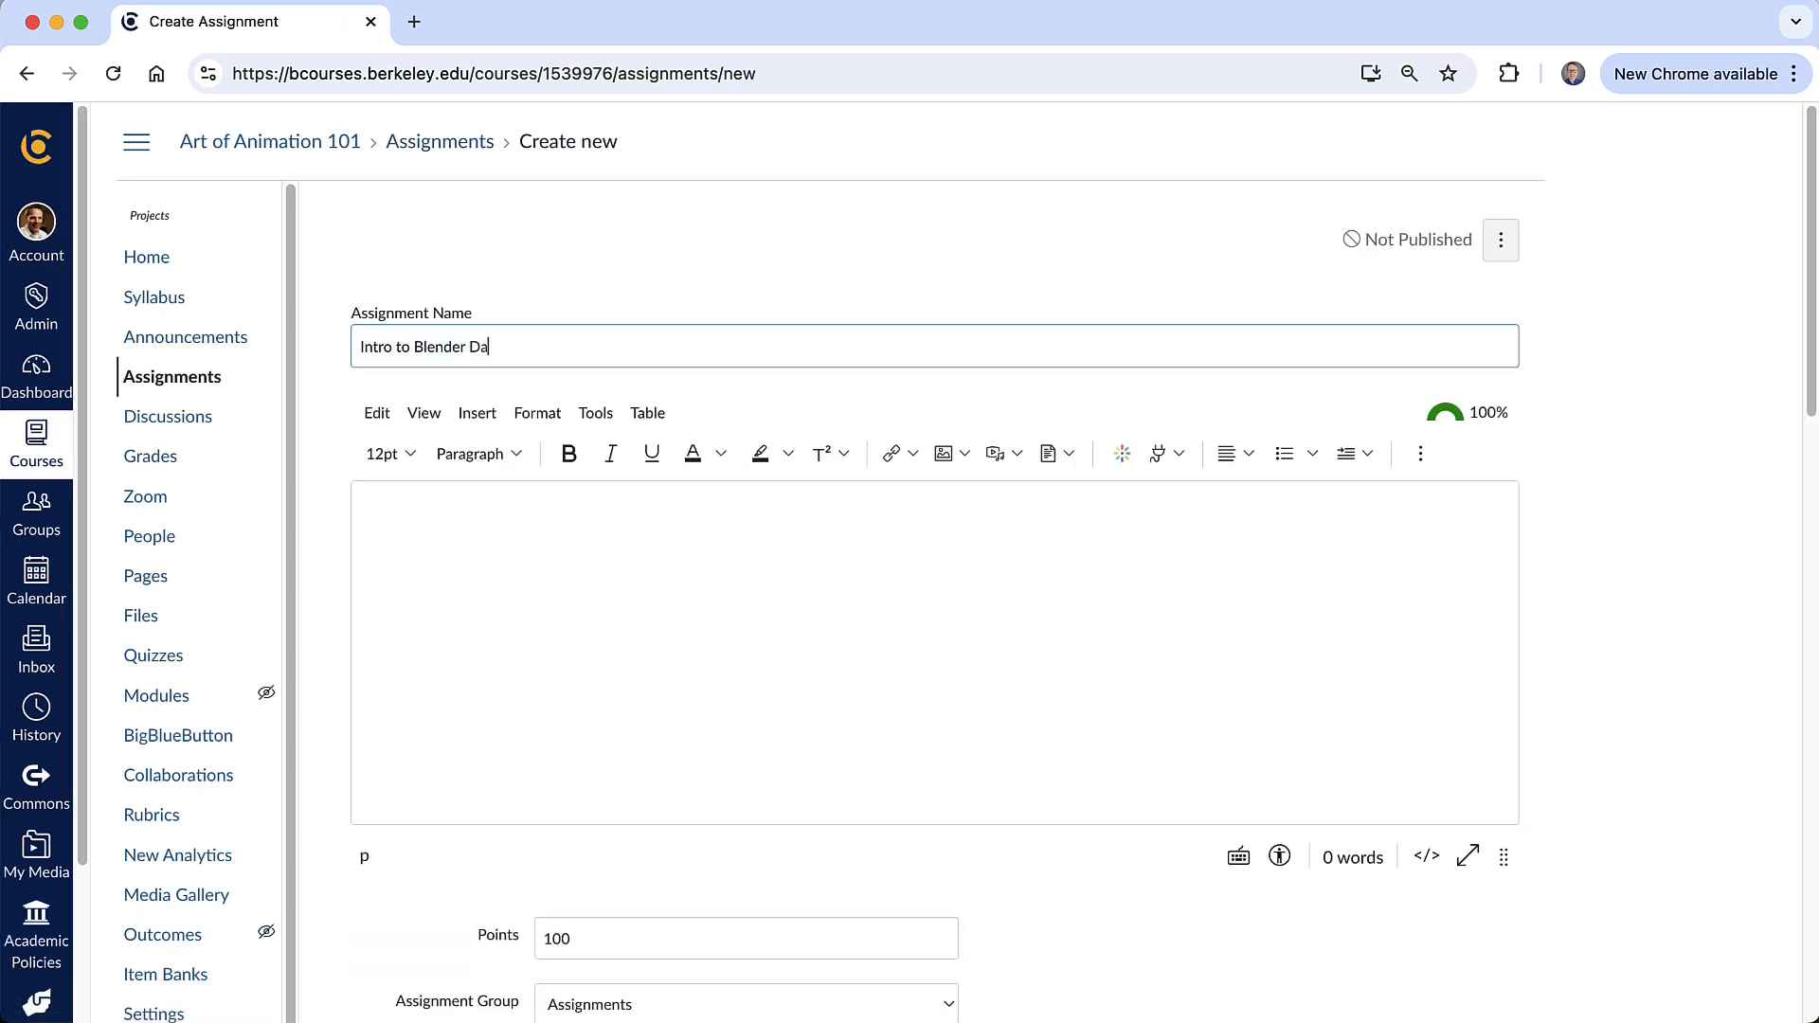
pyautogui.write('wing Tools')
# - Write the assignment description: Watch this video lesson and complete the exercise. Upload your exported animation for credit
pyautogui.click(535, 530)
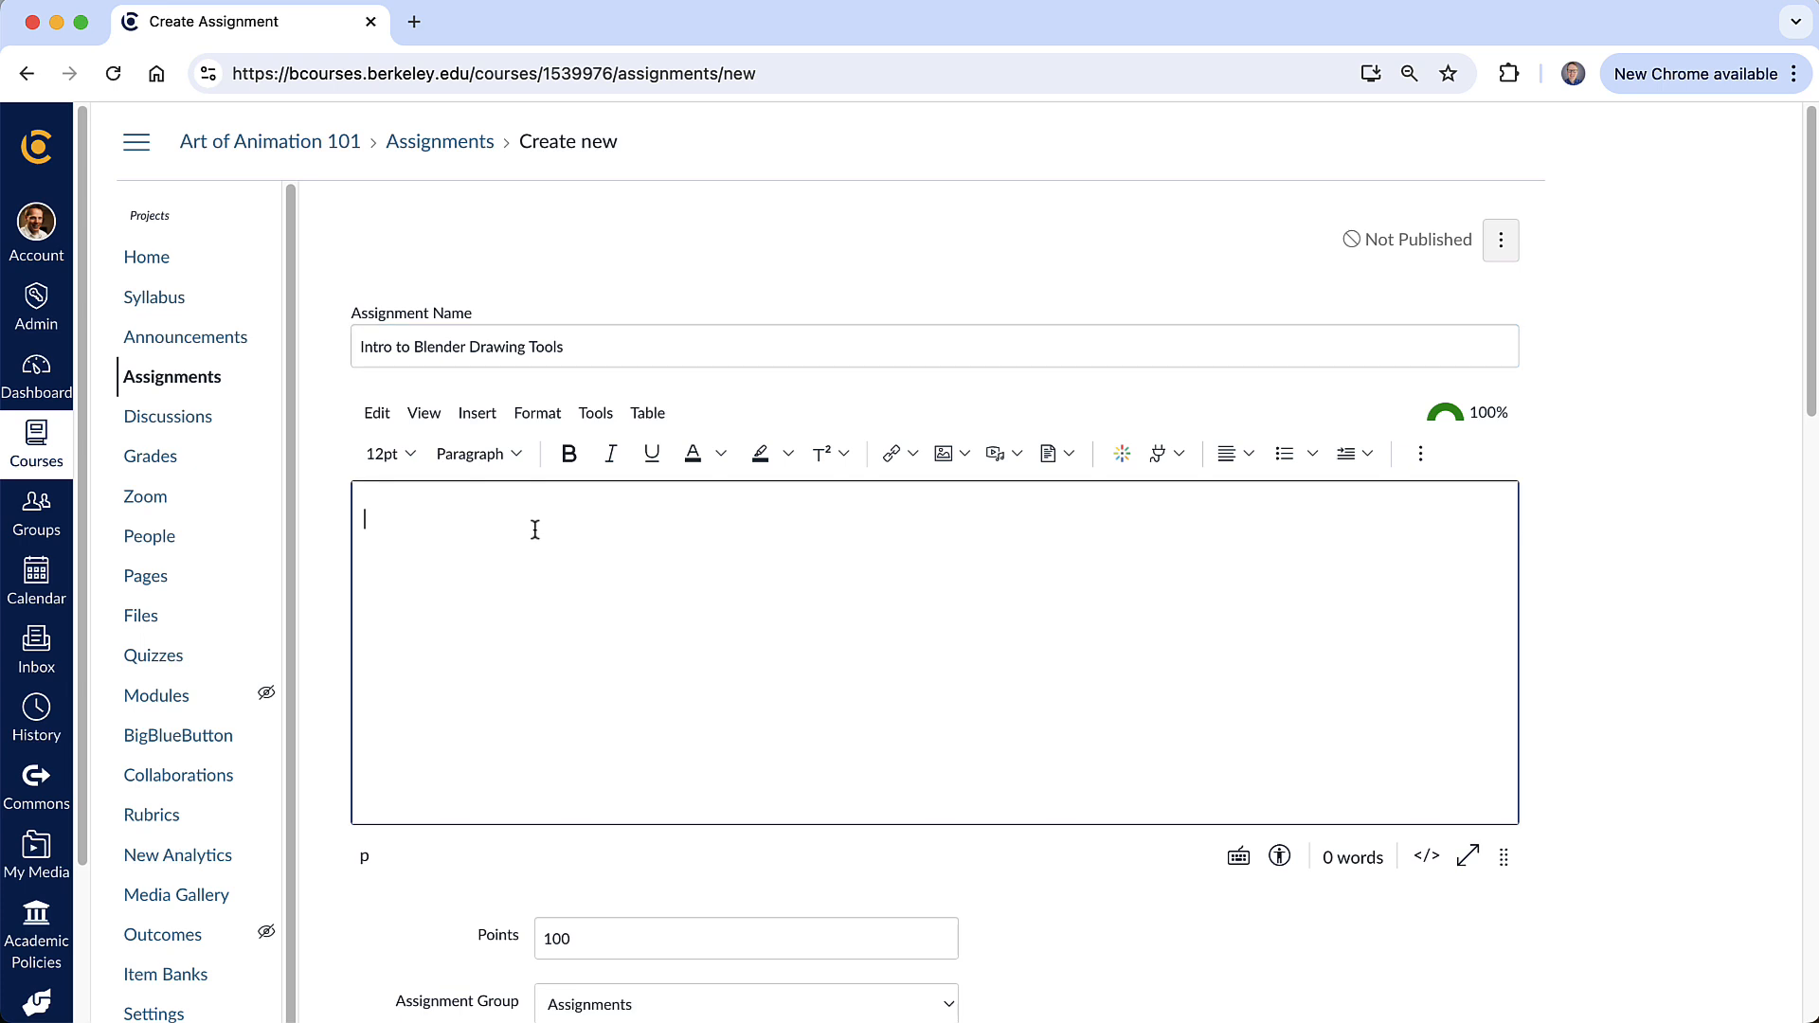
pyautogui.write('Watch ')
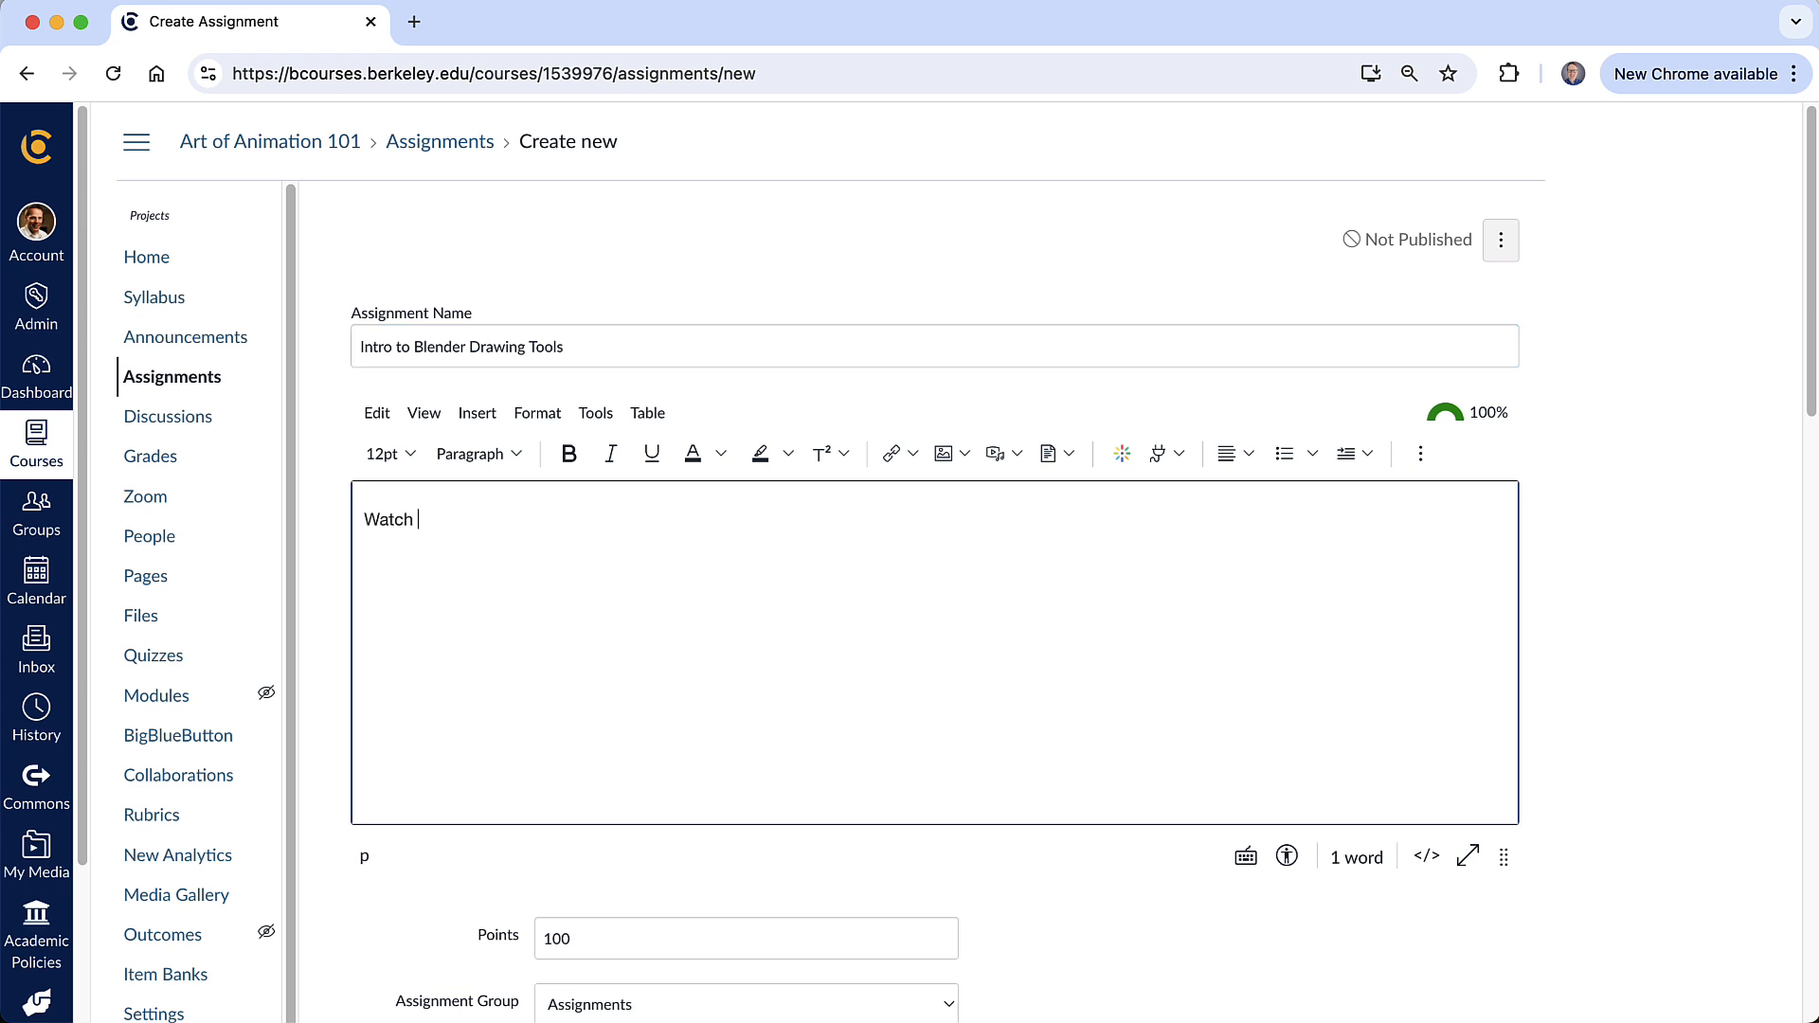
pyautogui.write('this video lesson and complete the exeric')
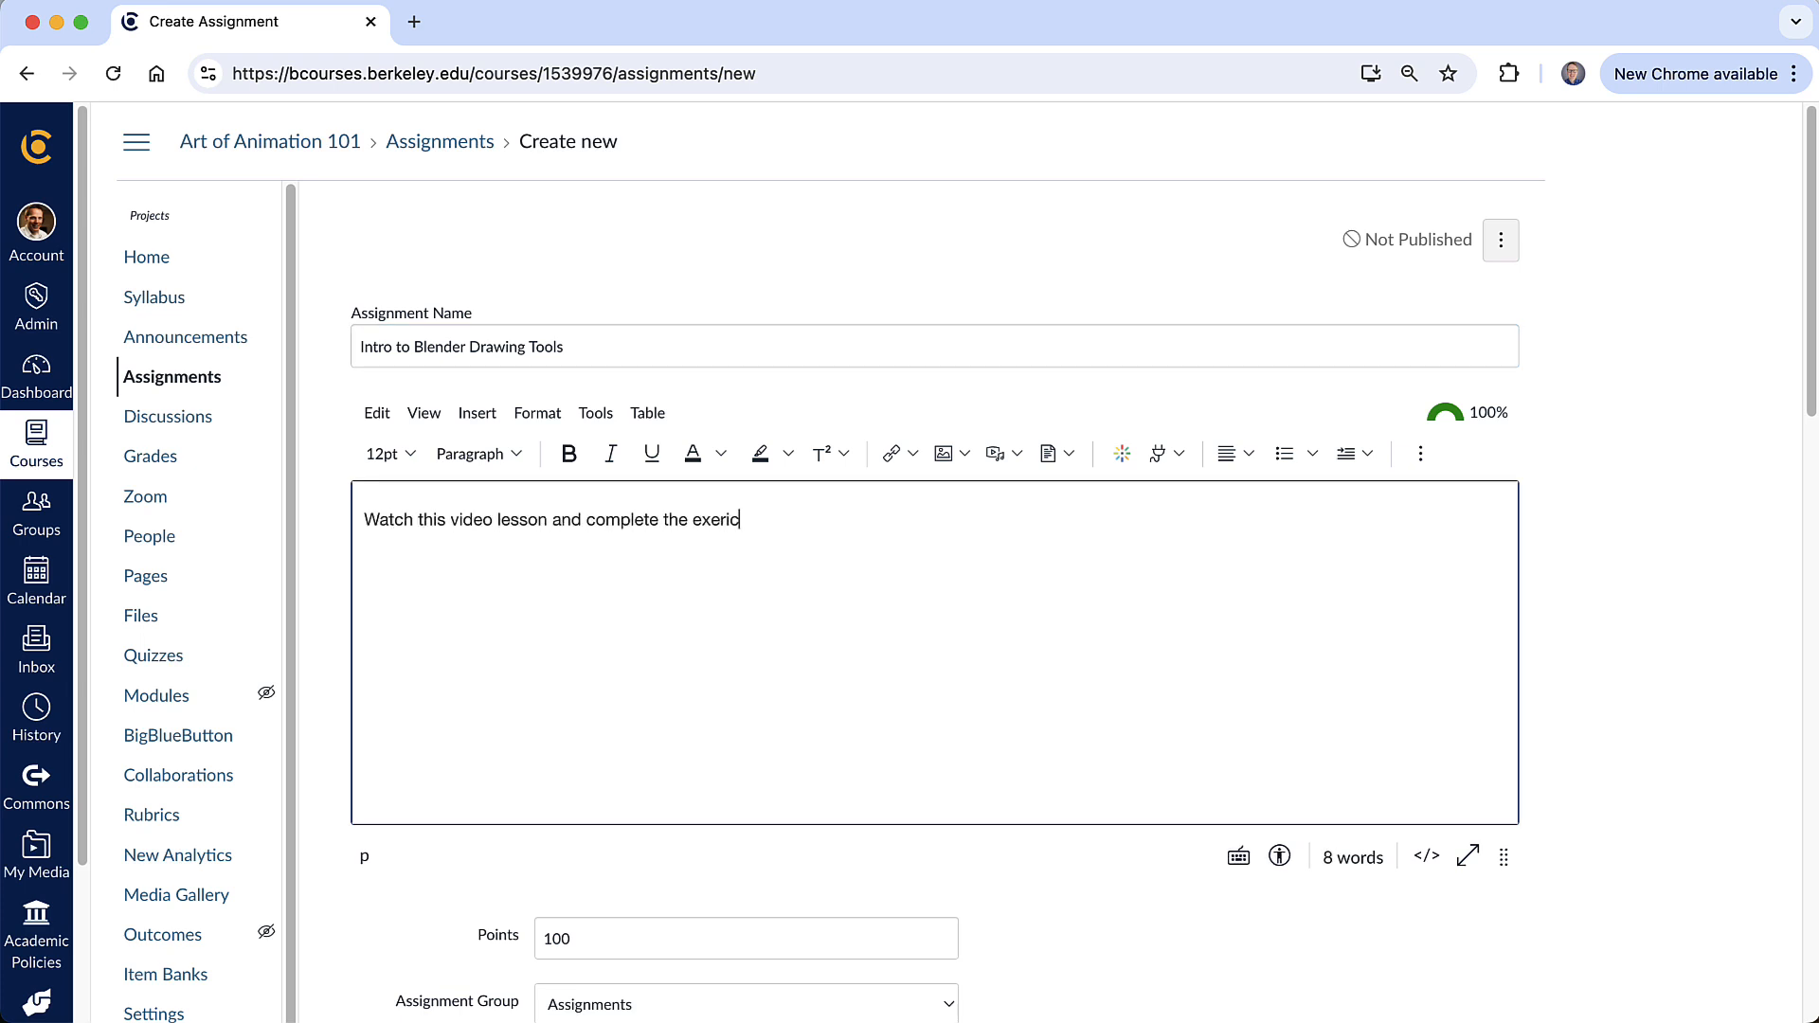
pyautogui.press('BackSpace')
pyautogui.press('BackSpace')
pyautogui.write('cise. Upload your exported ')
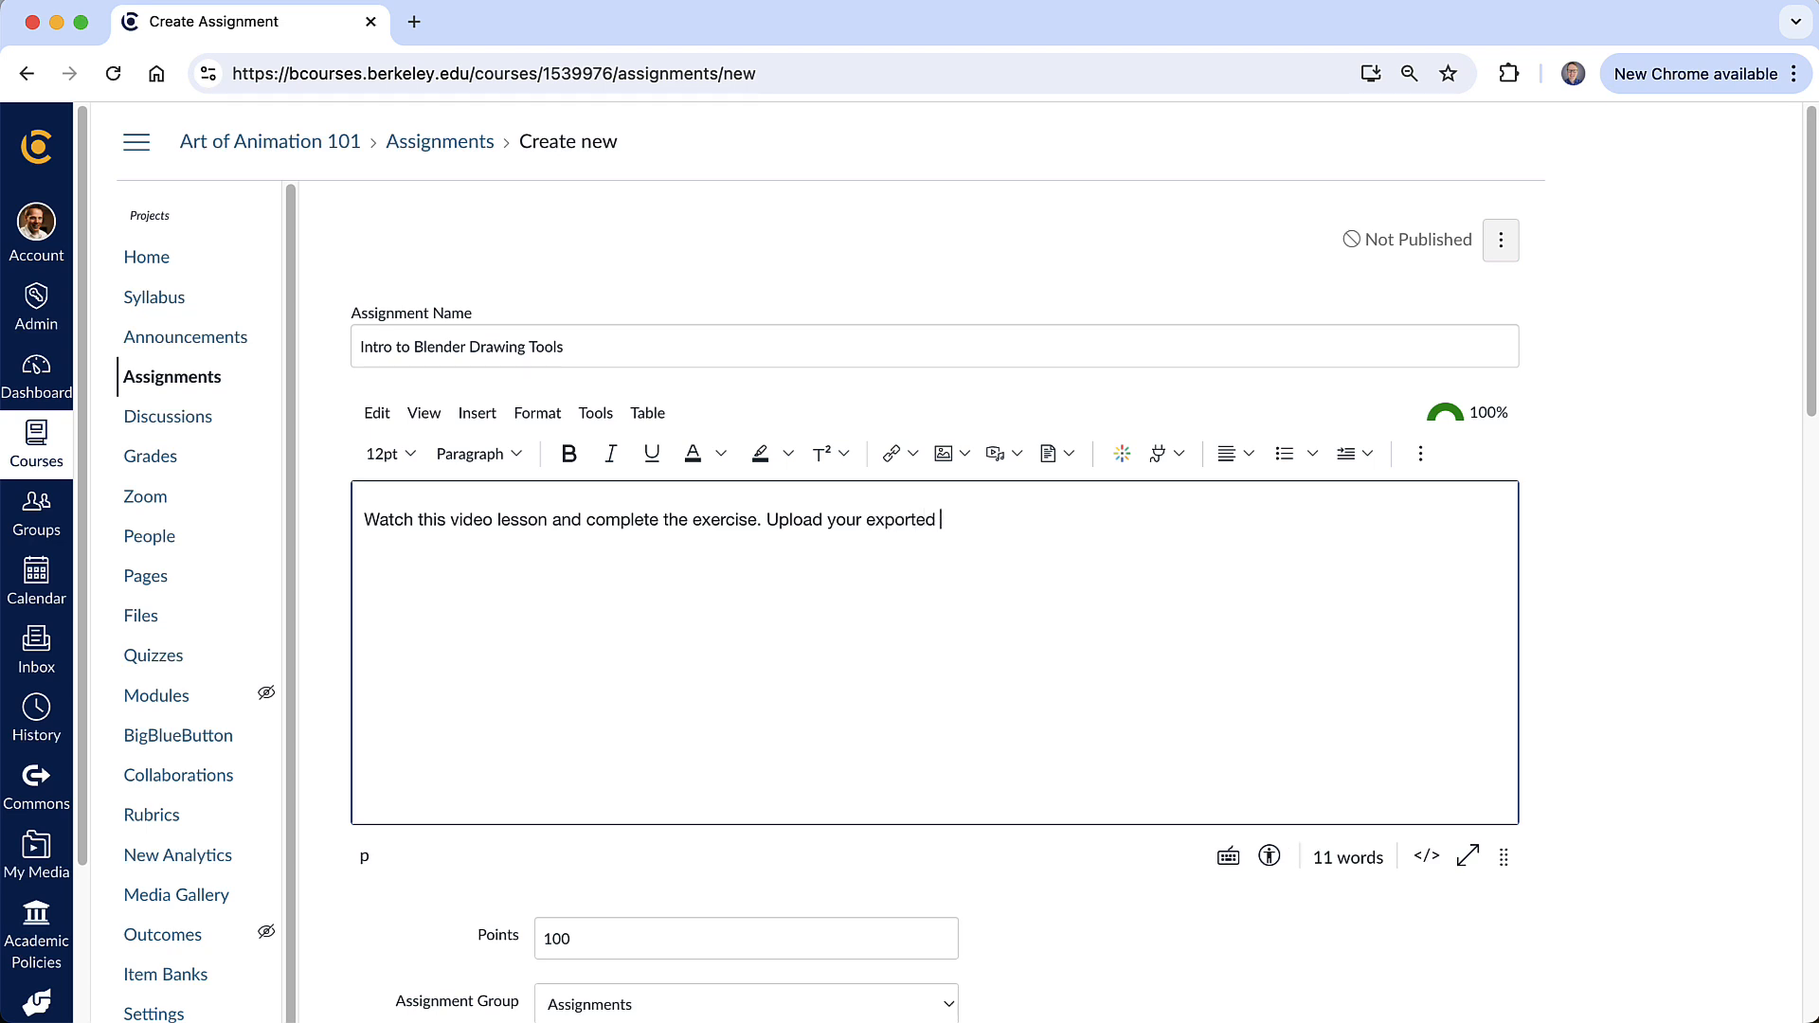
pyautogui.write('animation for credit.')
pyautogui.press('Return')
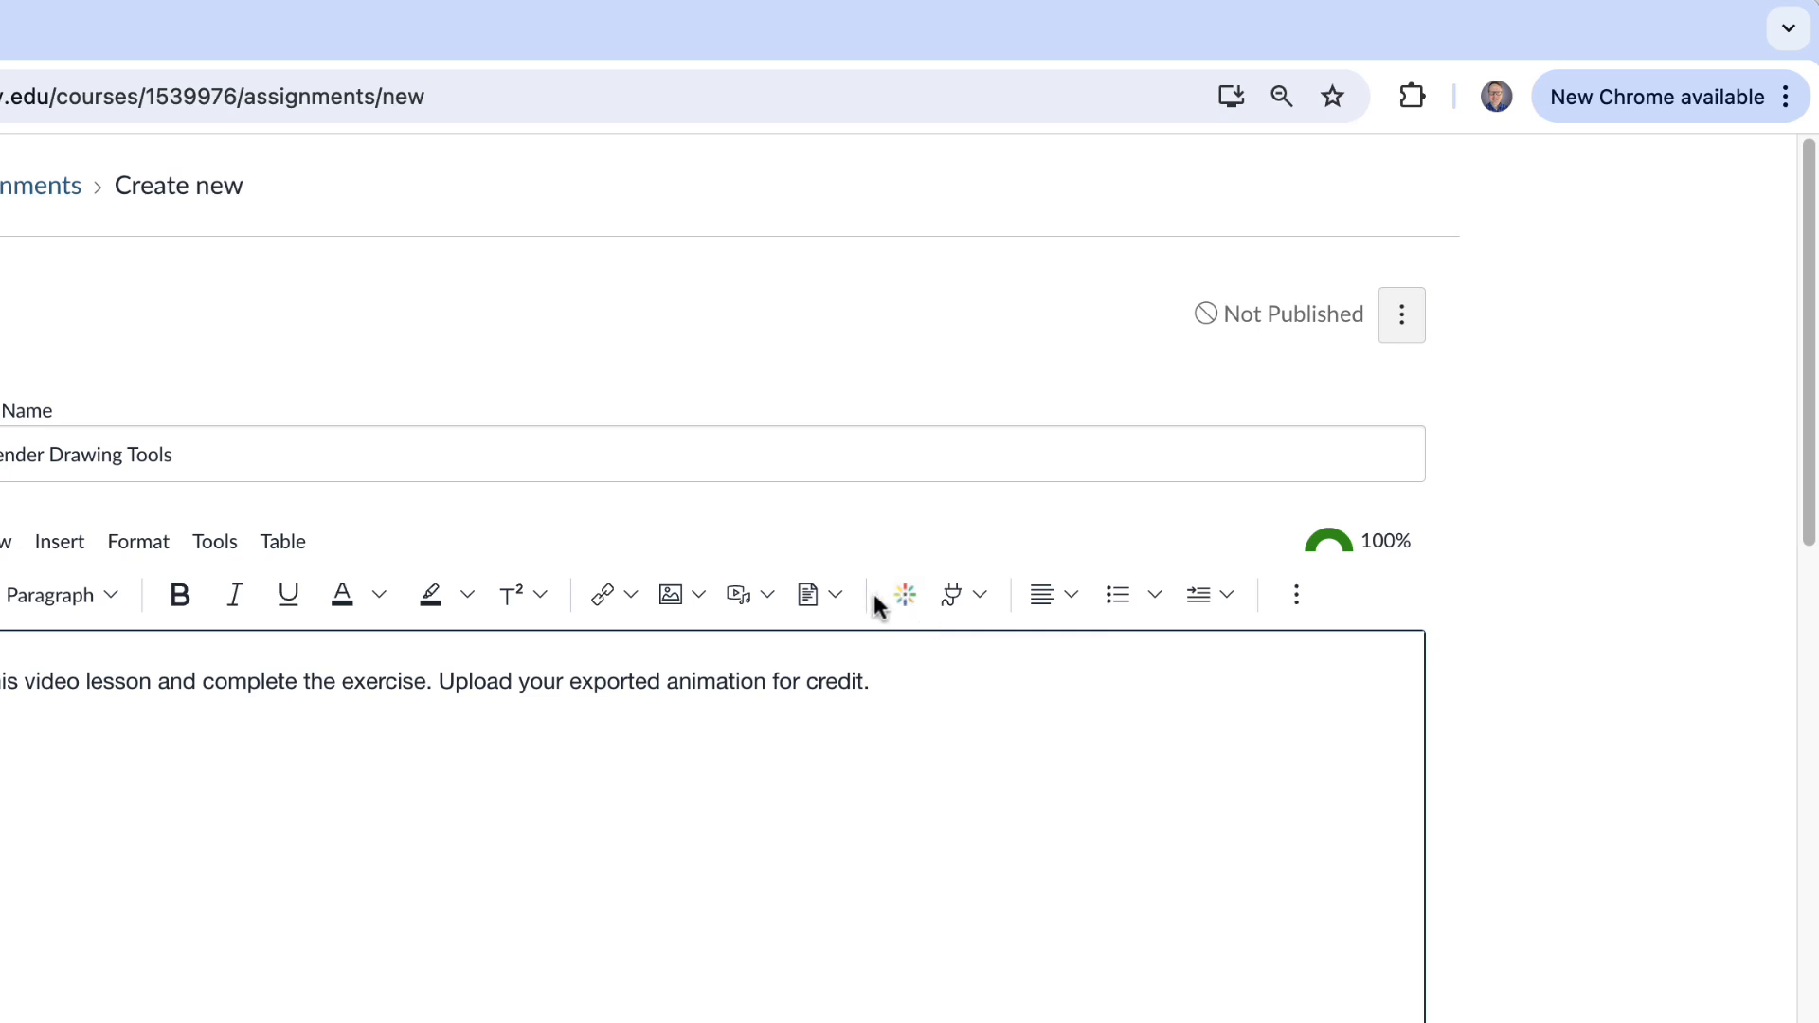
# - Embed the Intro to Blender Drawing Tools video from My Media into the assignment description
pyautogui.click(900, 603)
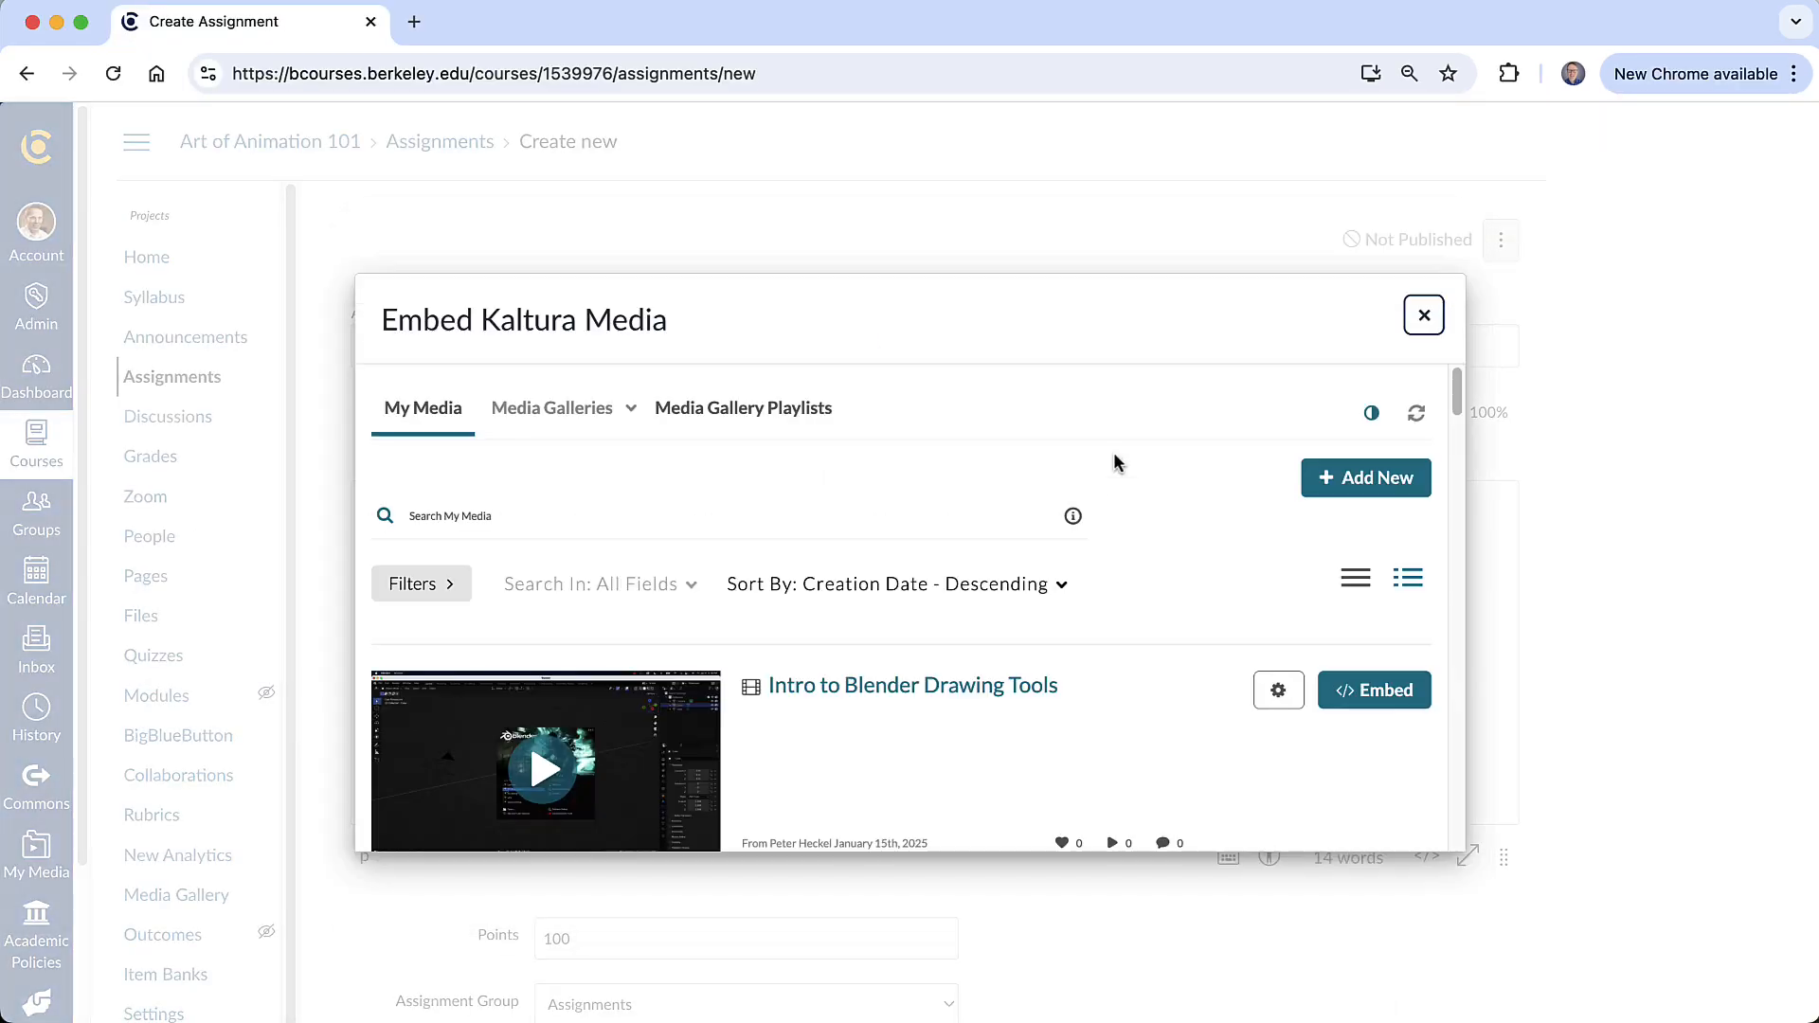
pyautogui.scroll(-4, 1103, 474)
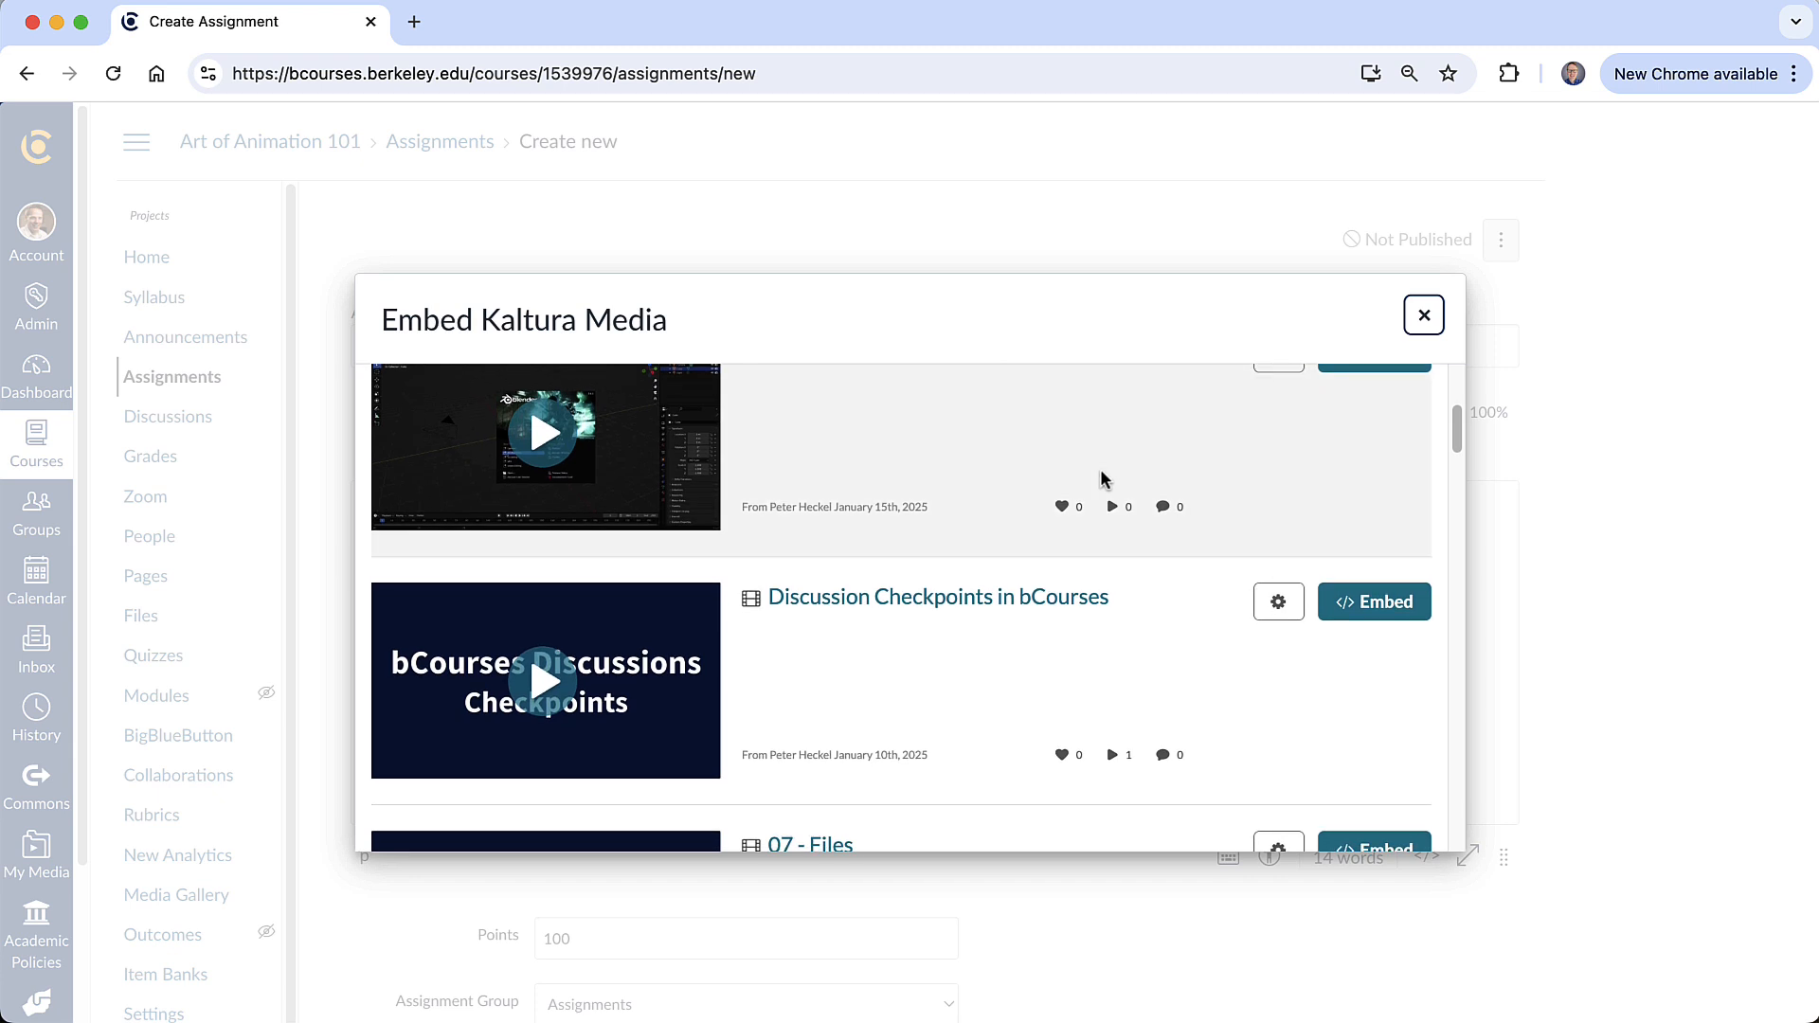
pyautogui.scroll(2, 866, 573)
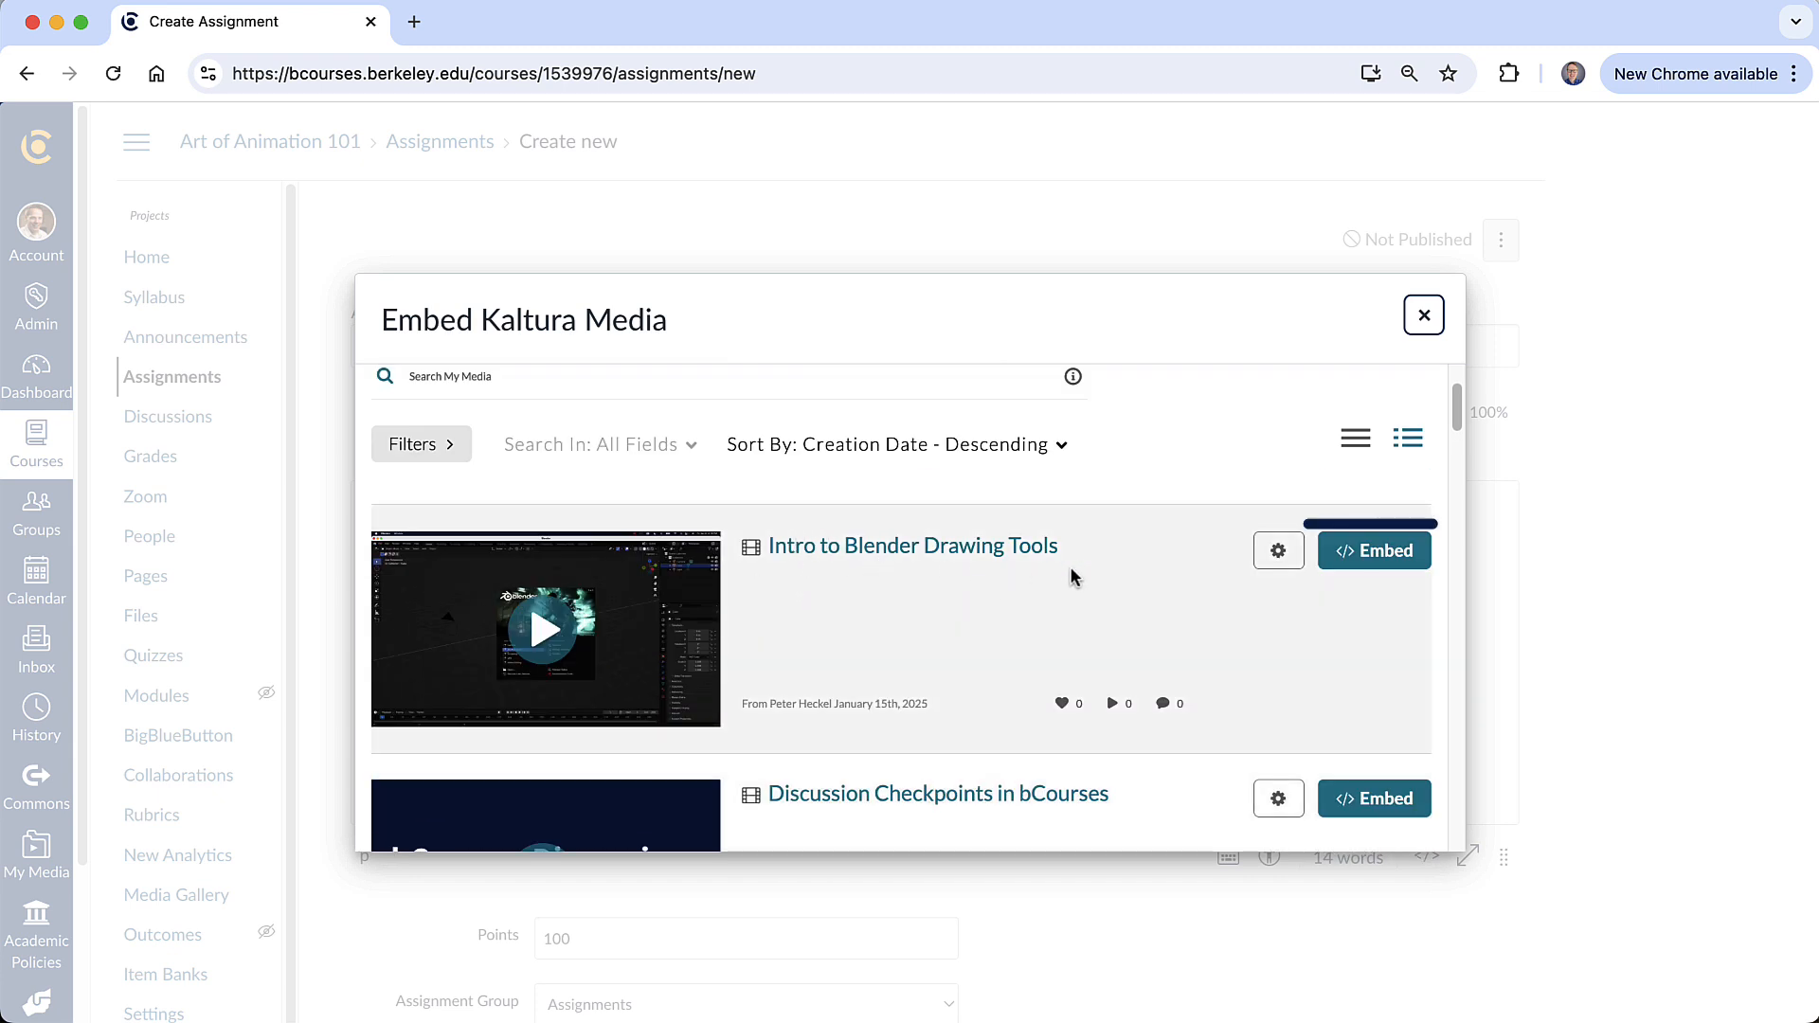
pyautogui.click(1374, 551)
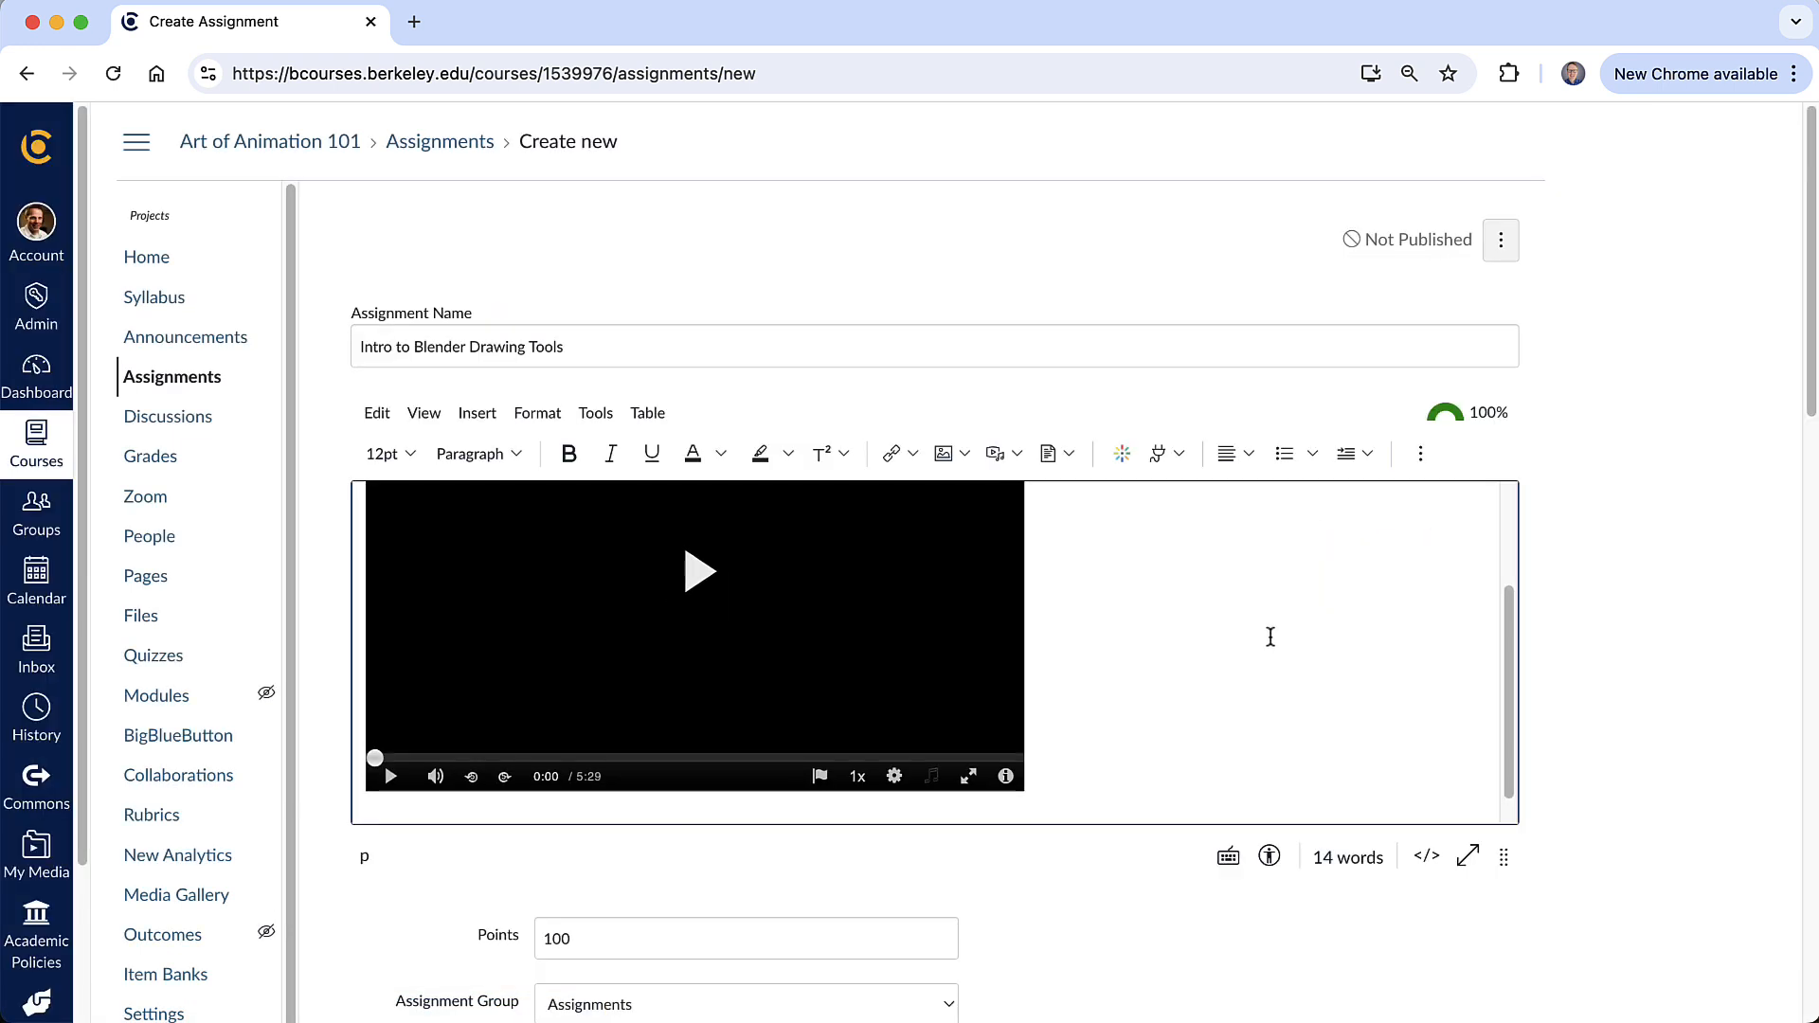
pyautogui.scroll(-1, 1271, 636)
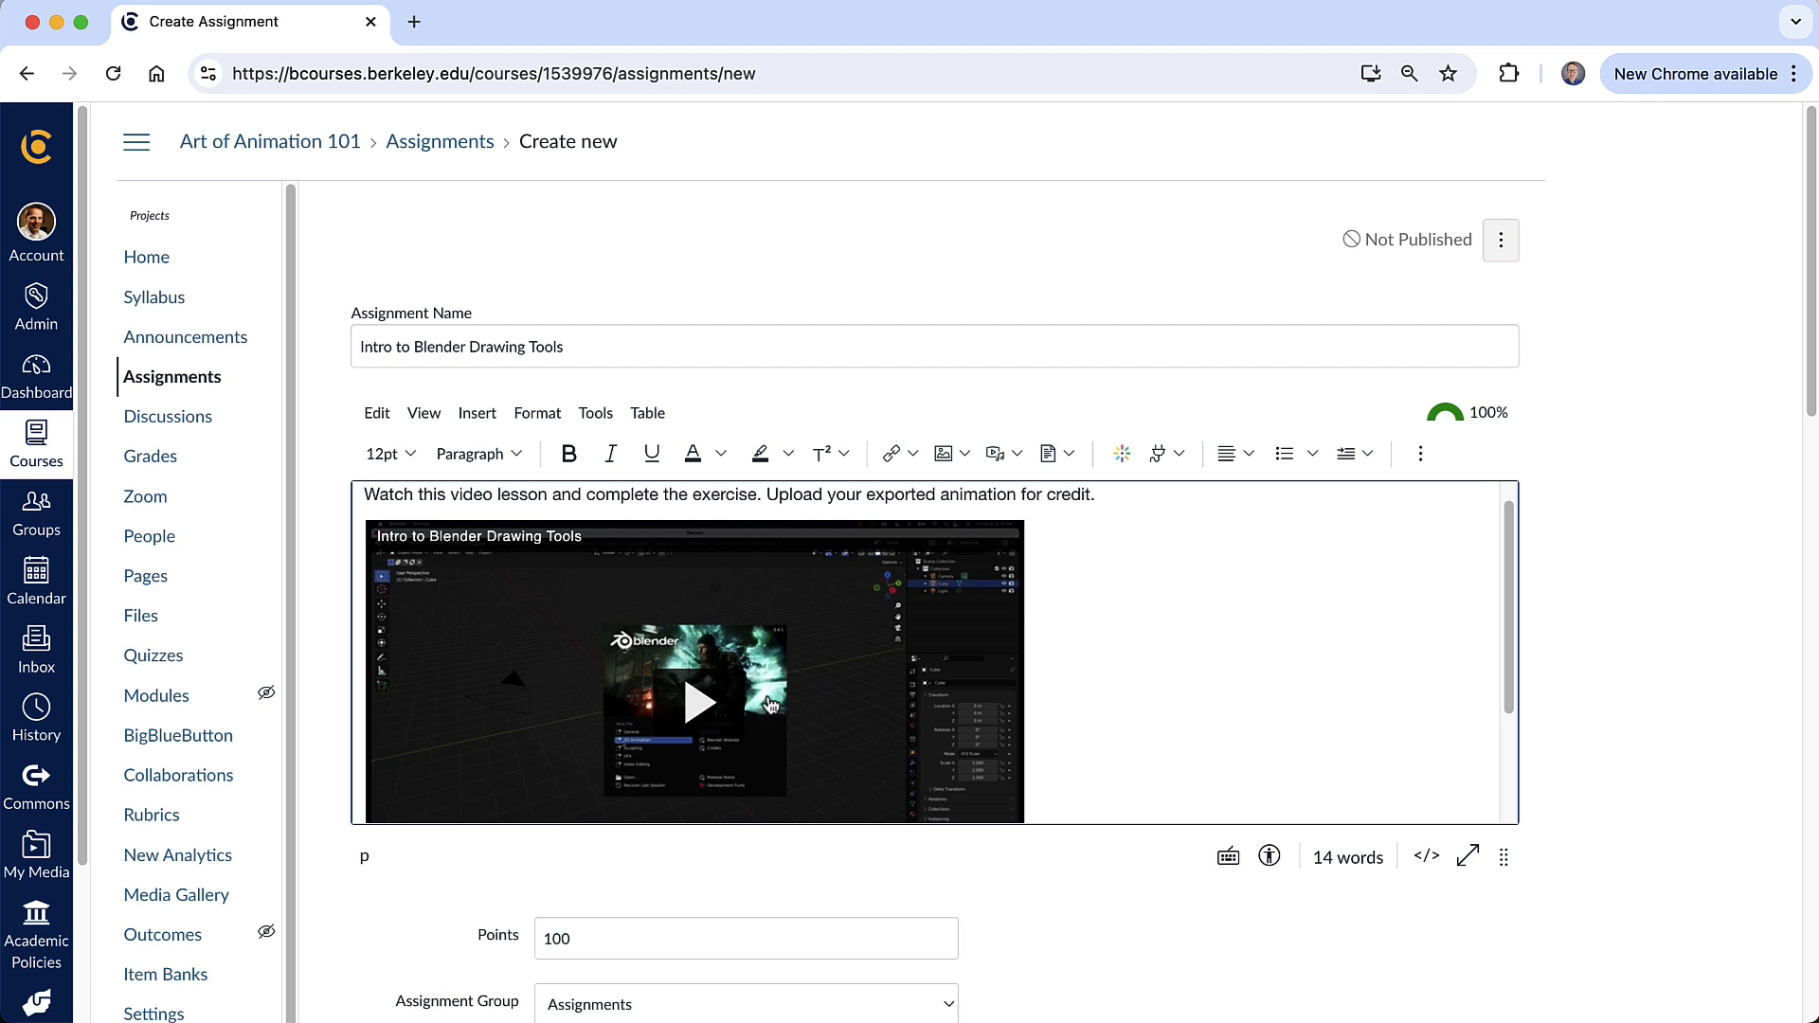
pyautogui.scroll(-3, 1271, 690)
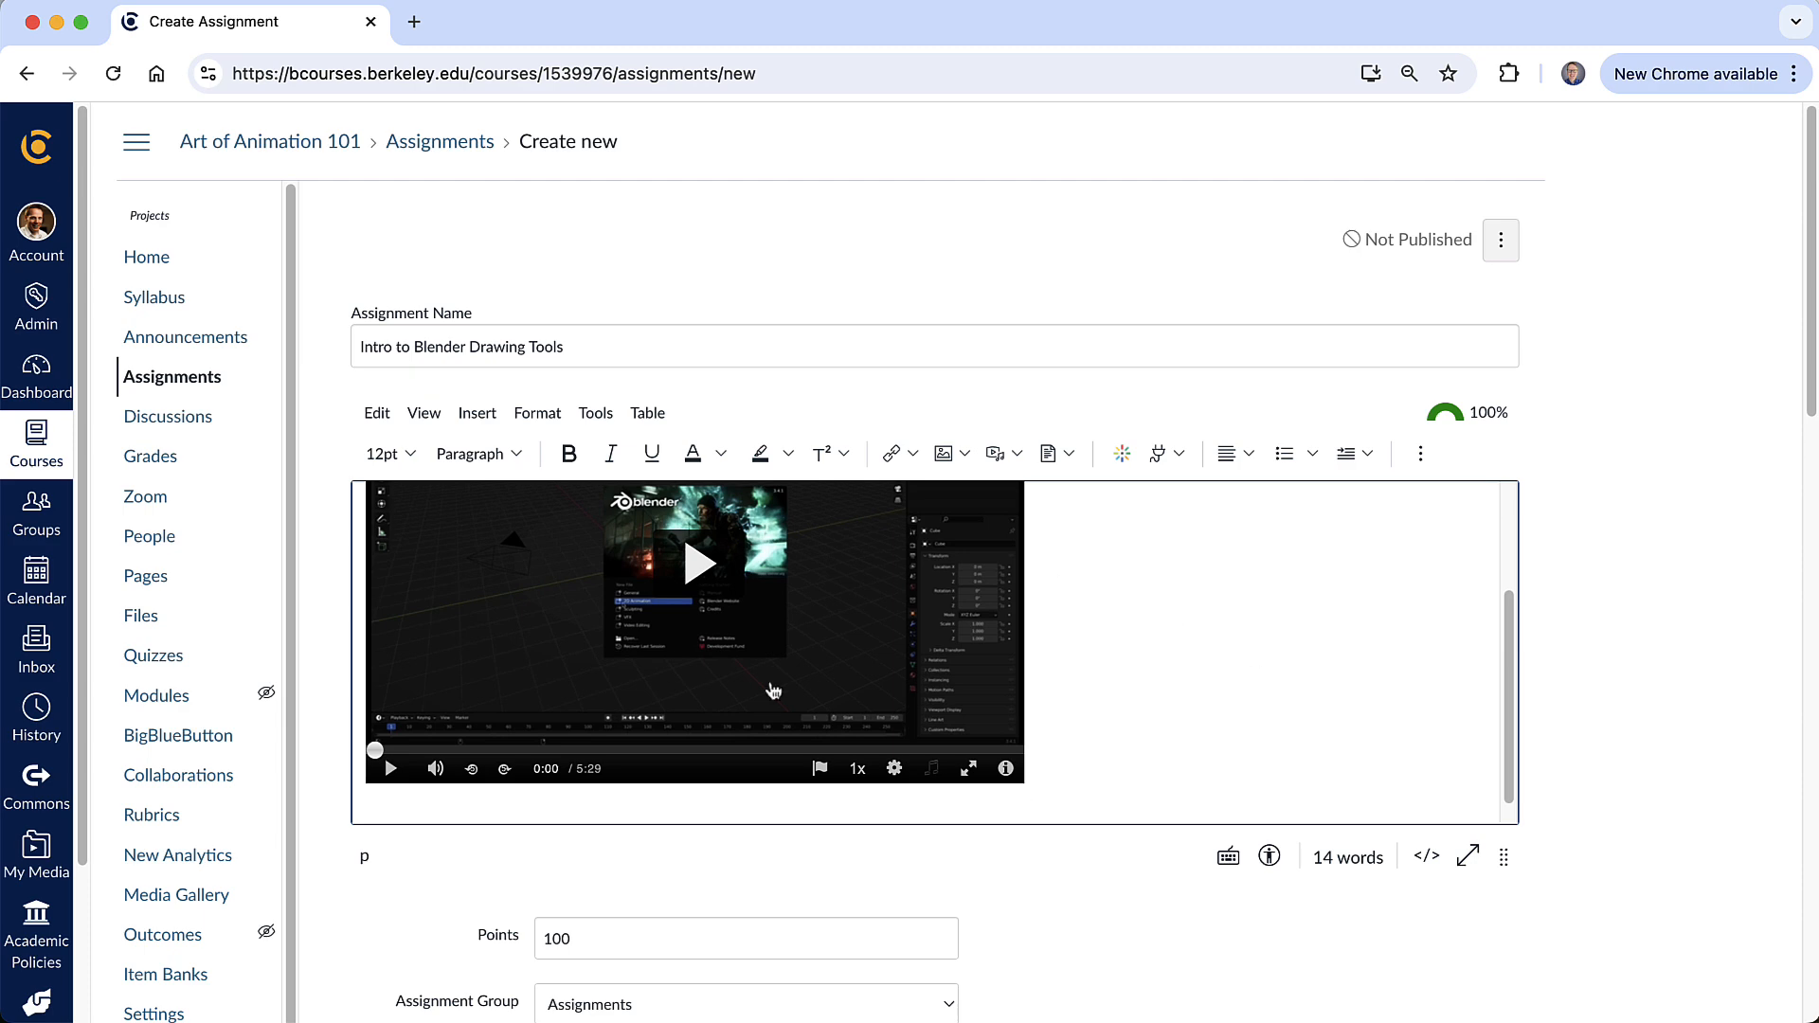
pyautogui.scroll(4, 765, 628)
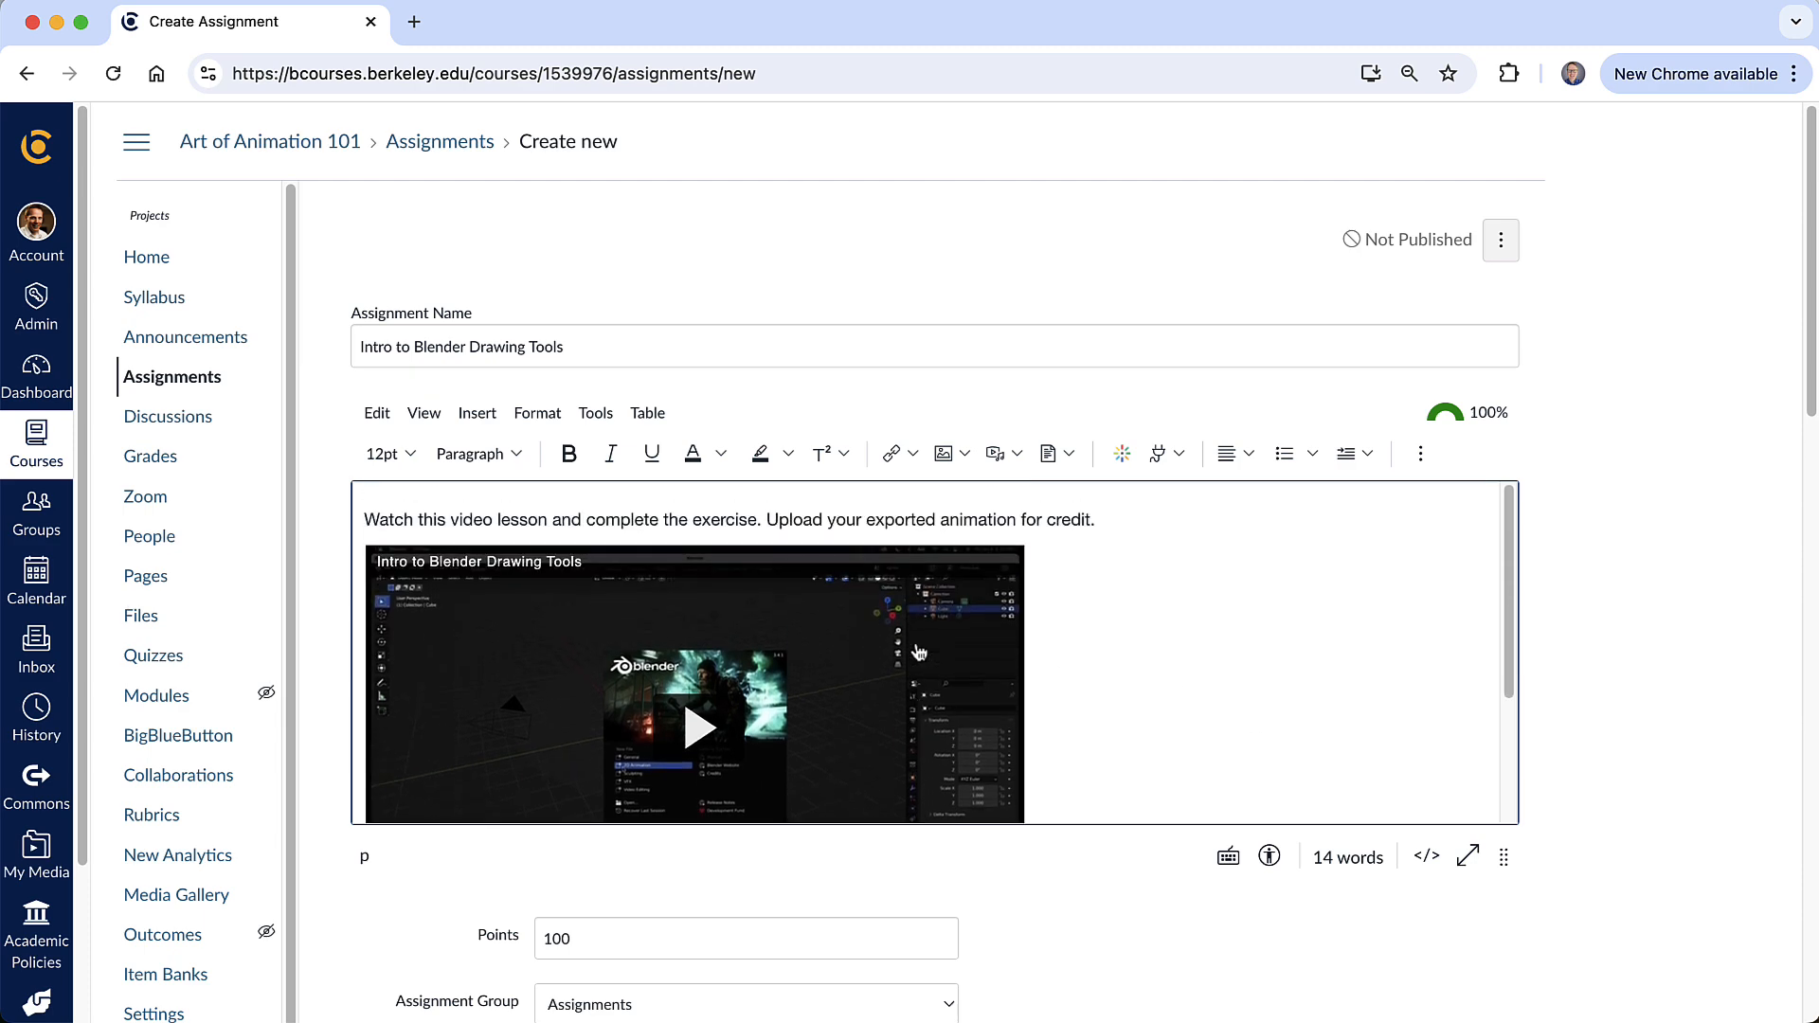
# - Set the assignment to 10 points and the submission type to Online with Media Recordings
pyautogui.scroll(-3, 1210, 653)
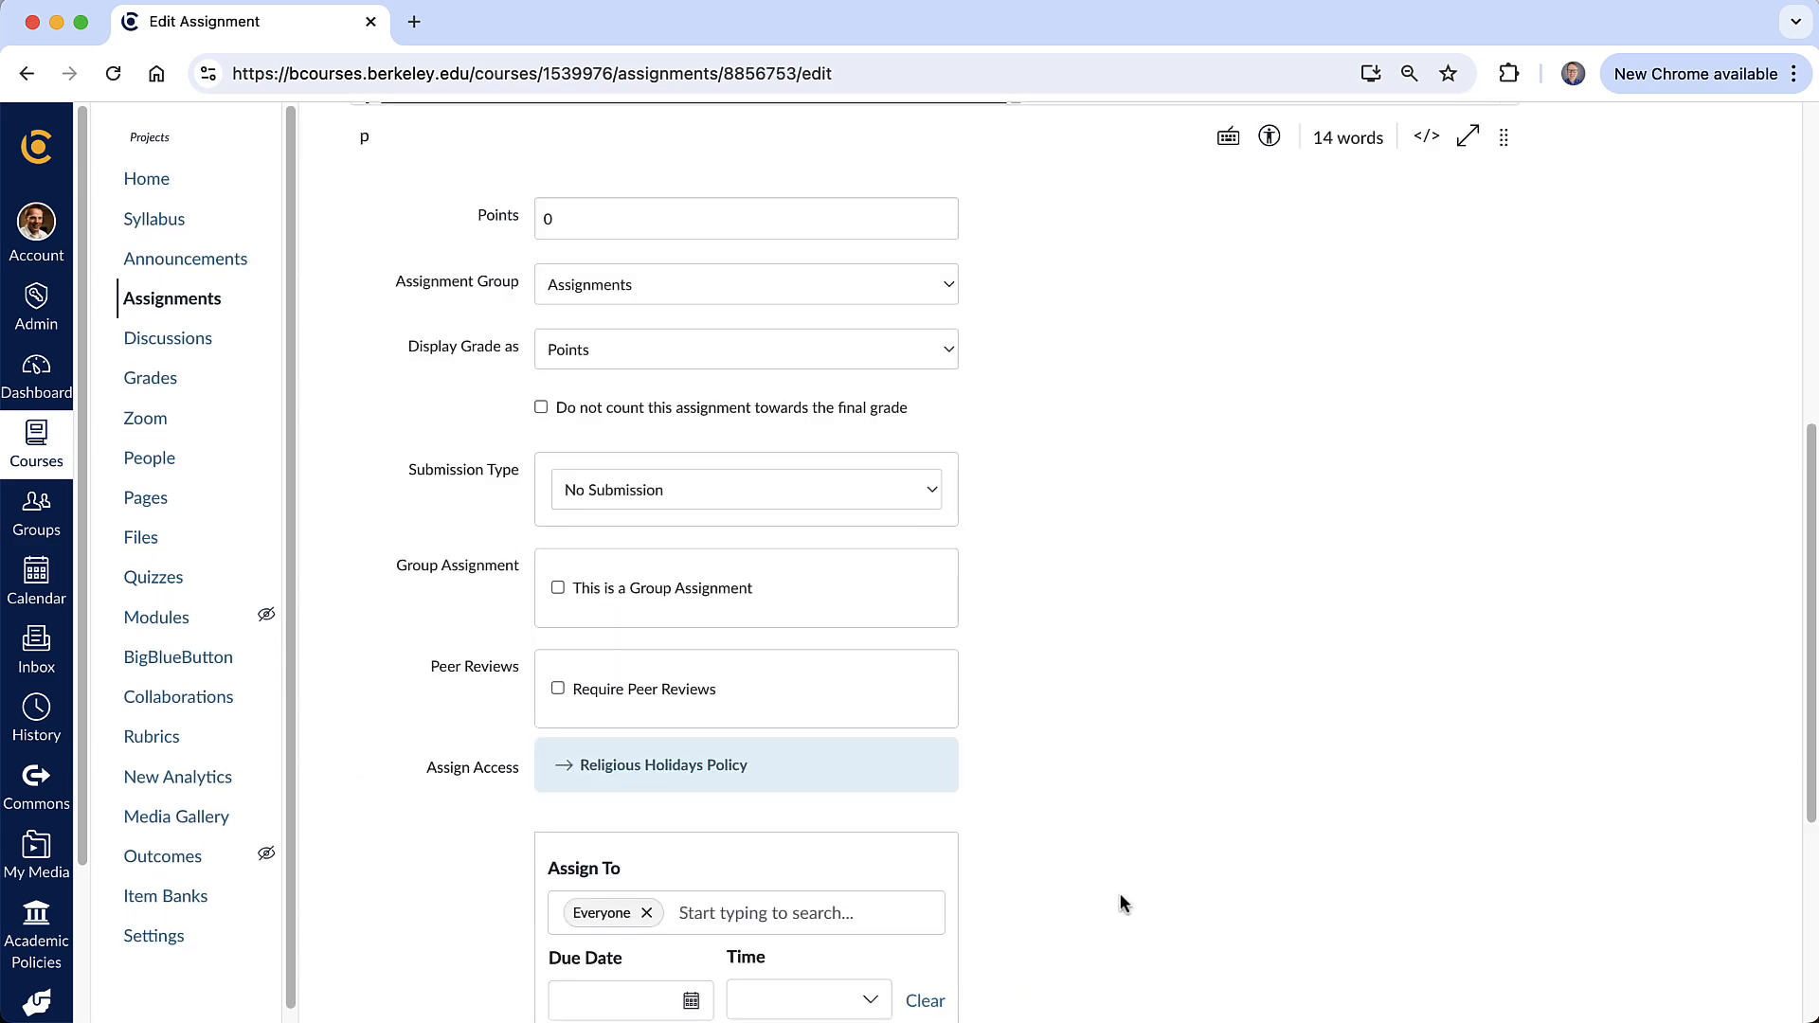
pyautogui.click(640, 239)
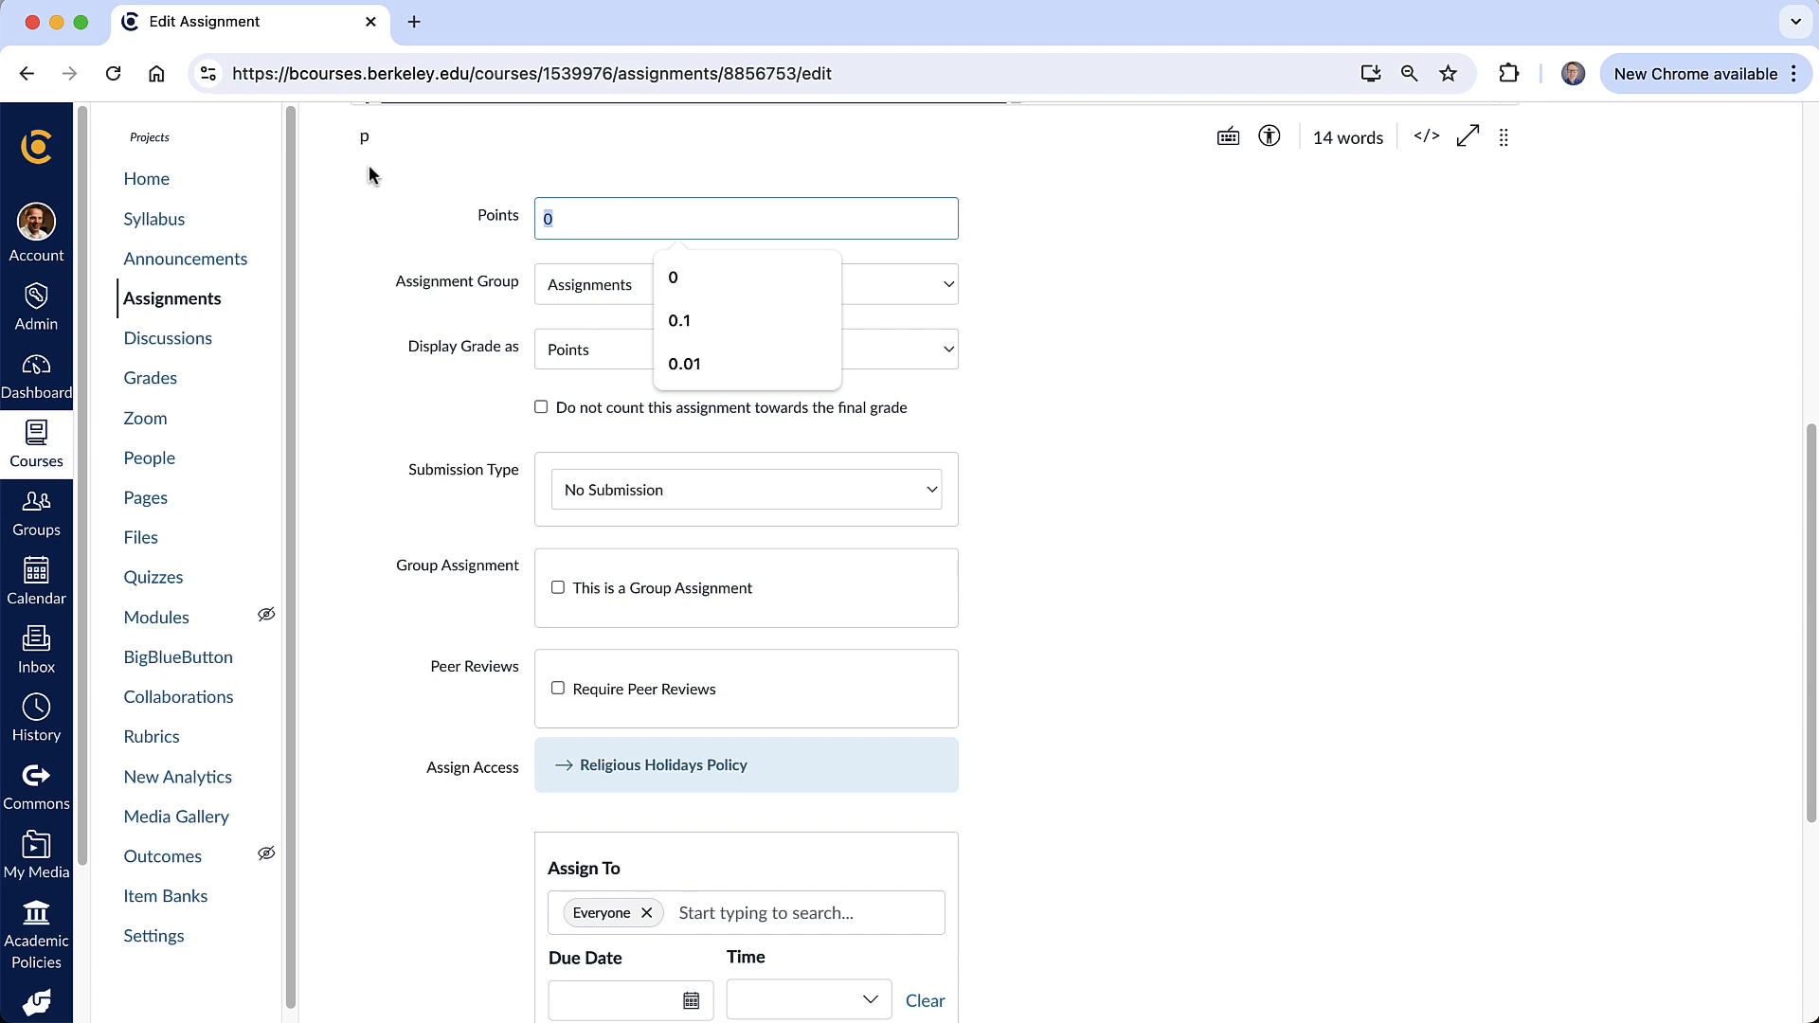
pyautogui.write('10')
pyautogui.click(1356, 321)
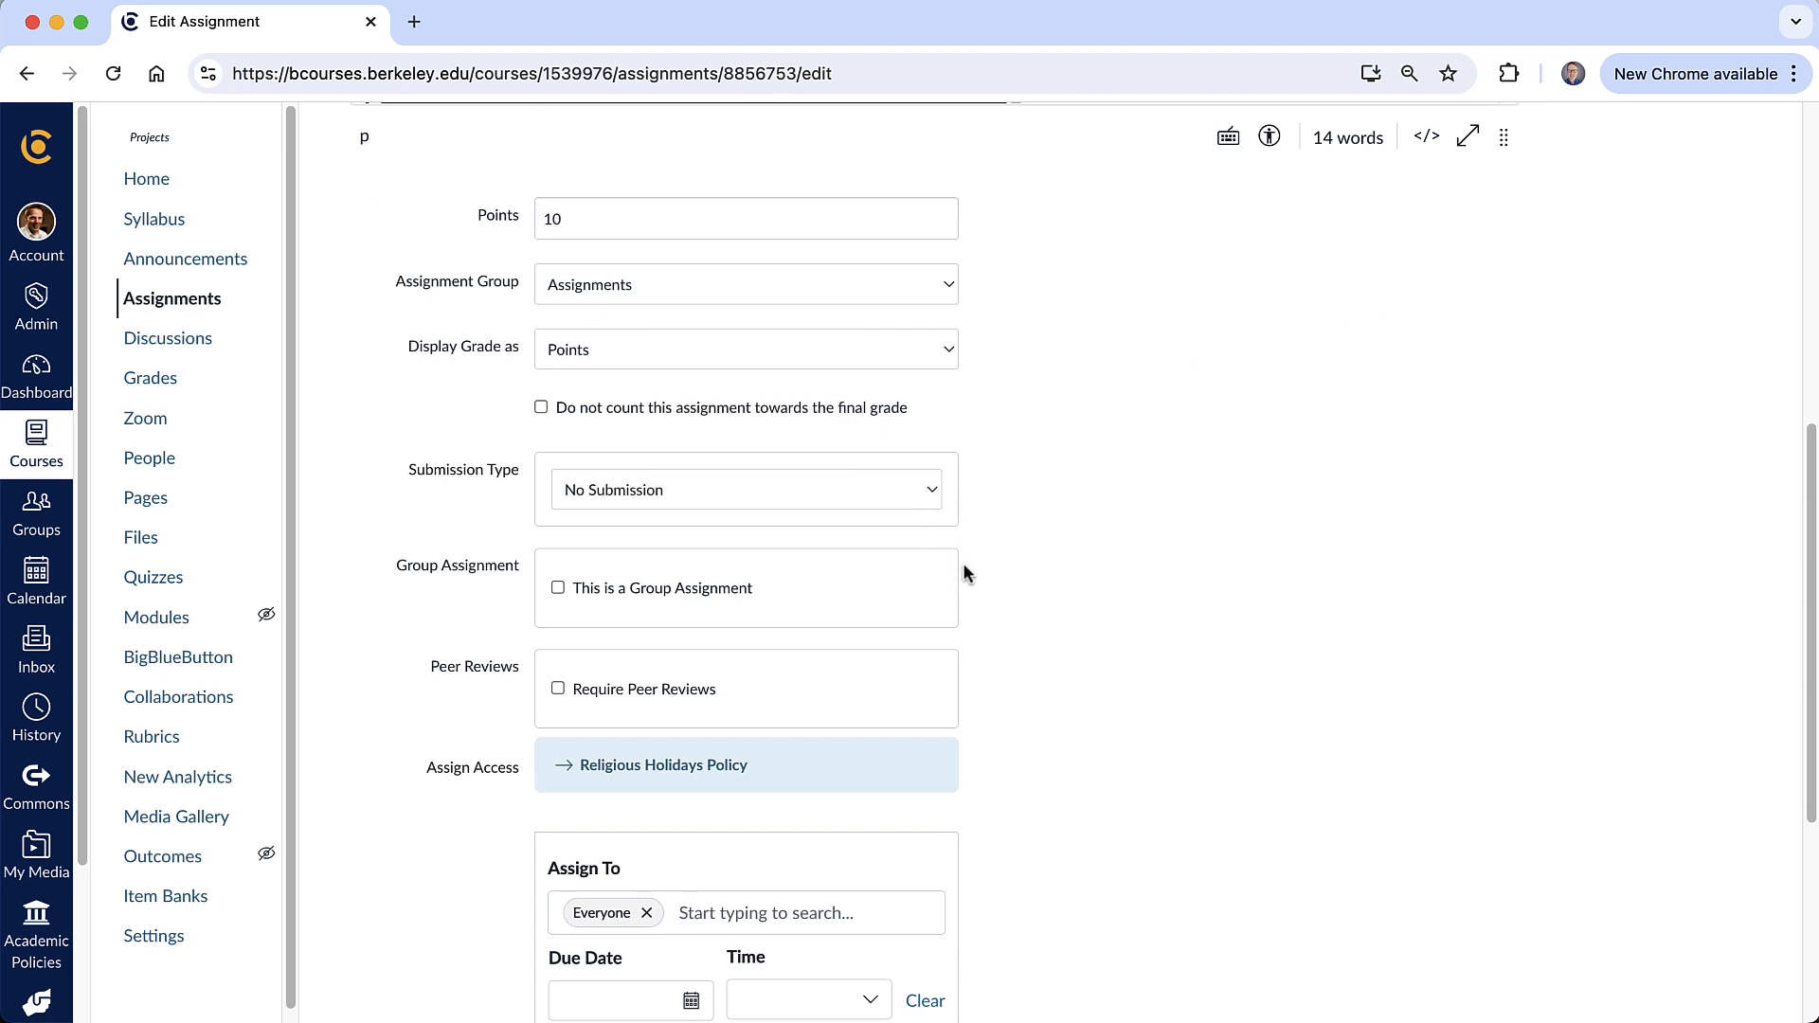
pyautogui.click(720, 490)
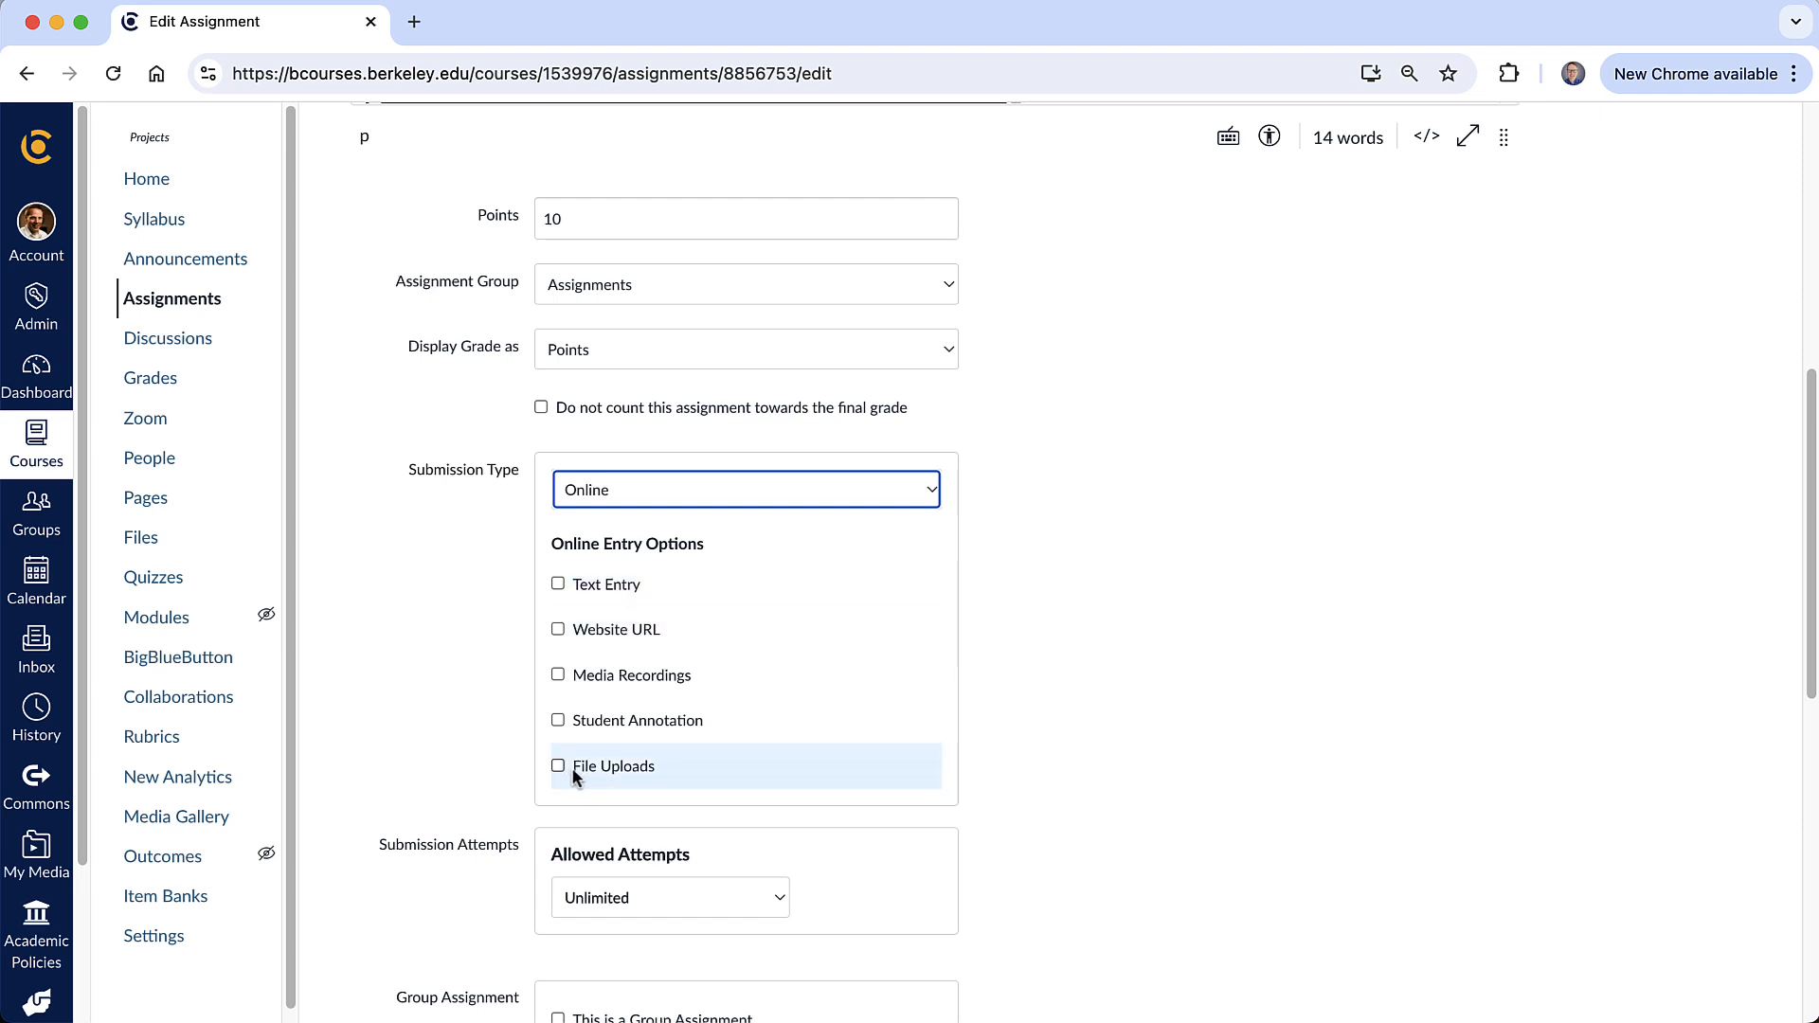
pyautogui.click(625, 677)
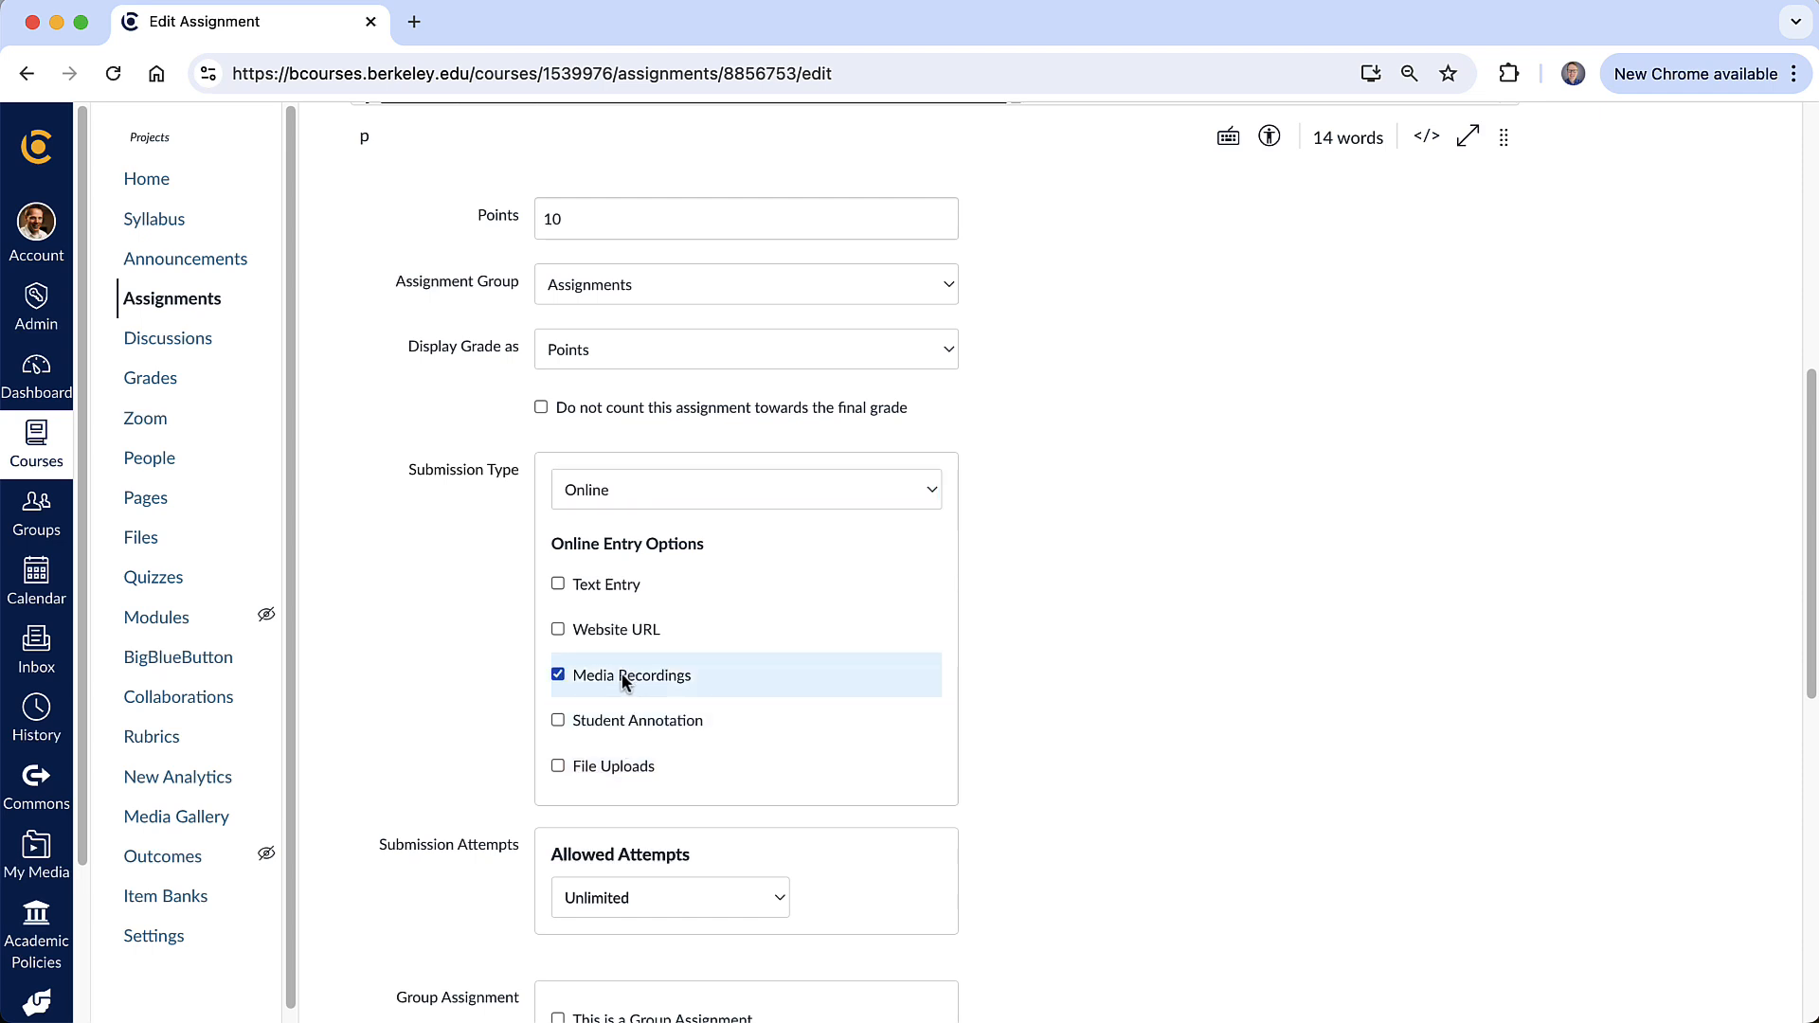
# - Set the assignment's due date to Jan 22, 2025
pyautogui.scroll(-6, 855, 760)
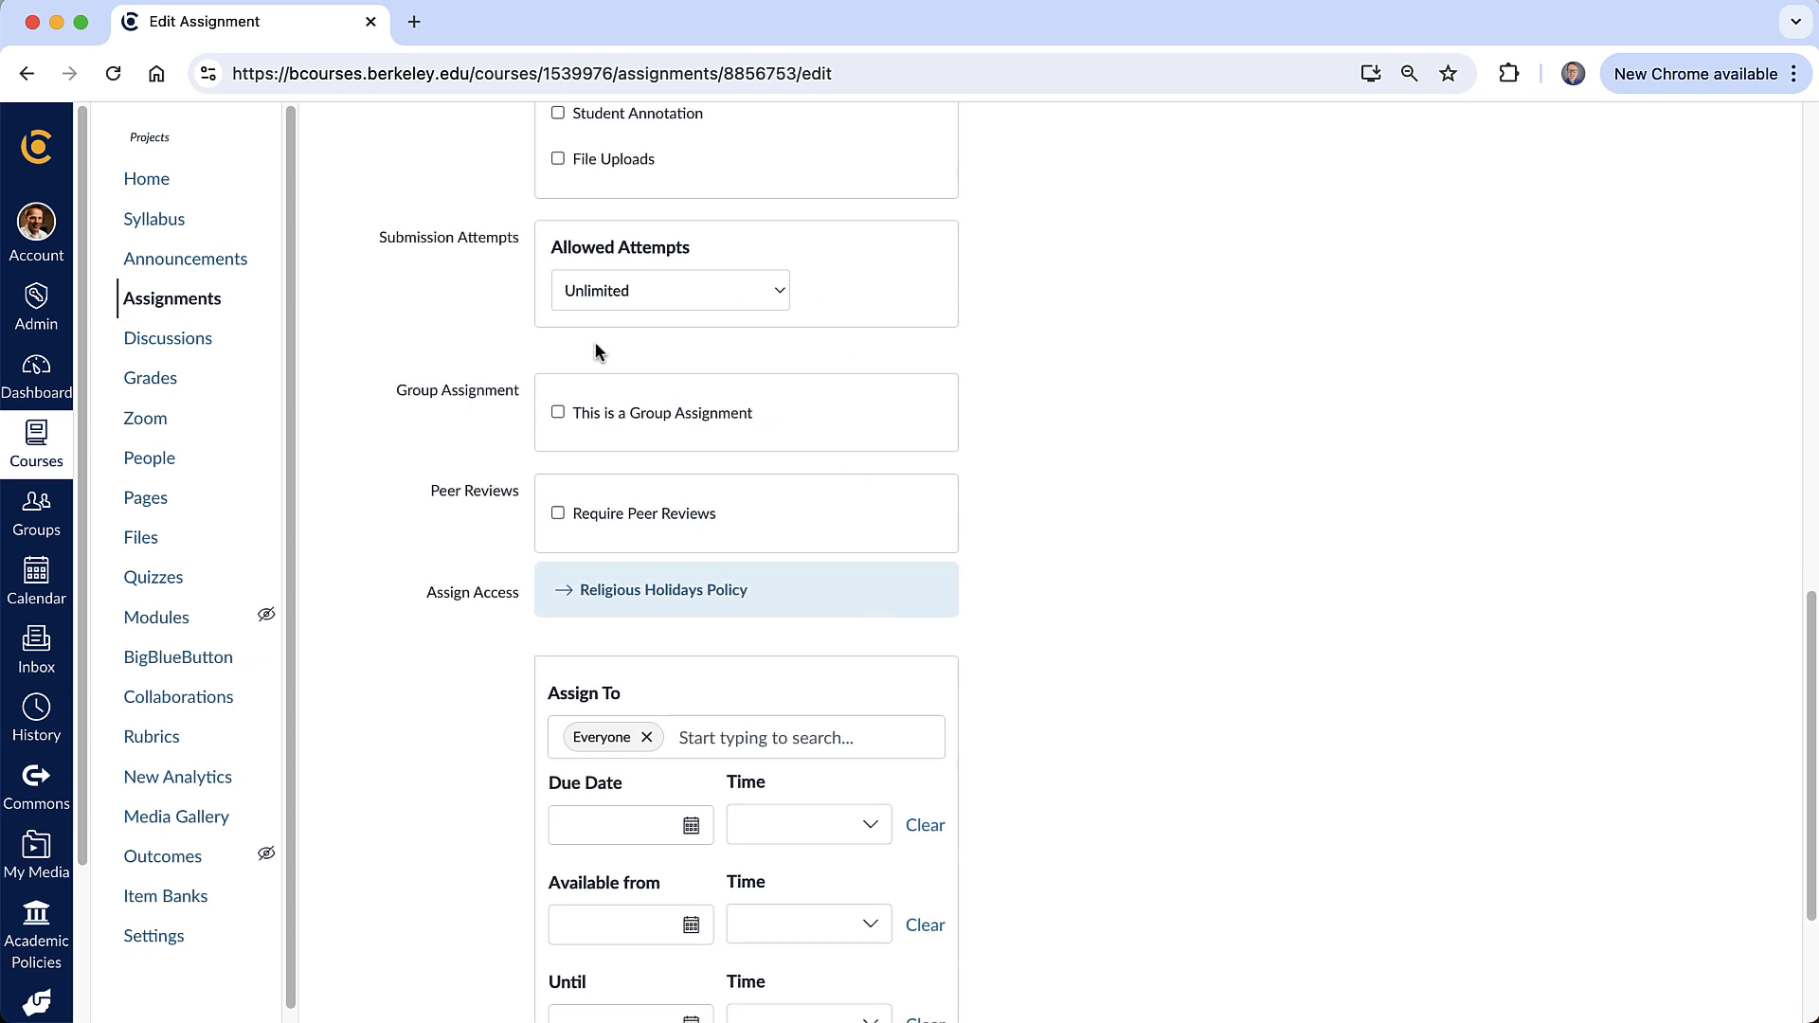
pyautogui.scroll(-3, 880, 473)
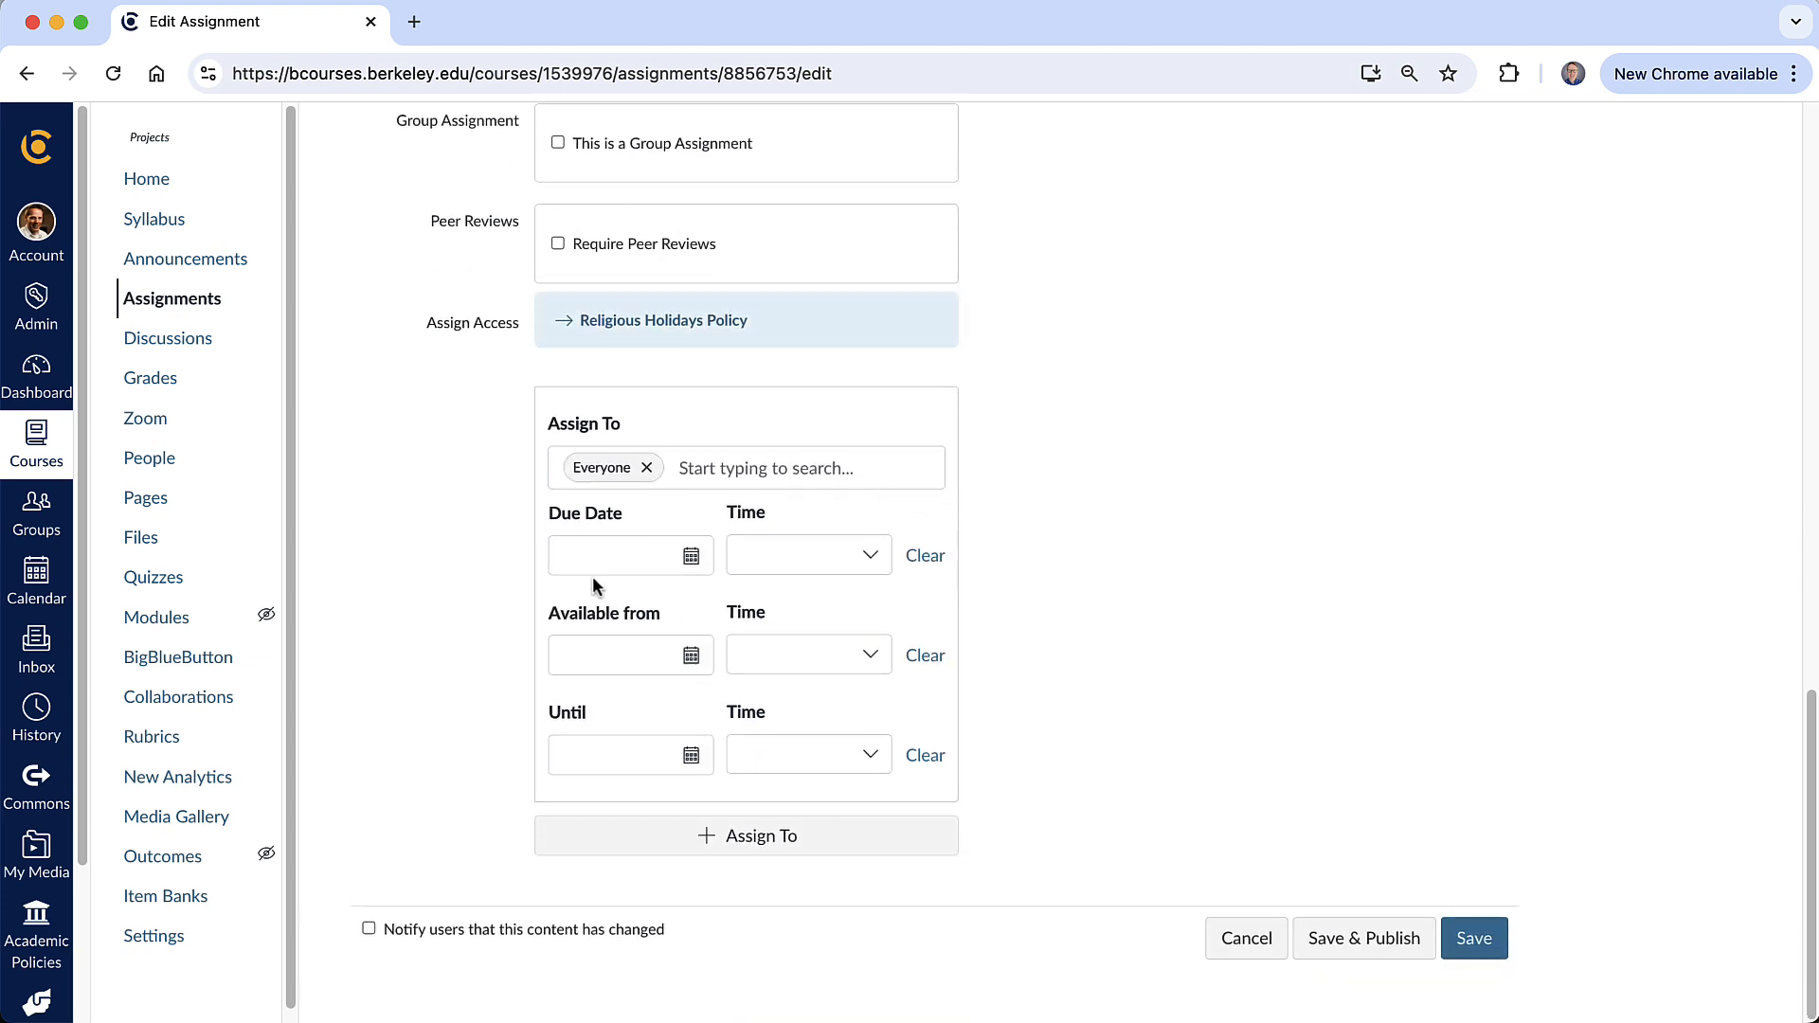
pyautogui.click(694, 558)
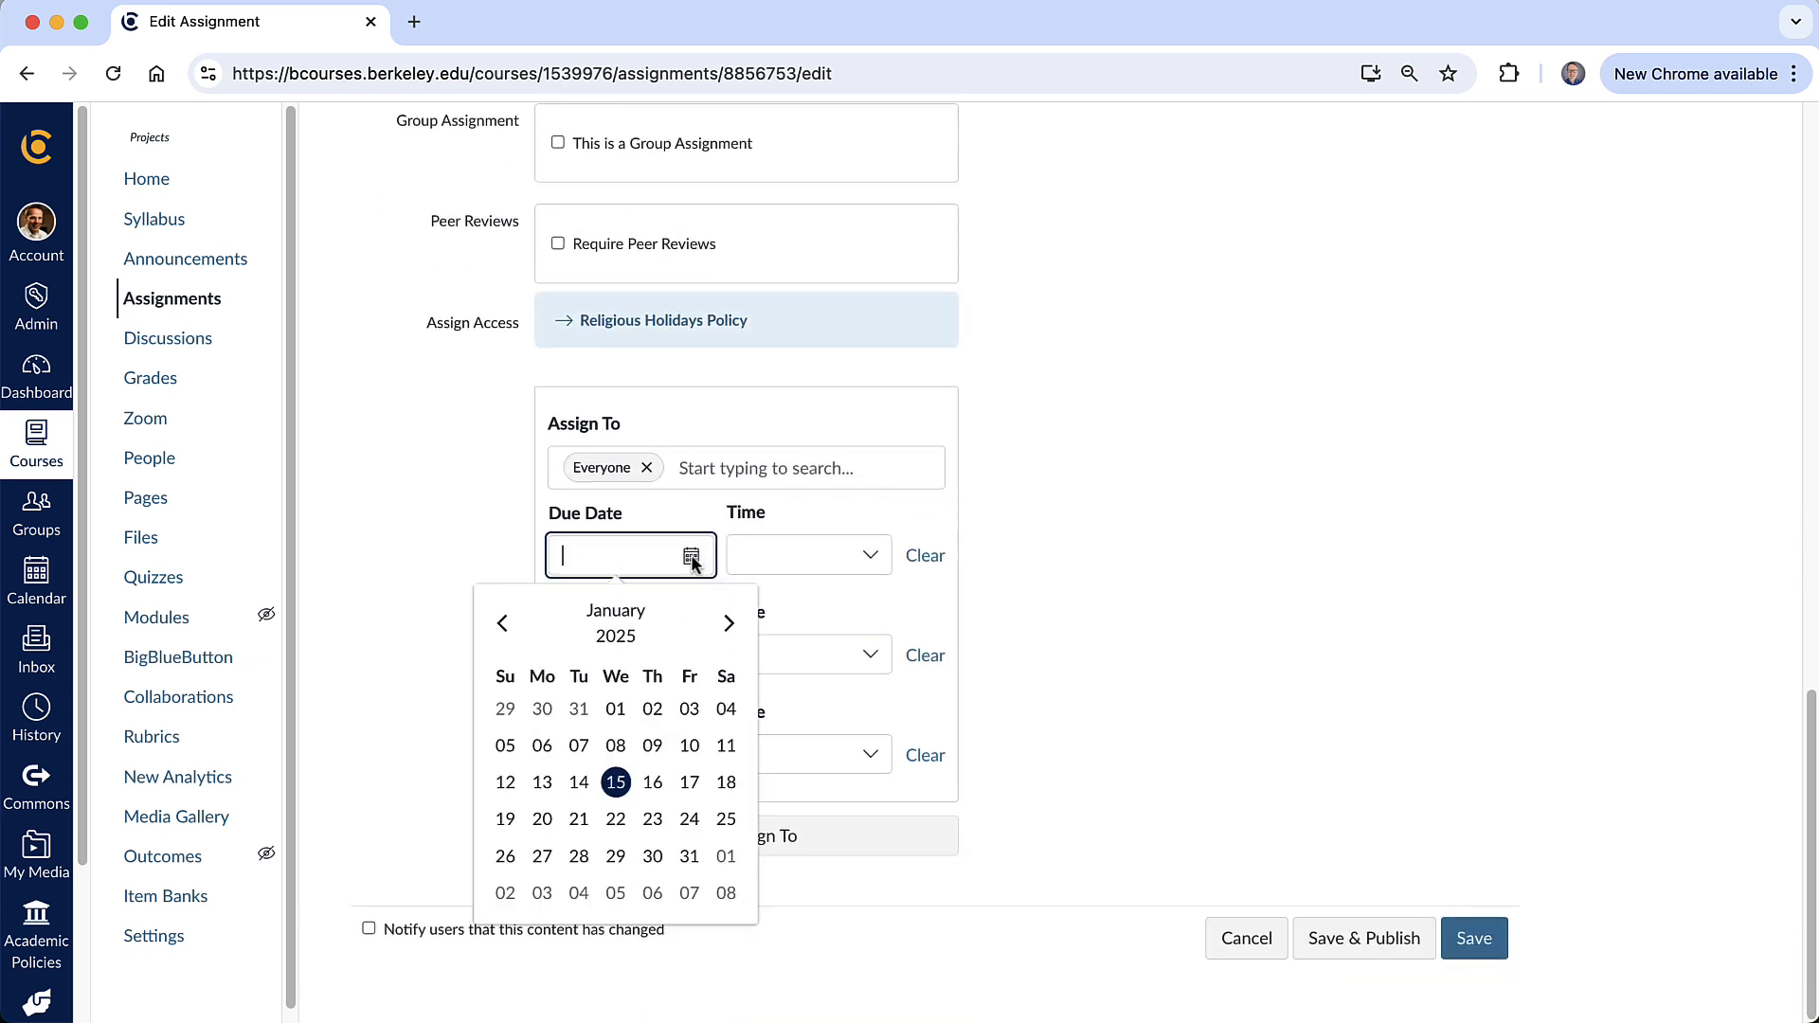
pyautogui.click(616, 820)
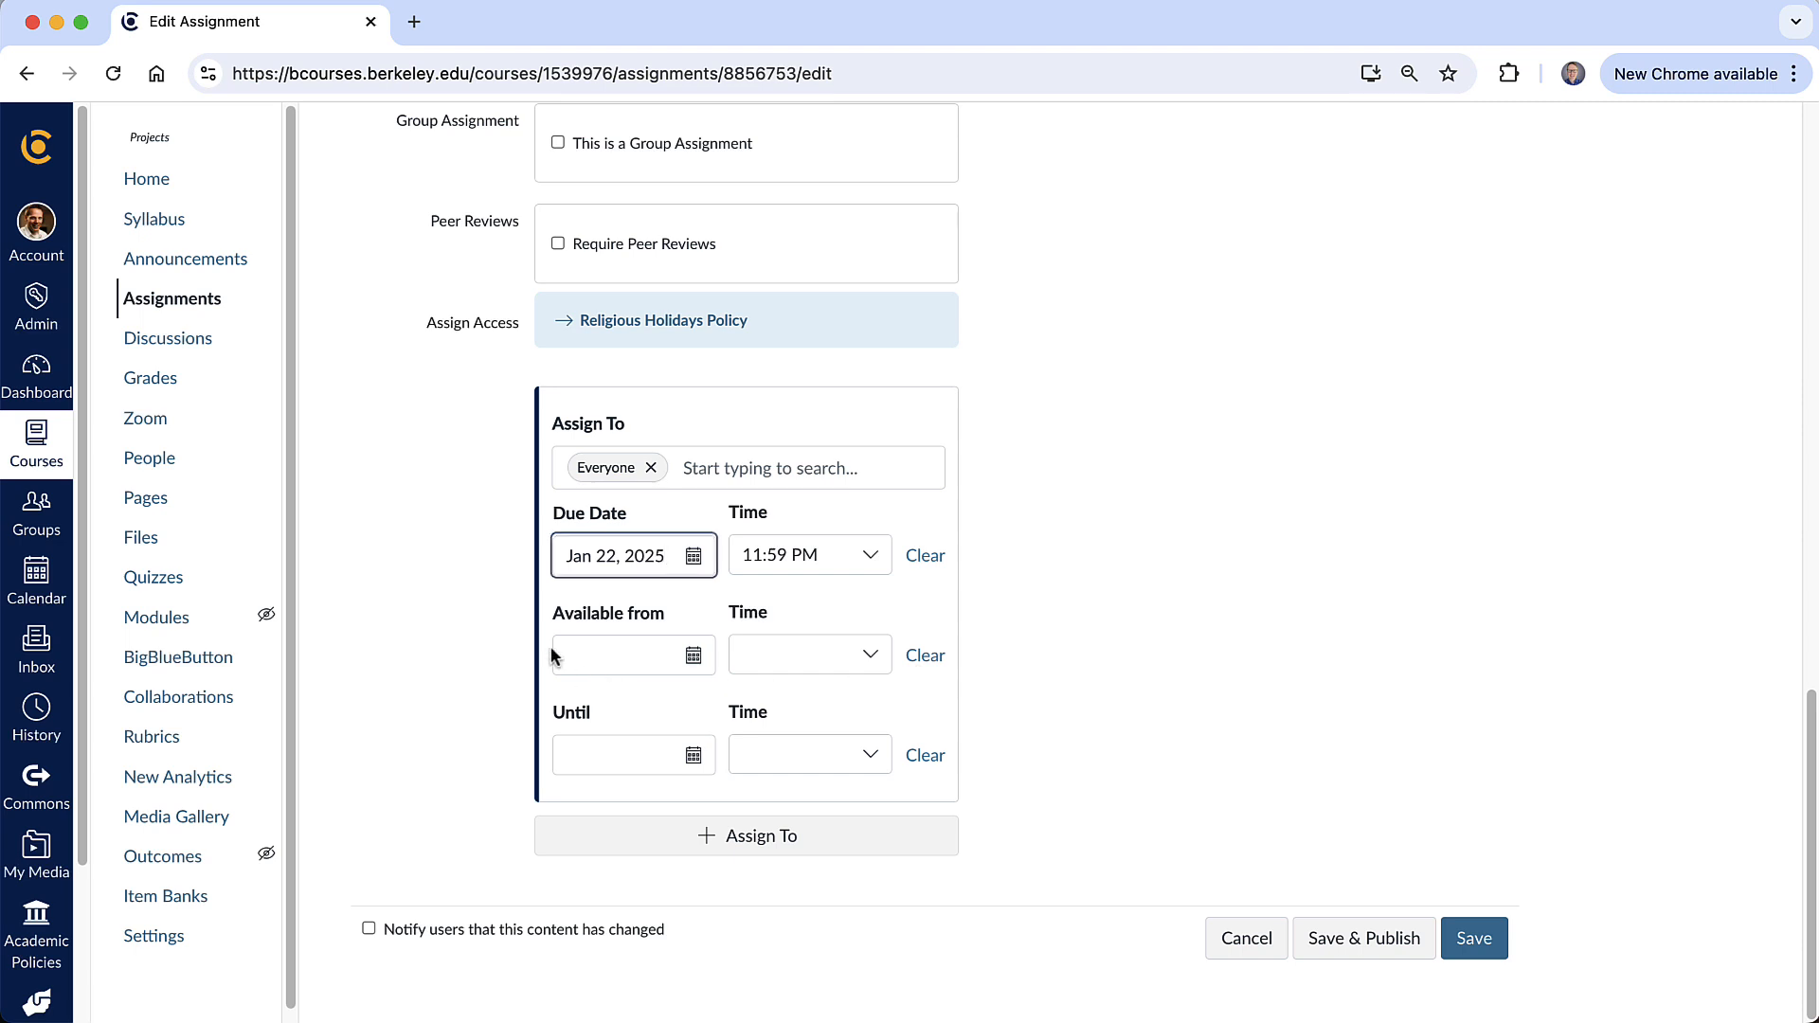
pyautogui.click(631, 653)
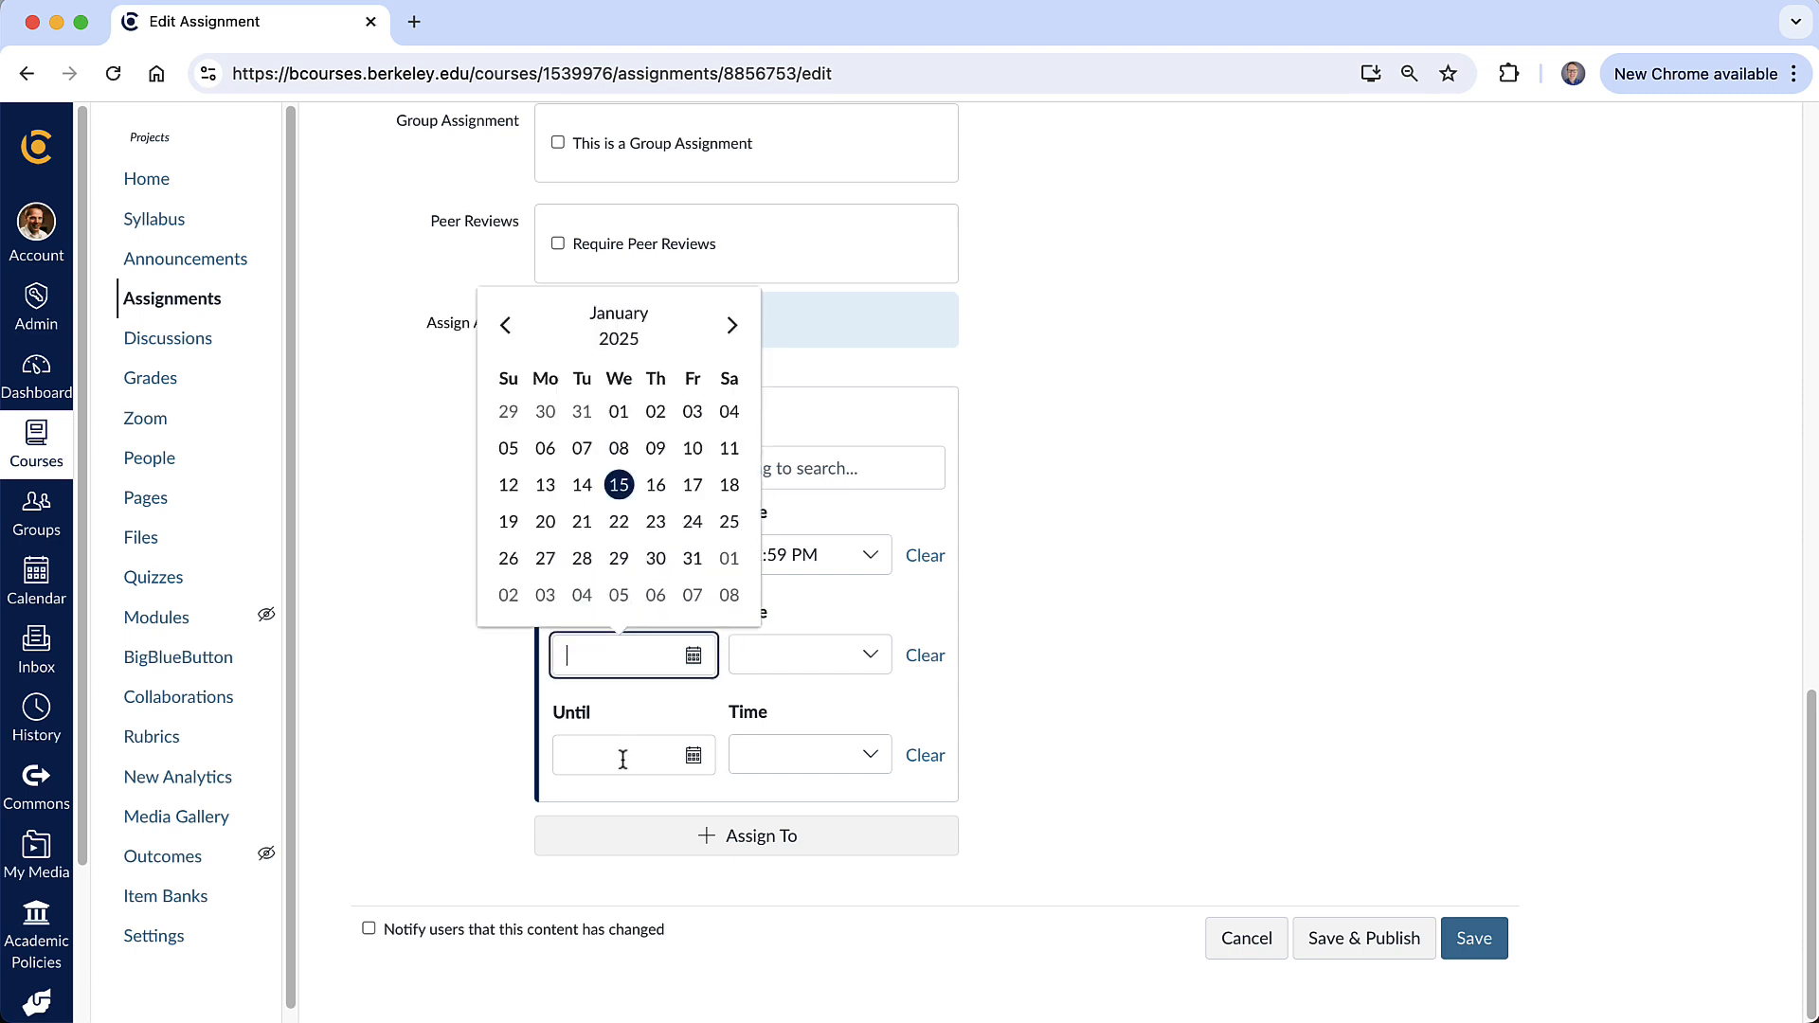
pyautogui.click(1070, 630)
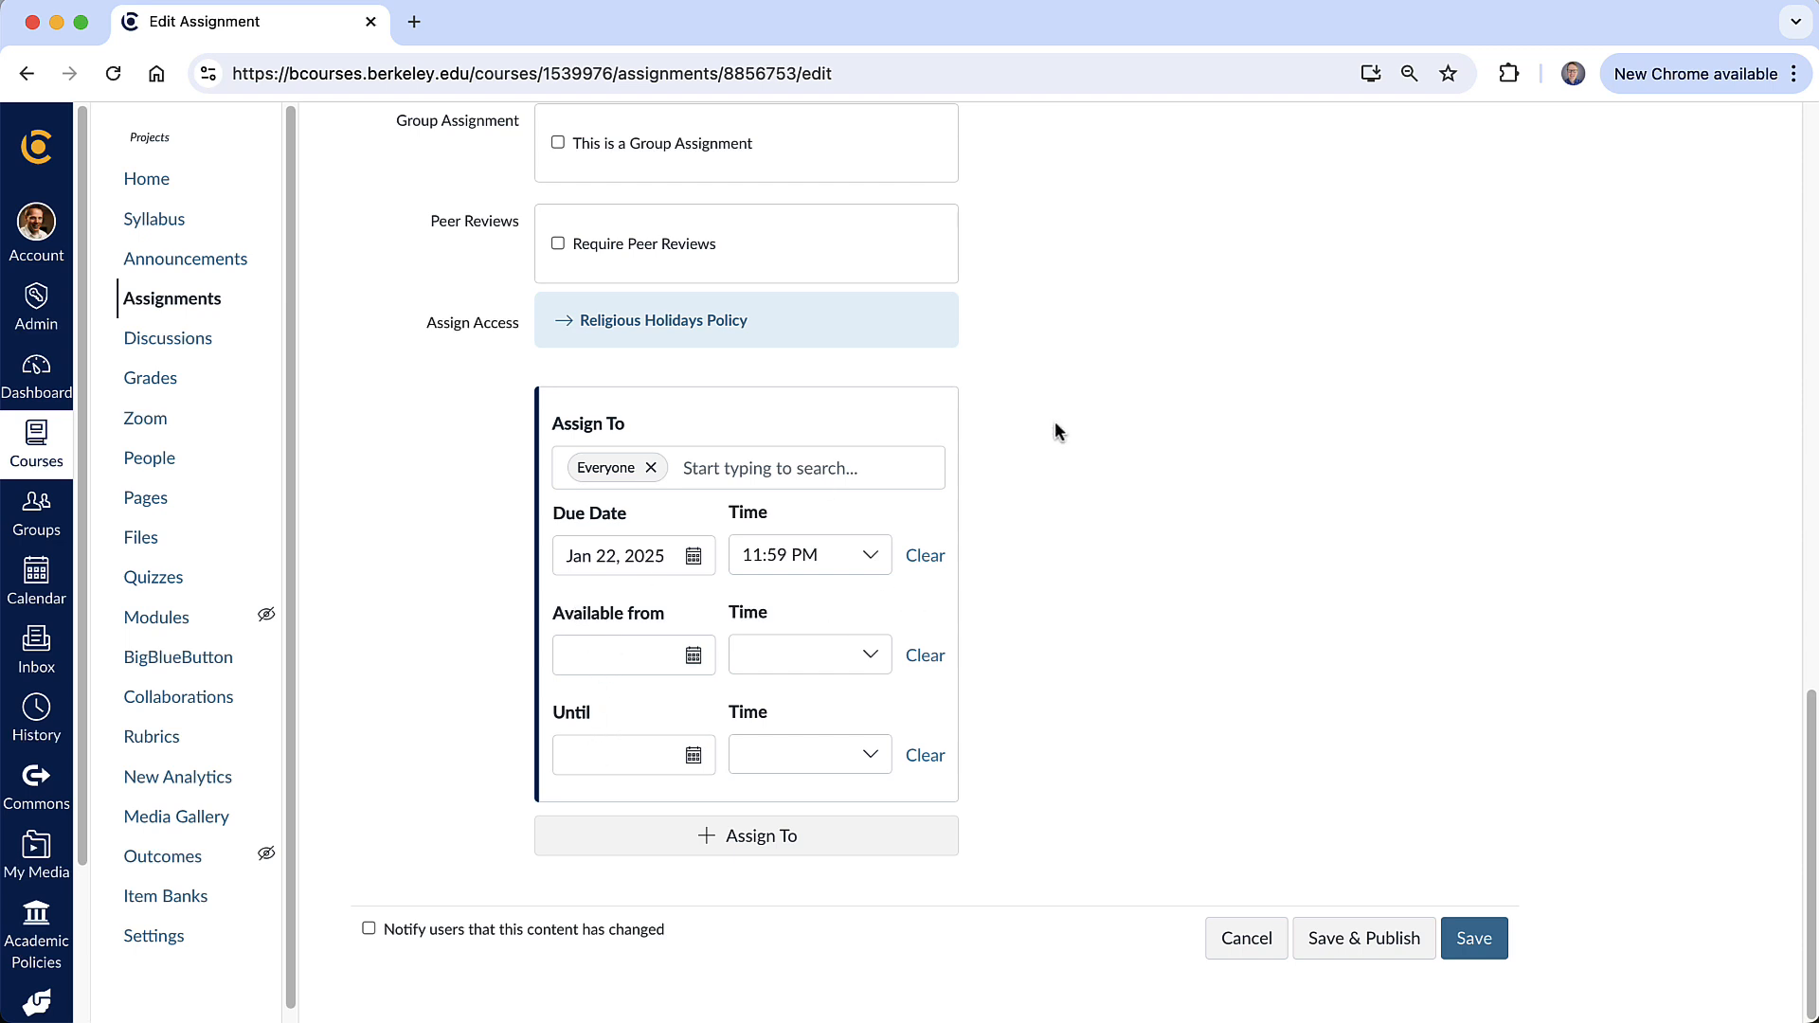
# - Save and publish the assignment
pyautogui.click(1376, 938)
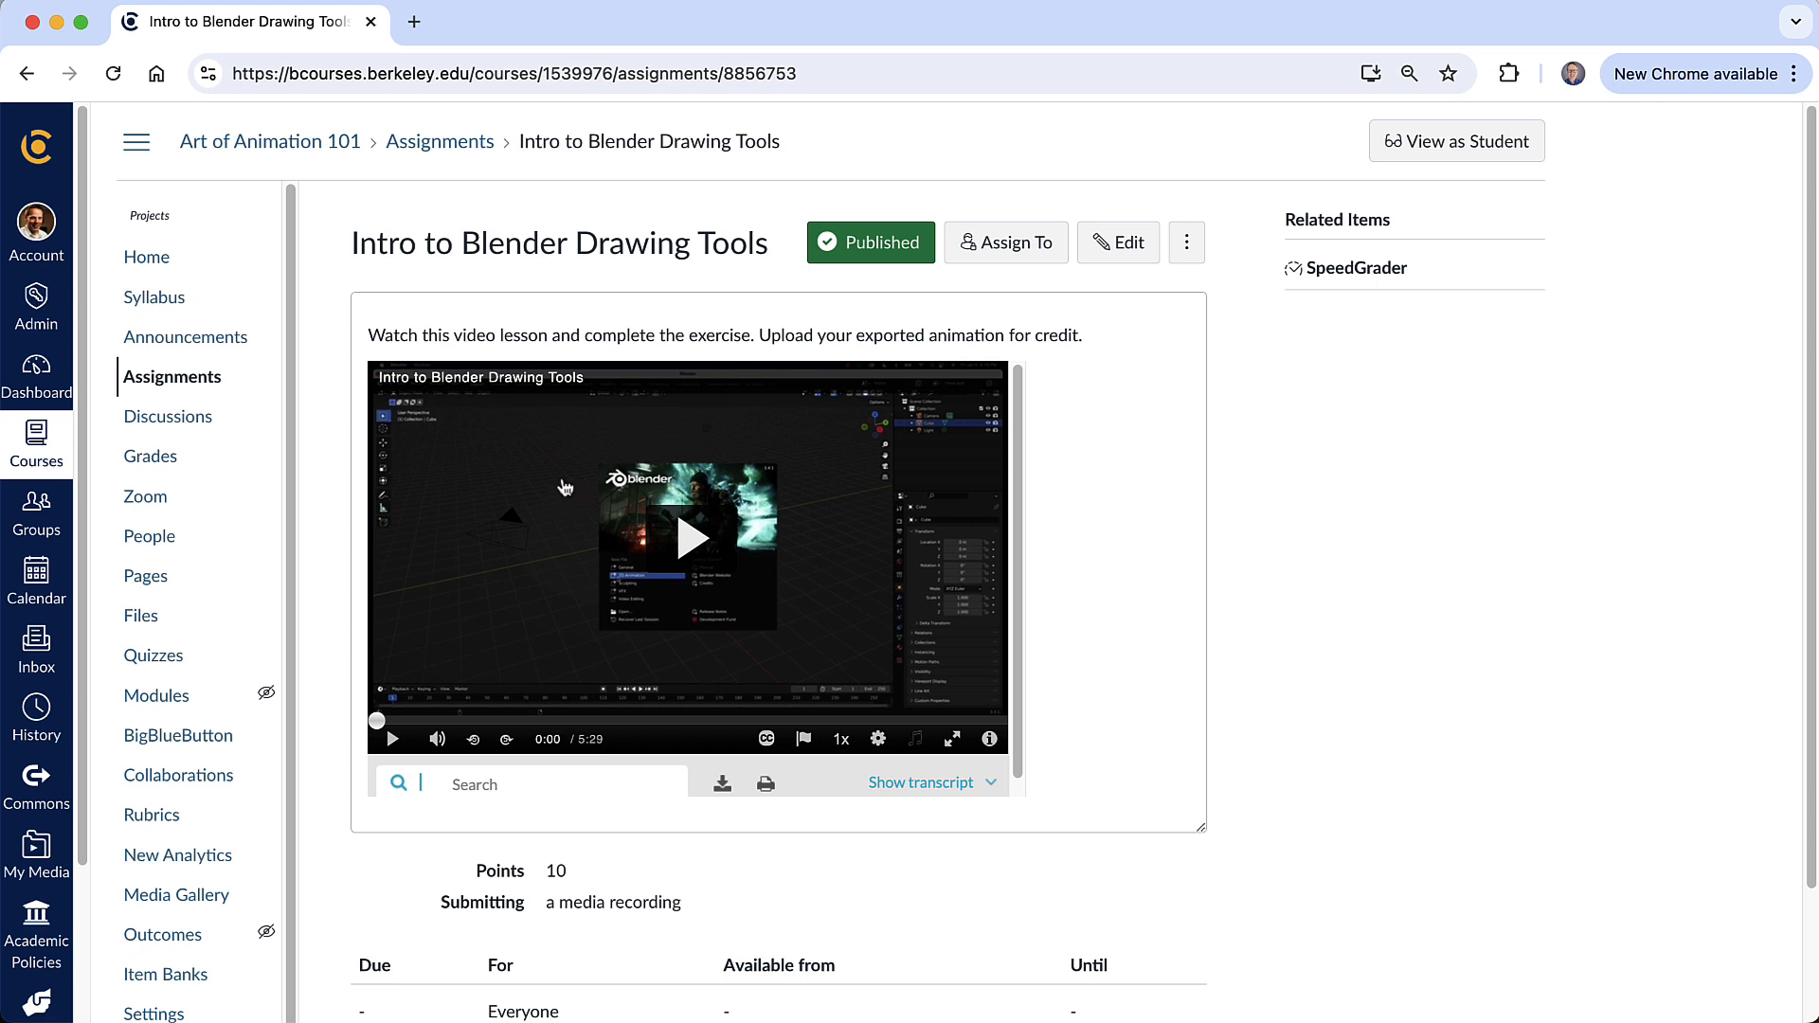
pyautogui.scroll(-1, 843, 605)
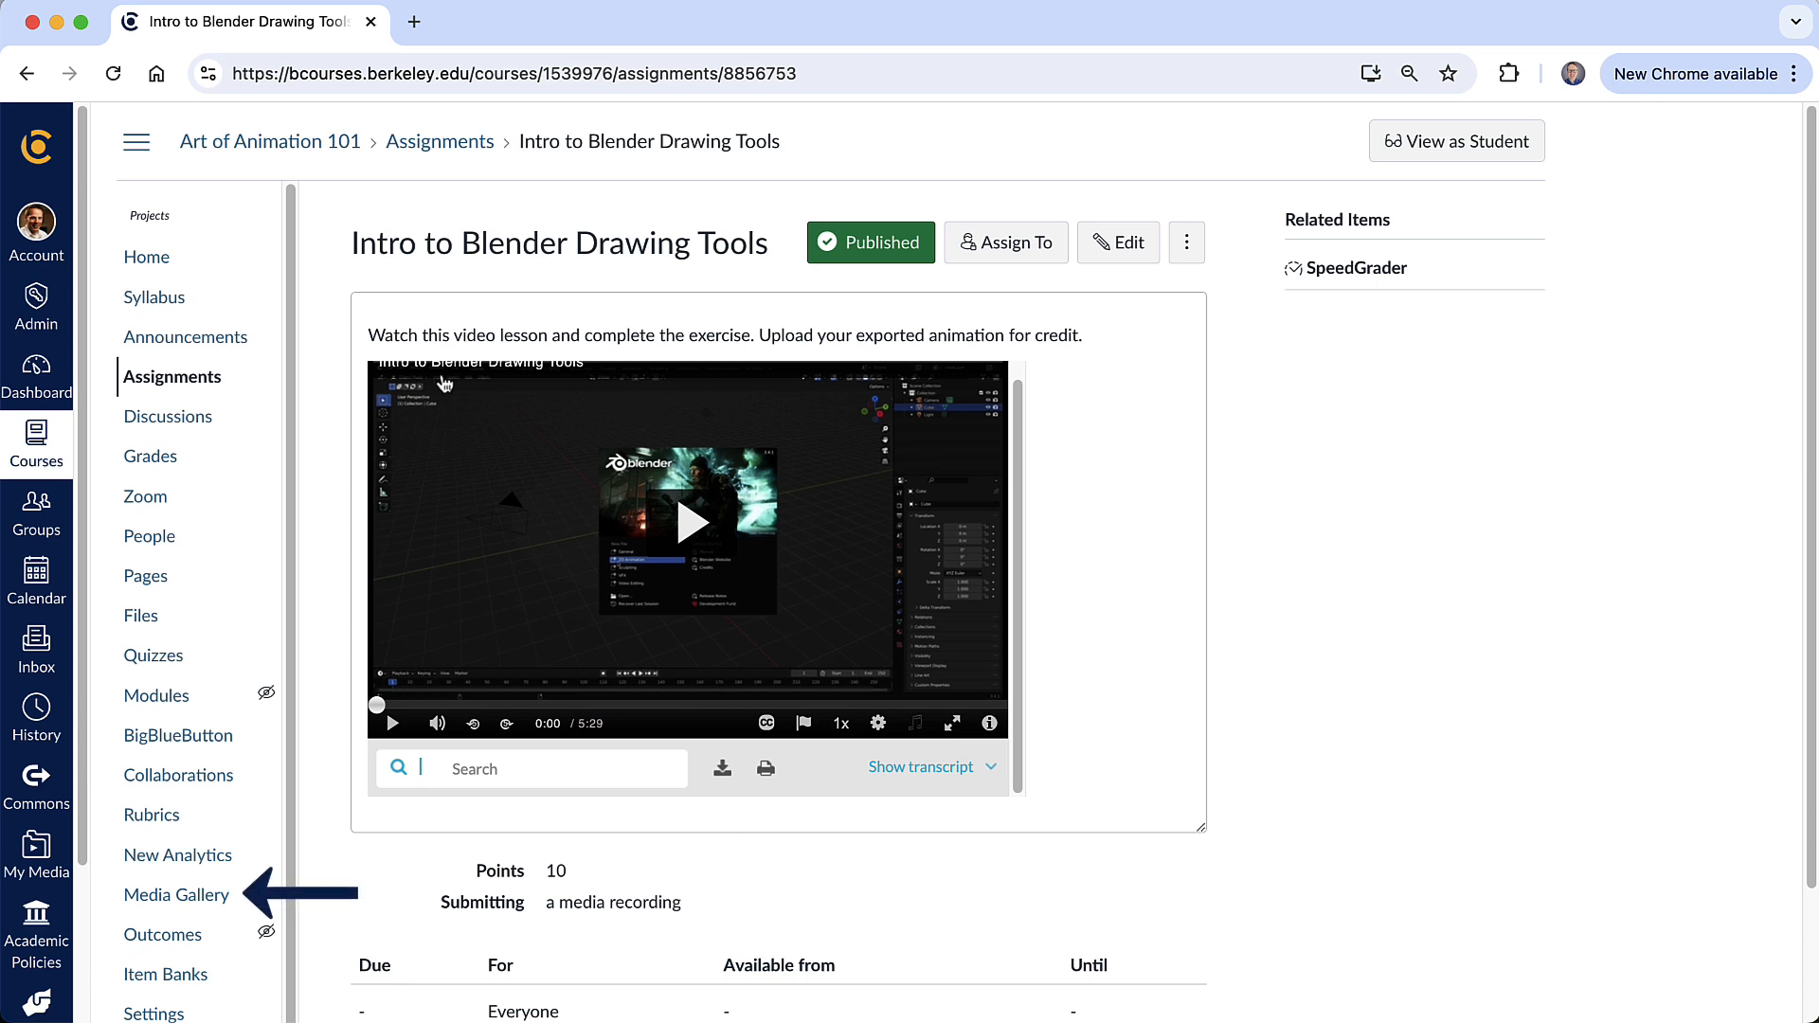
# - Add the Intro to Blender Drawing Tools video to the course Media Gallery, publish it, and reload the gallery
pyautogui.click(204, 898)
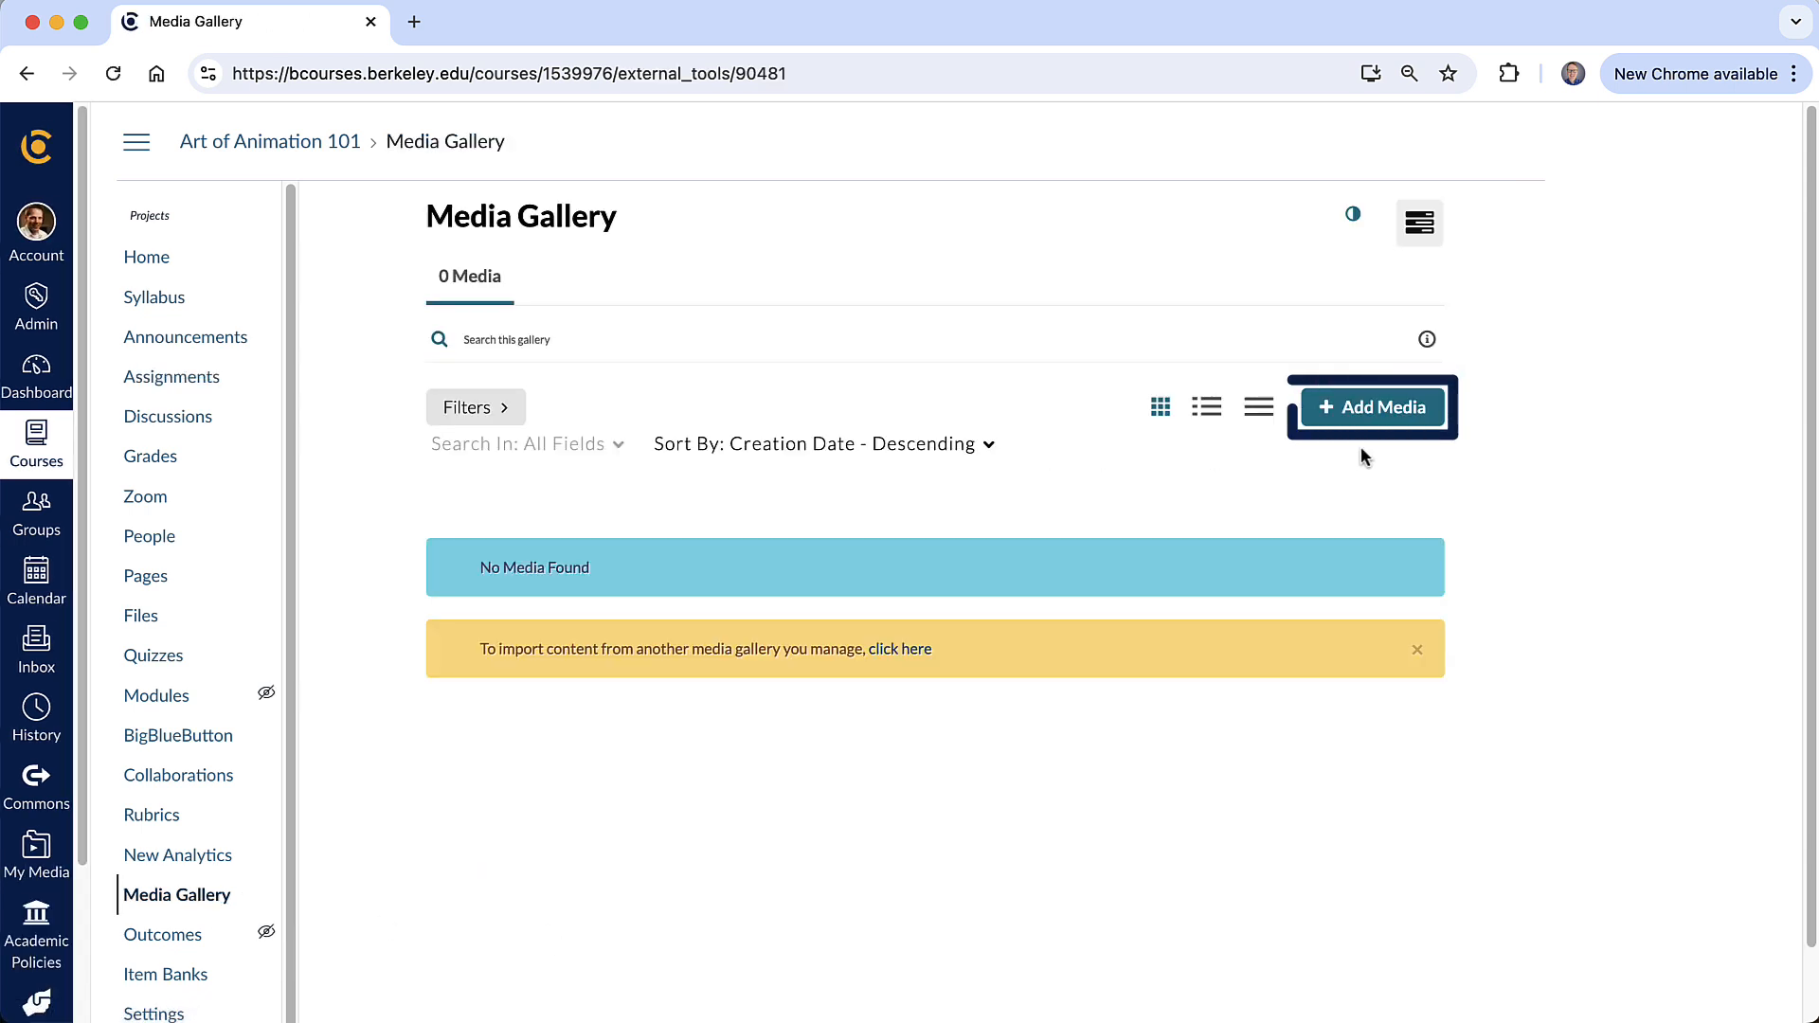
pyautogui.click(1374, 407)
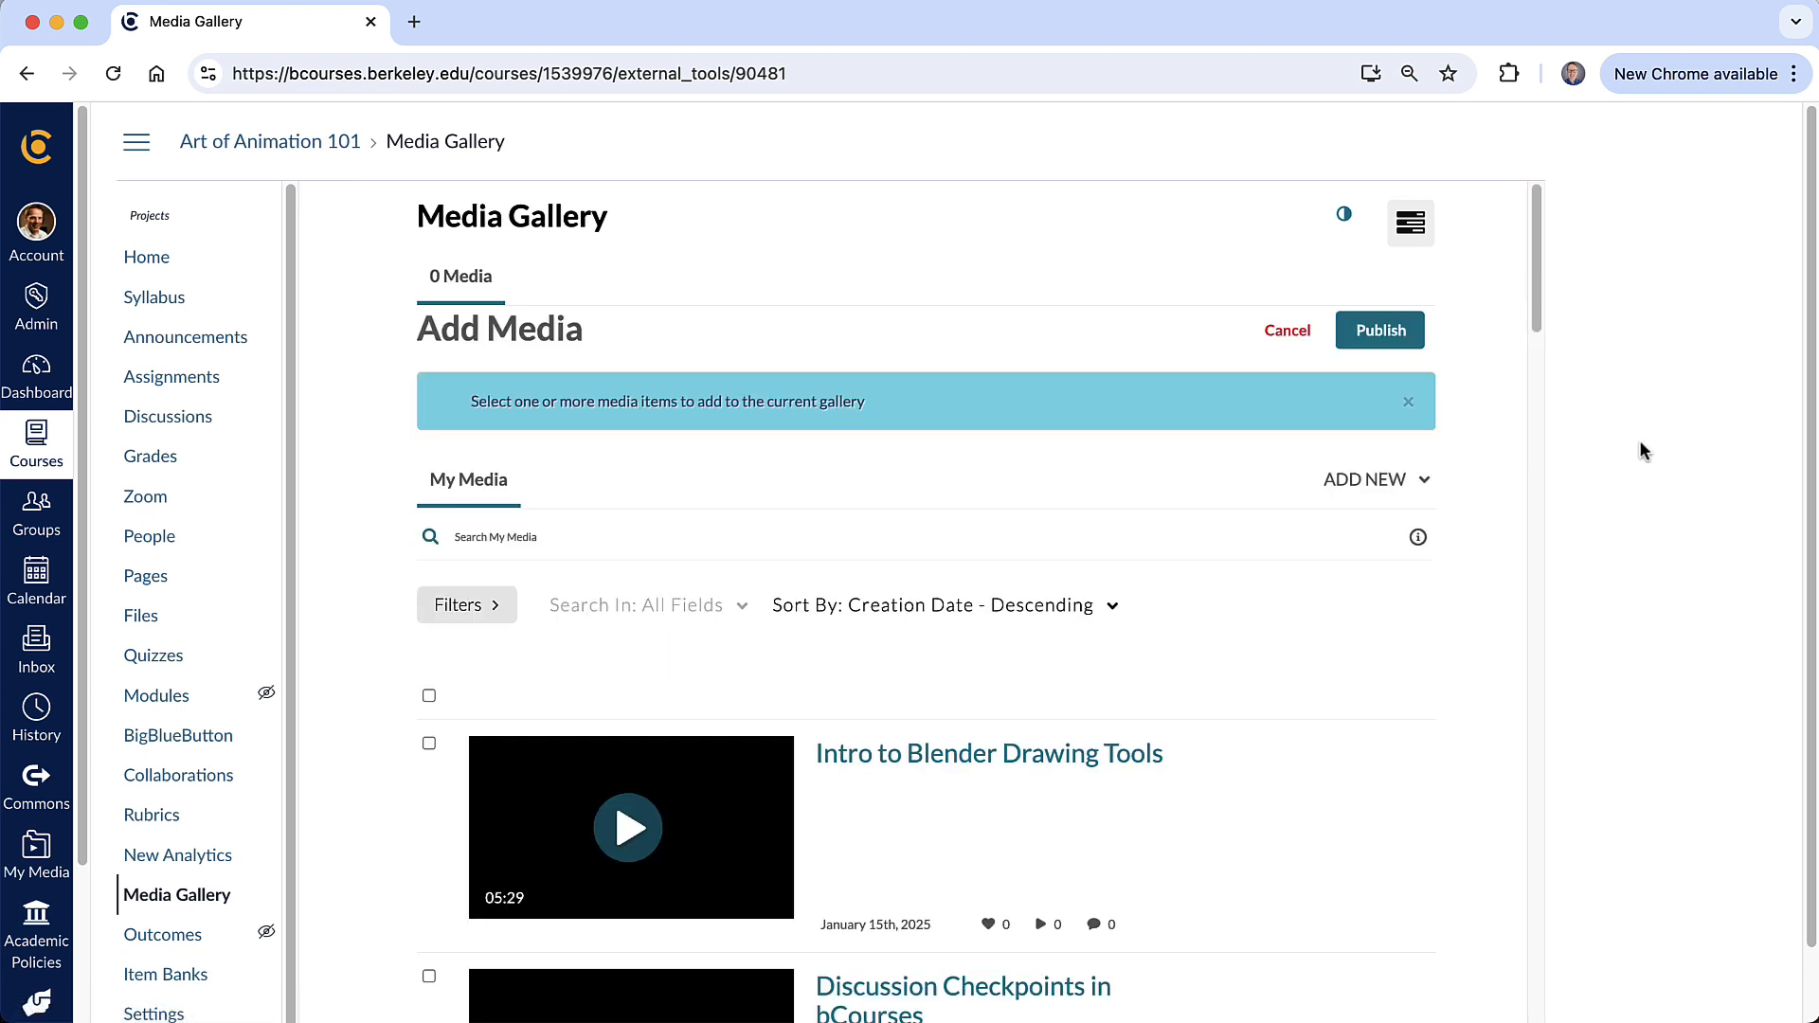
pyautogui.scroll(-3, 1140, 638)
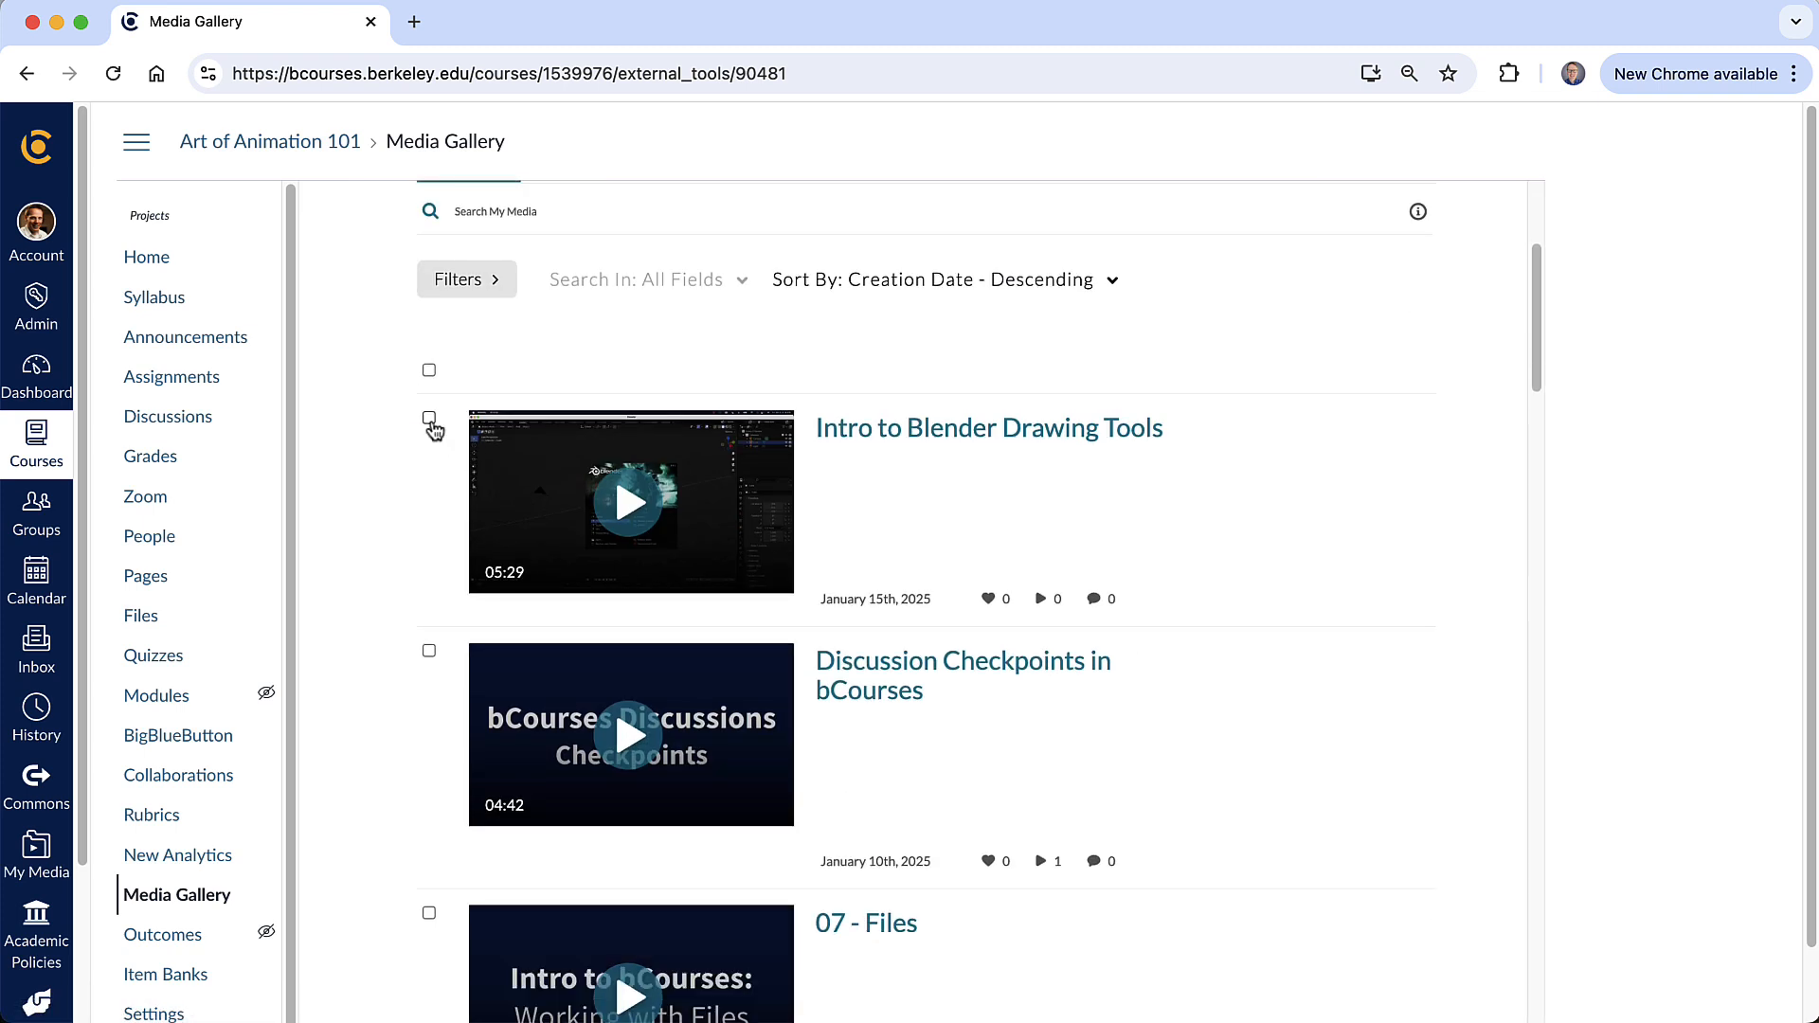
pyautogui.click(429, 418)
pyautogui.scroll(4, 995, 675)
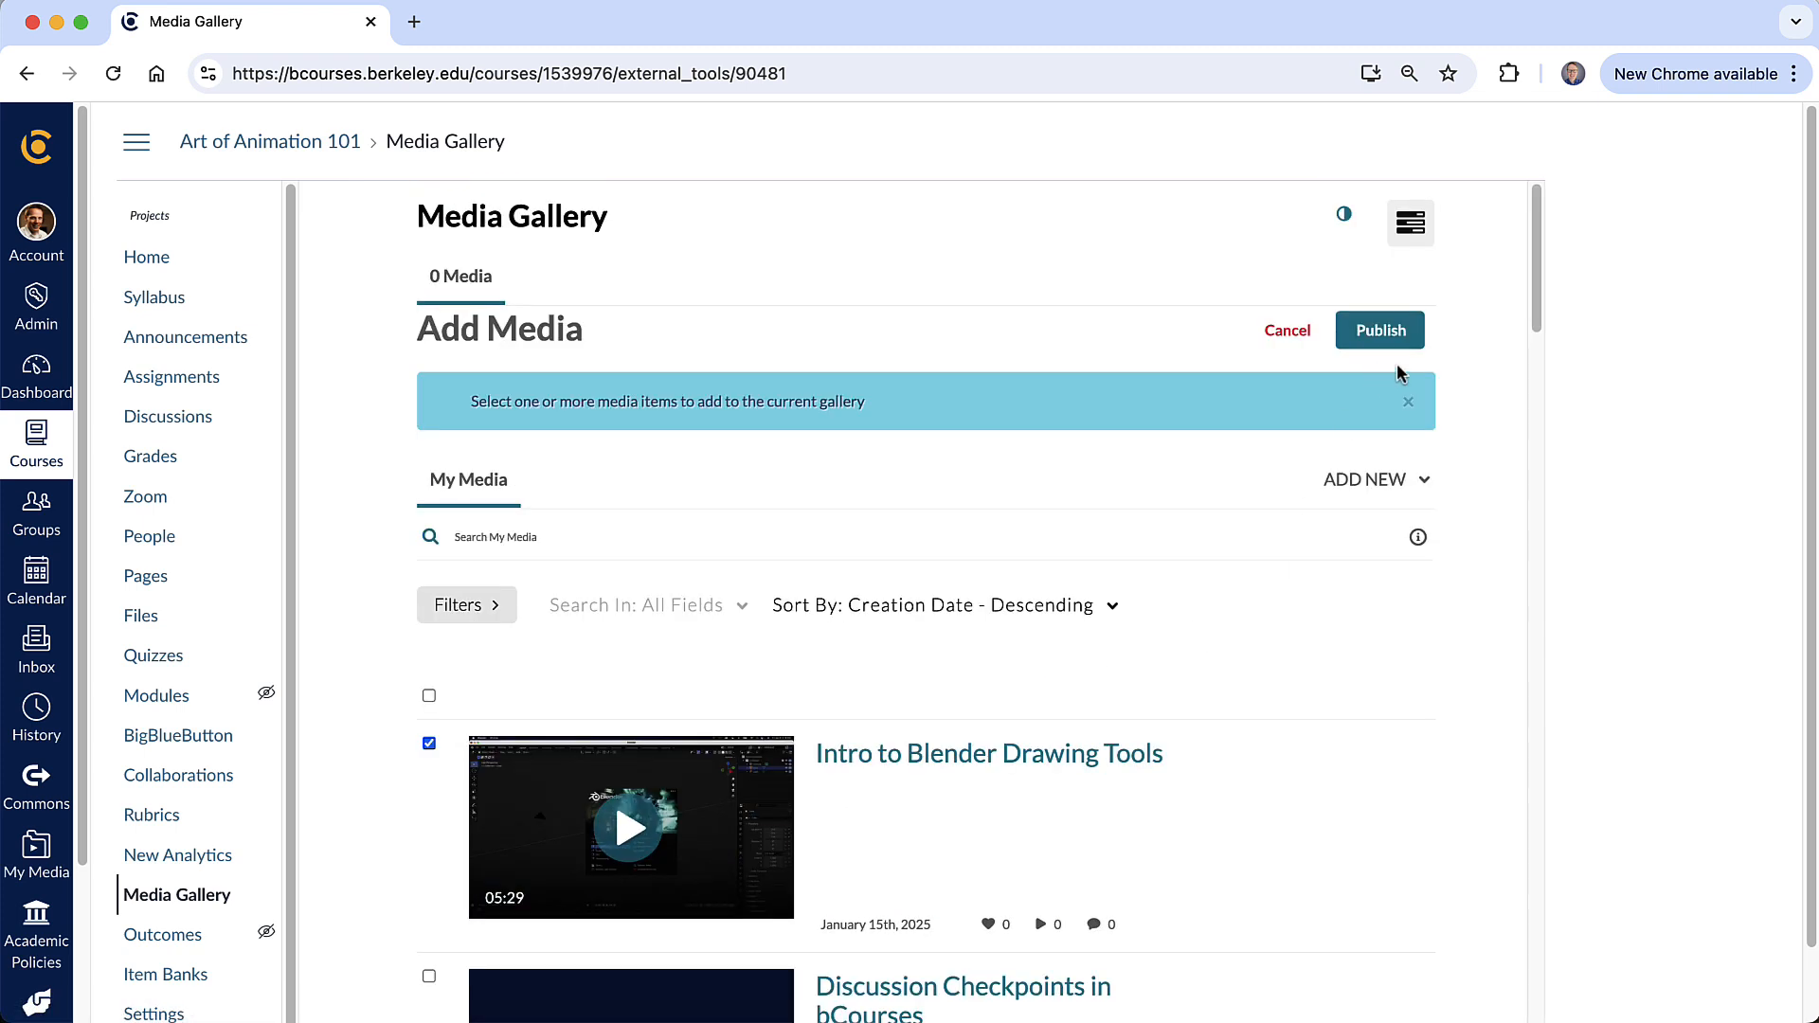
pyautogui.click(1412, 331)
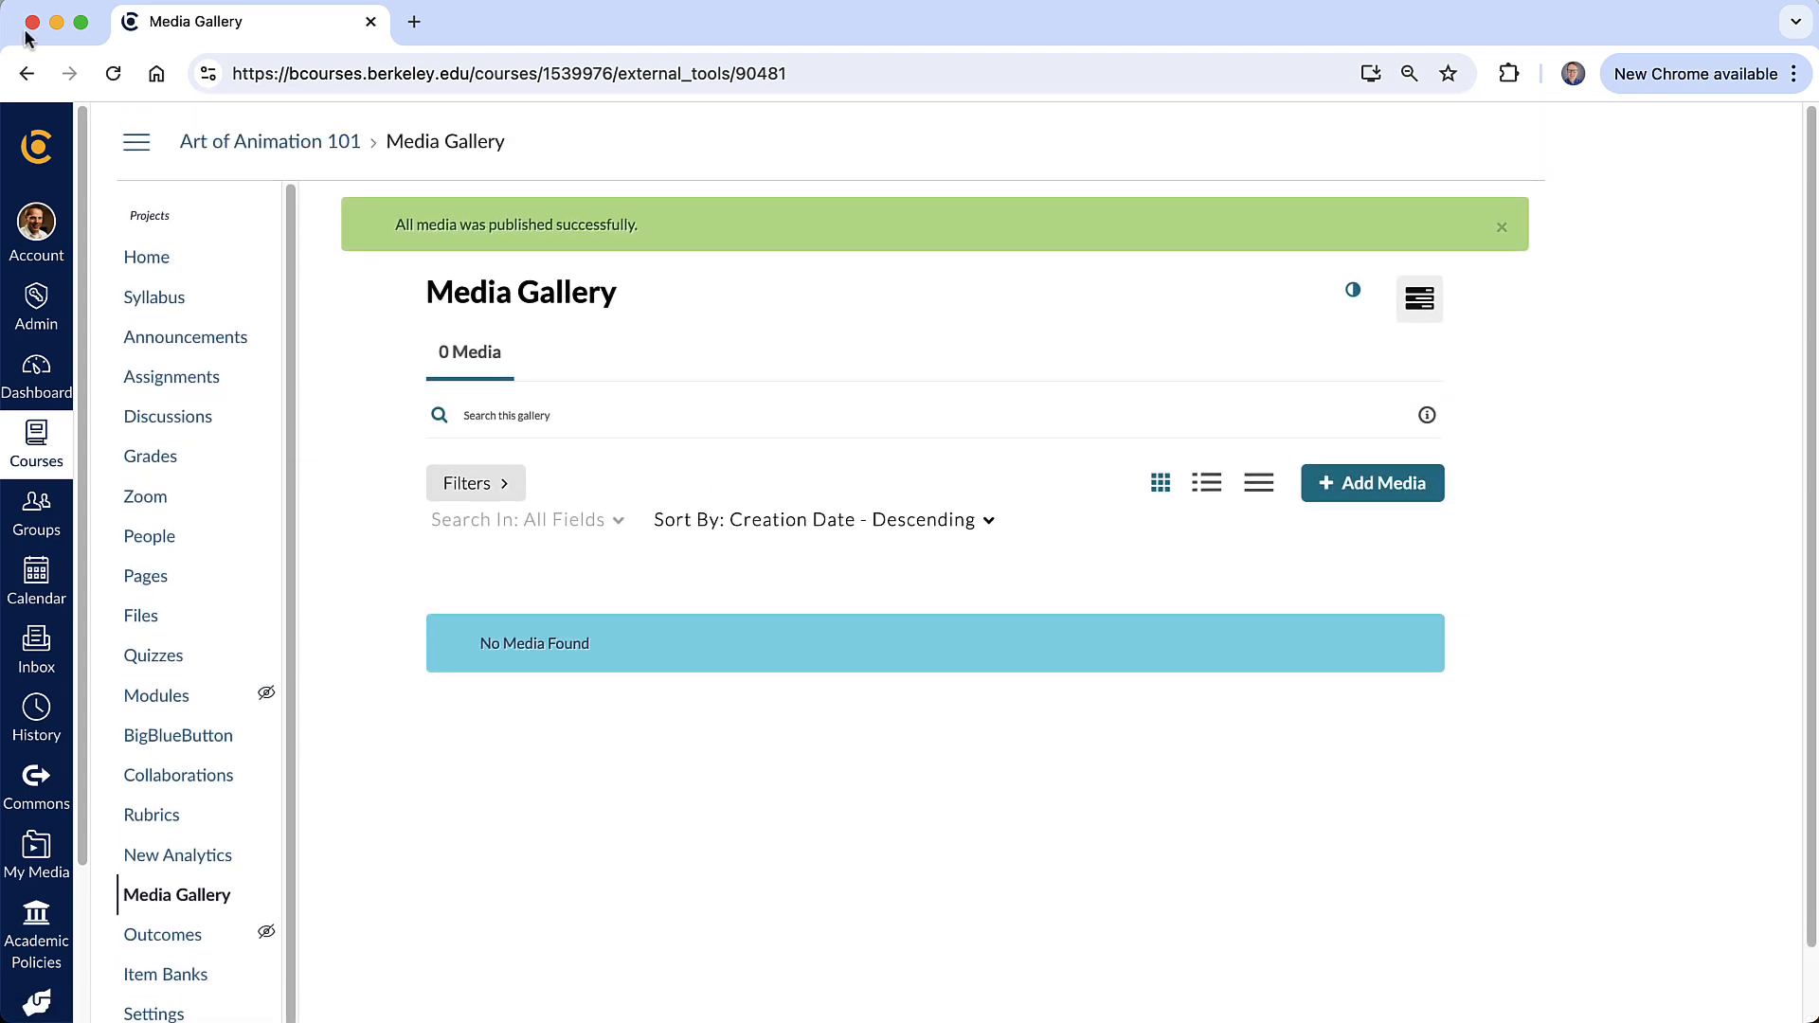
pyautogui.click(113, 73)
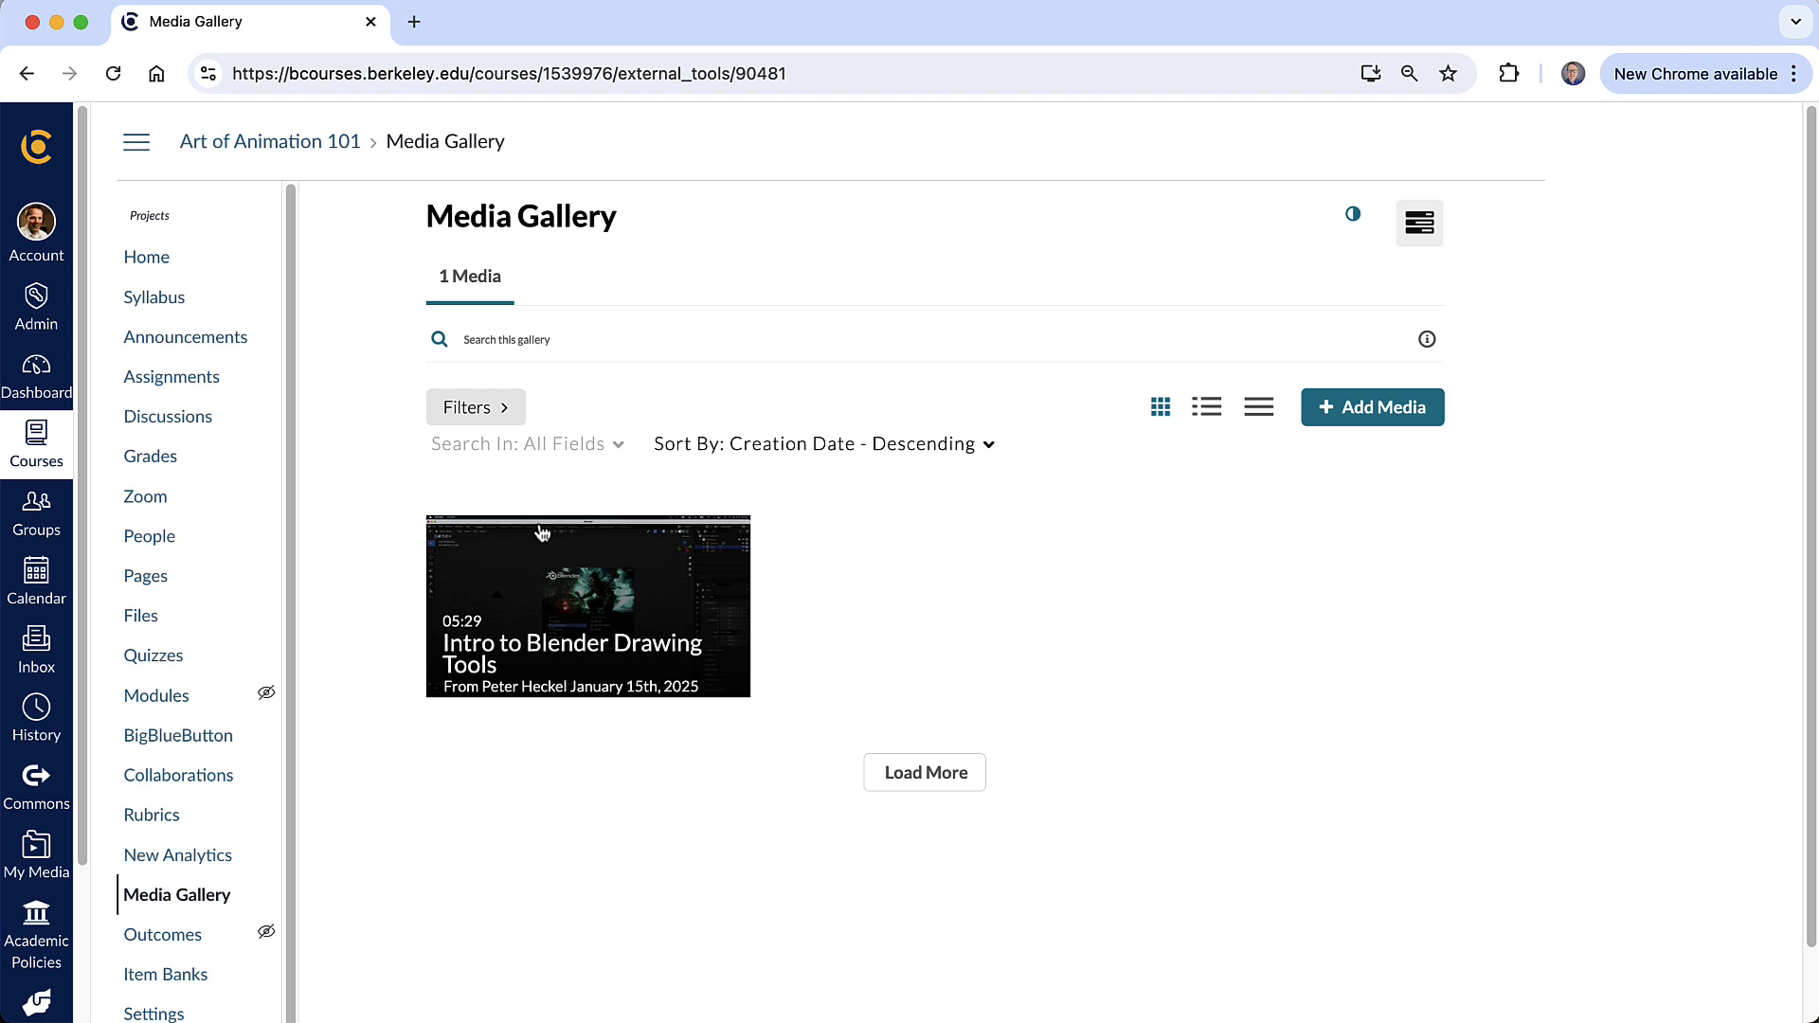
pyautogui.moveTo(609, 596)
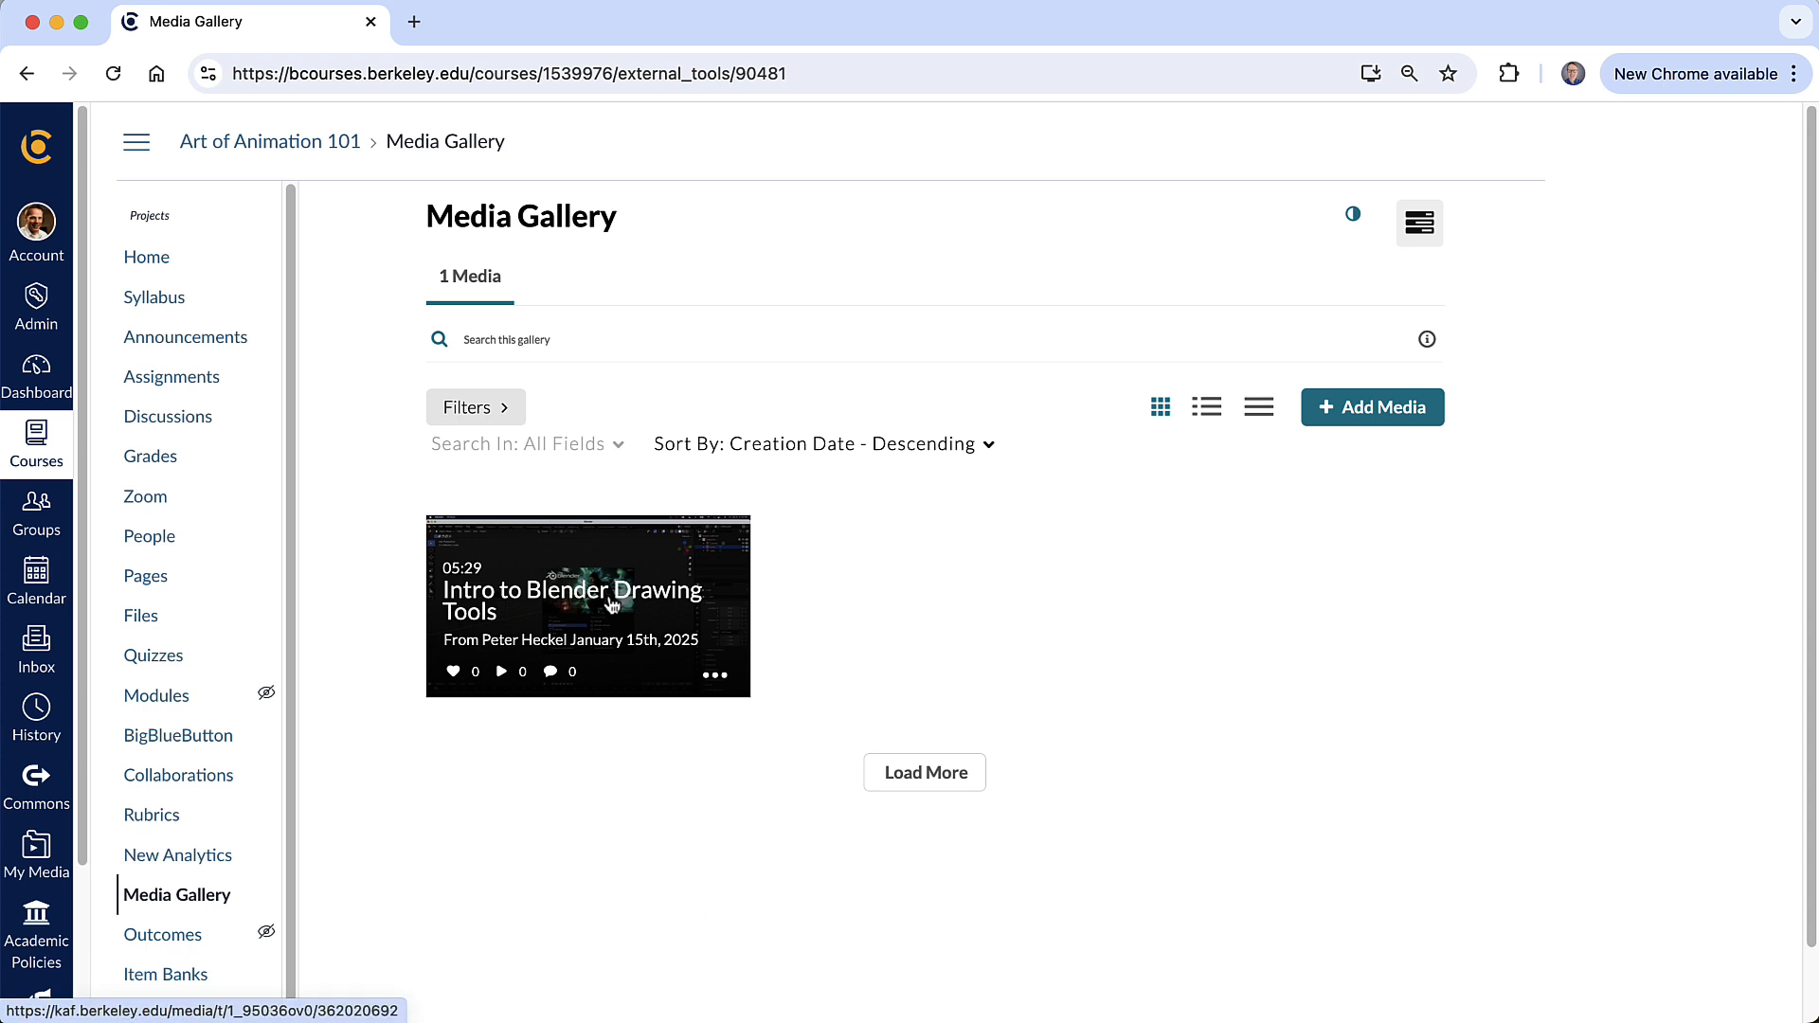